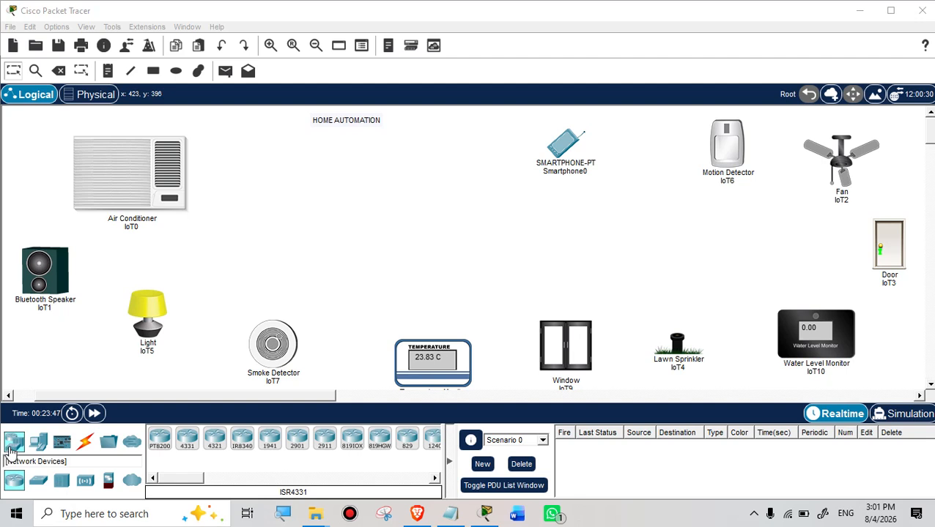
Step: Show the Wireless Devices in the device library and scroll until the Home Gateway appears
{"action": "left_click", "coordinate": [86, 487]}
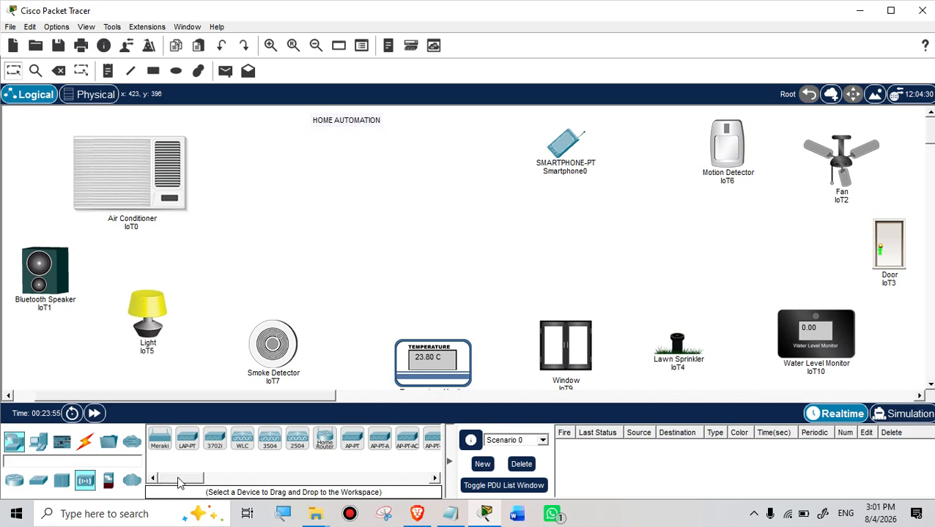
{"action": "left_click_drag", "start_coordinate": [178, 484], "coordinate": [203, 481]}
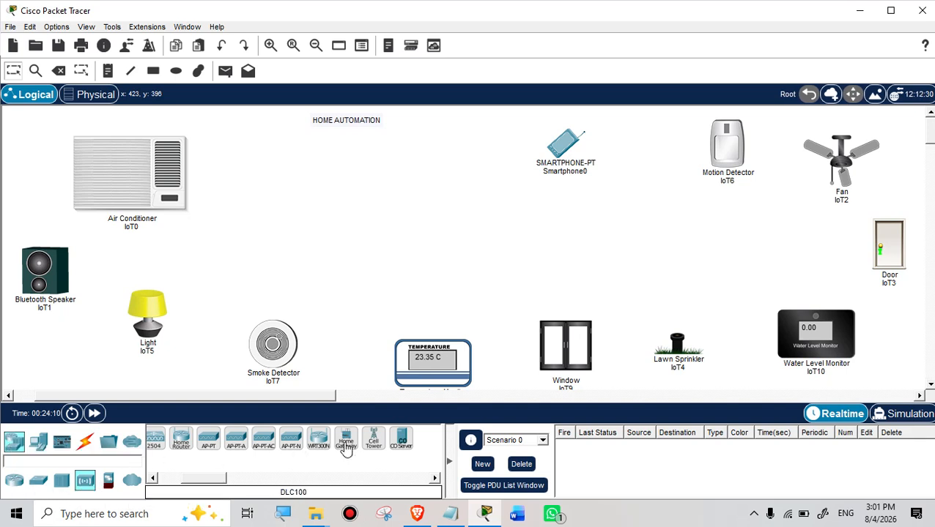
Step: Place a Home Gateway near the HOME AUTOMATION title and open its settings window
{"action": "left_click_drag", "start_coordinate": [346, 439], "coordinate": [375, 159]}
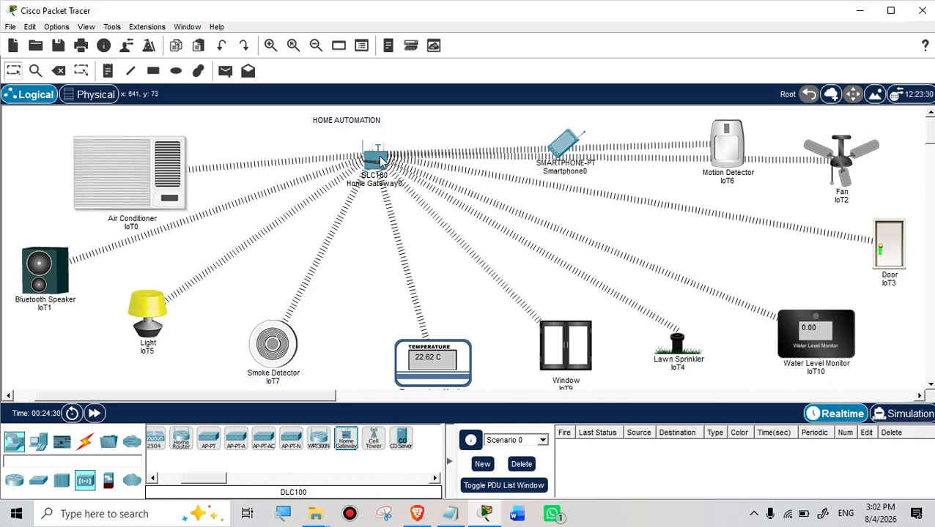
{"action": "mouse_move", "coordinate": [380, 160]}
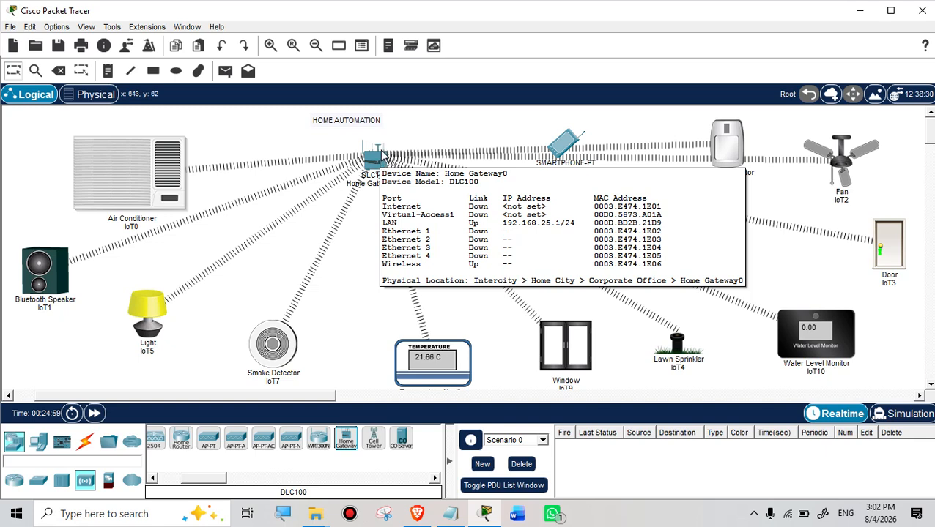
{"action": "left_click", "coordinate": [376, 157]}
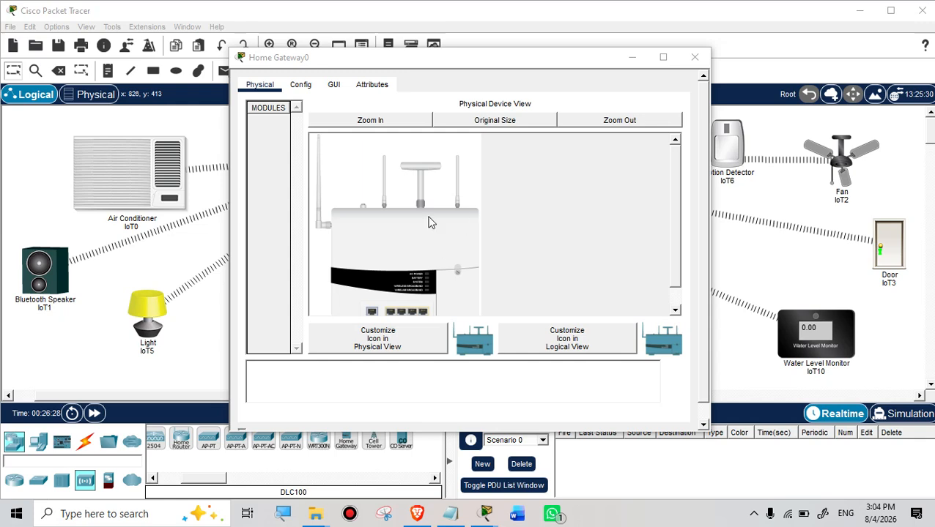
Step: Maximize the Home Gateway0 window, zoom in on the hardware image, then show Global Settings
{"action": "scroll", "coordinate": [452, 237], "scroll_direction": "down", "scroll_amount": 3}
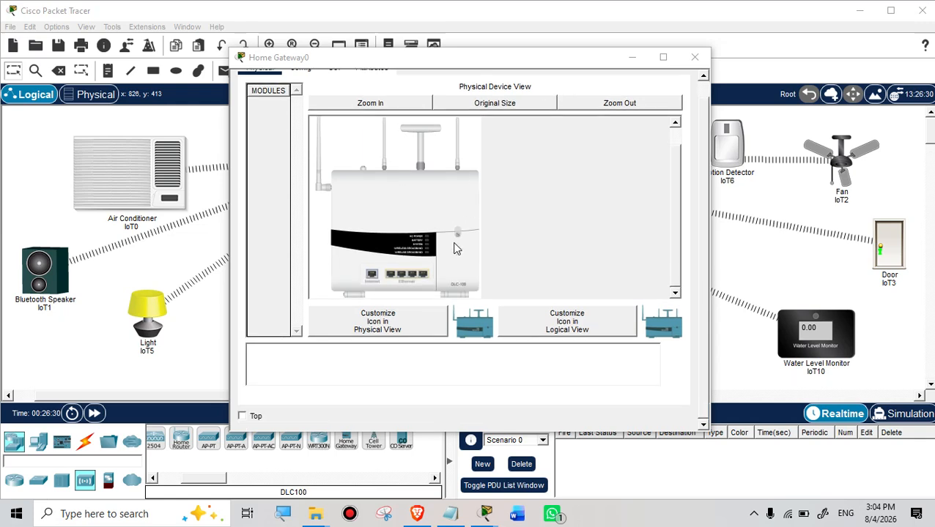
{"action": "left_click", "coordinate": [662, 57]}
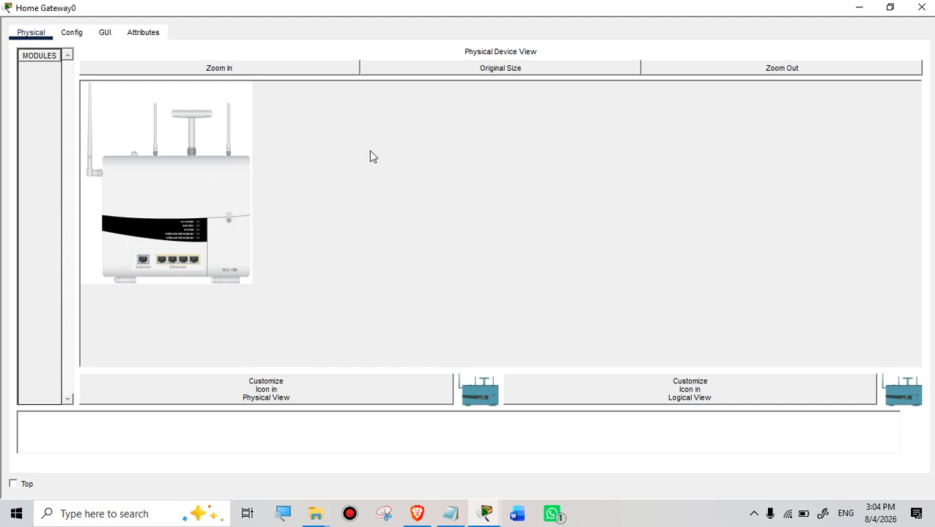
{"action": "left_click", "coordinate": [225, 71]}
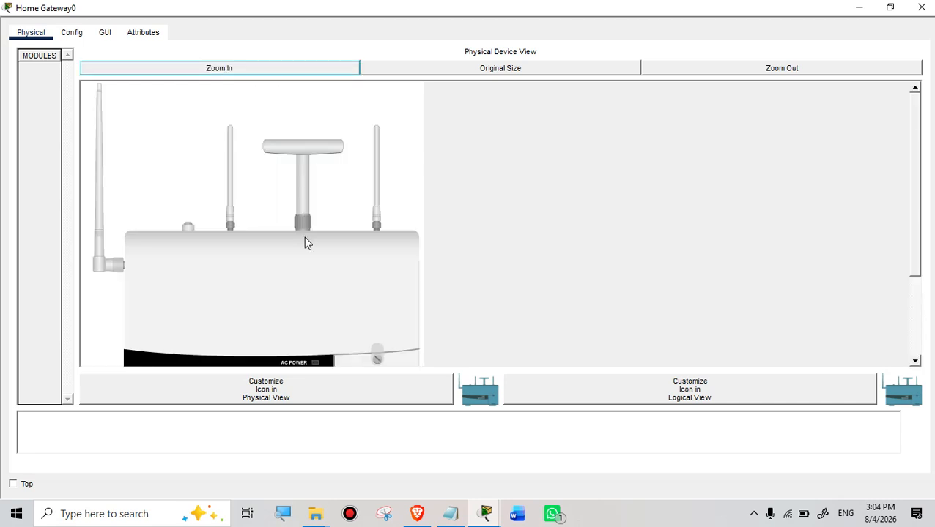
{"action": "scroll", "coordinate": [304, 242], "scroll_direction": "down", "scroll_amount": 3}
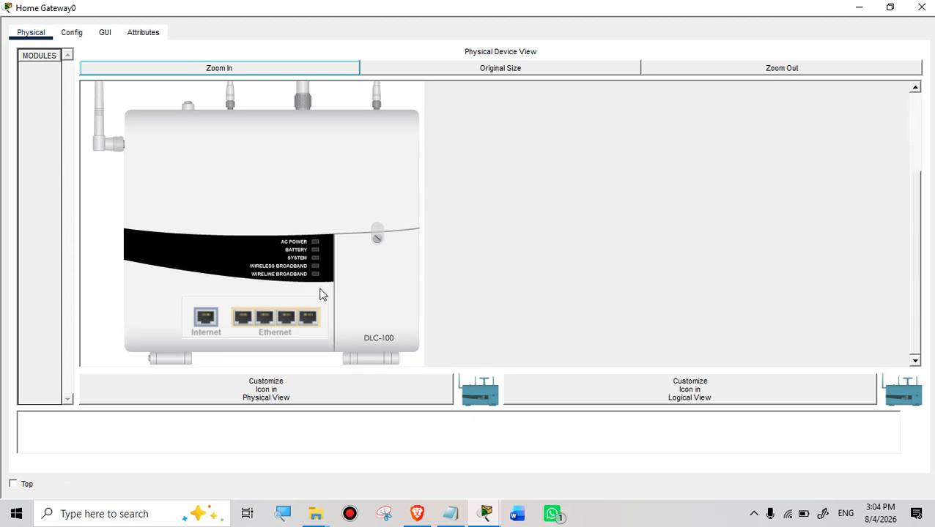
{"action": "scroll", "coordinate": [325, 292], "scroll_direction": "up", "scroll_amount": 3}
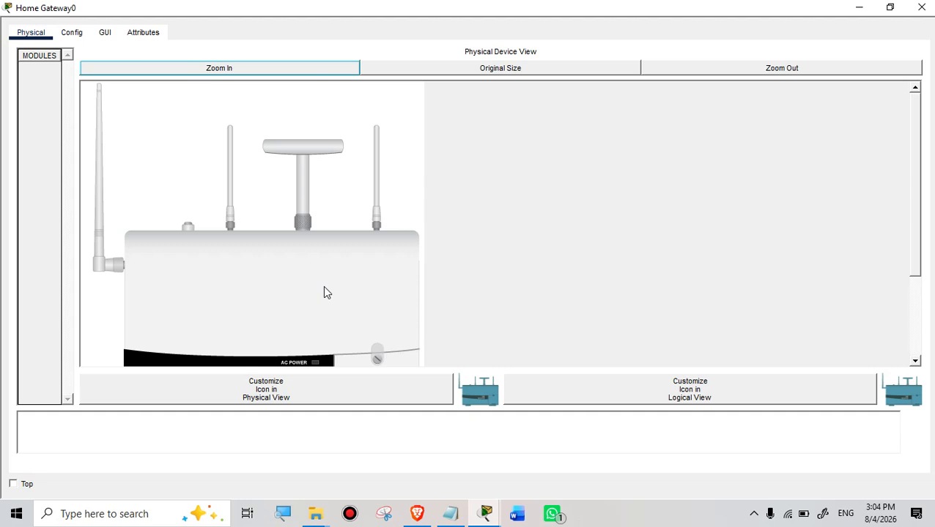
{"action": "left_click", "coordinate": [72, 34]}
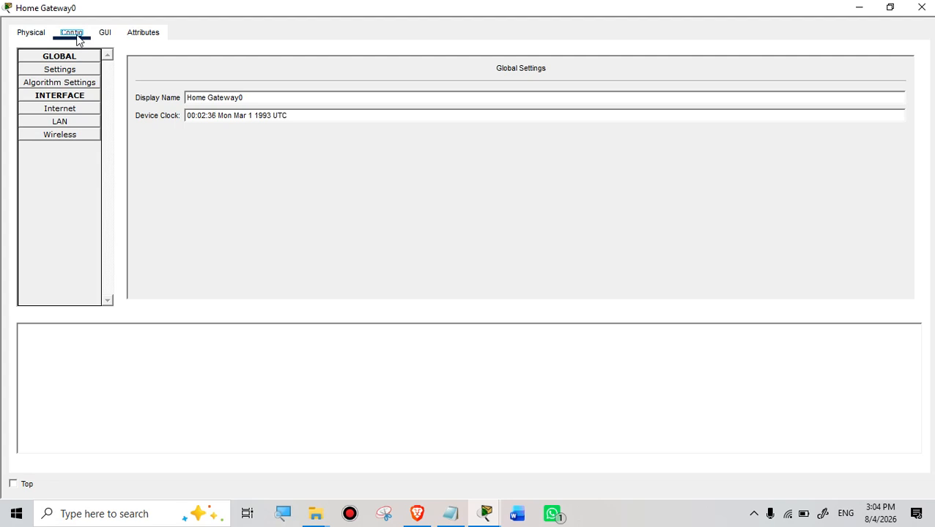
Step: Rename the gateway from Home Gateway0 to HOMEWIFI and show its Wireless interface settings
{"action": "left_click", "coordinate": [249, 98]}
{"action": "left_click_drag", "start_coordinate": [249, 98], "coordinate": [168, 96]}
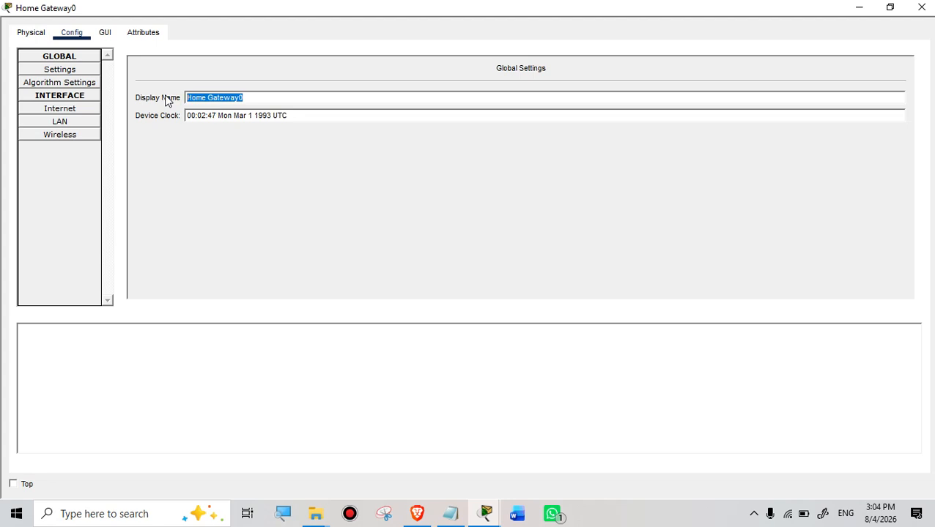
{"action": "type", "text": "h"}
{"action": "key", "text": "BackSpace"}
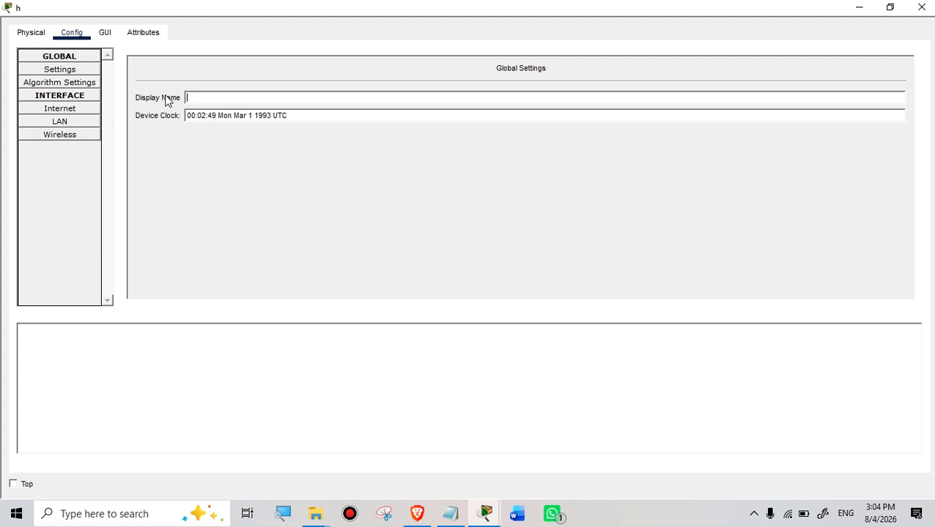
{"action": "type", "text": "HOMEWIFI"}
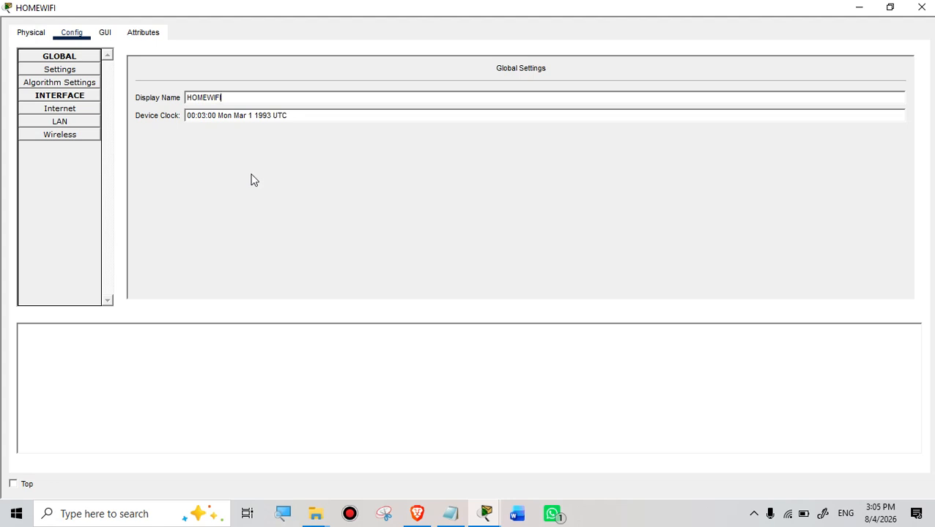
{"action": "left_click", "coordinate": [66, 137]}
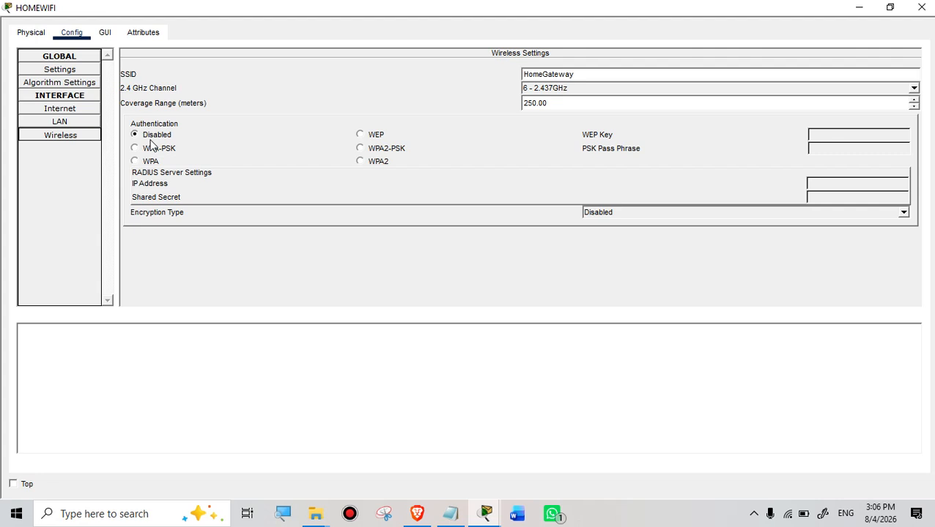
Step: Set gateway wireless authentication to WPA2 with RADIUS server 192.168.1.1 and a shared secret
{"action": "left_click", "coordinate": [363, 150]}
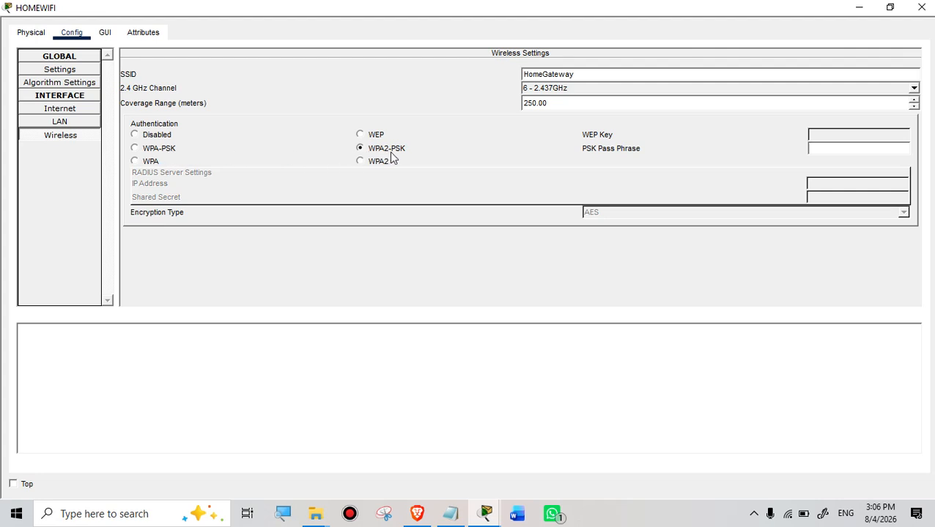
{"action": "left_click", "coordinate": [136, 149]}
{"action": "left_click", "coordinate": [360, 150]}
{"action": "left_click", "coordinate": [359, 162]}
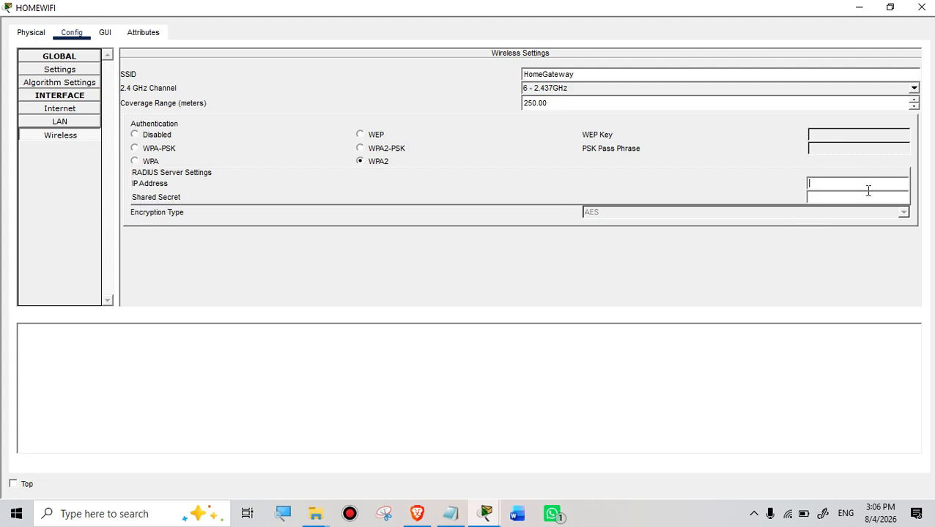
{"action": "left_click", "coordinate": [842, 200]}
{"action": "left_click", "coordinate": [828, 182]}
{"action": "type", "text": "192.168.1.1"}
{"action": "left_click", "coordinate": [828, 198]}
{"action": "type", "text": "1234567"}
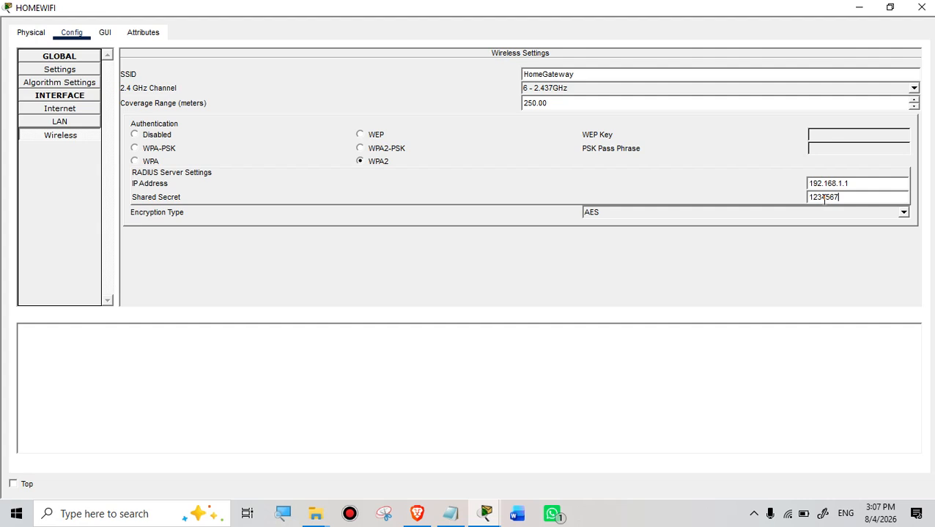
{"action": "type", "text": "89"}
Step: Review the gateway's GUI, Attributes and Wireless settings, then close the HOMEWIFI window
{"action": "left_click", "coordinate": [106, 33]}
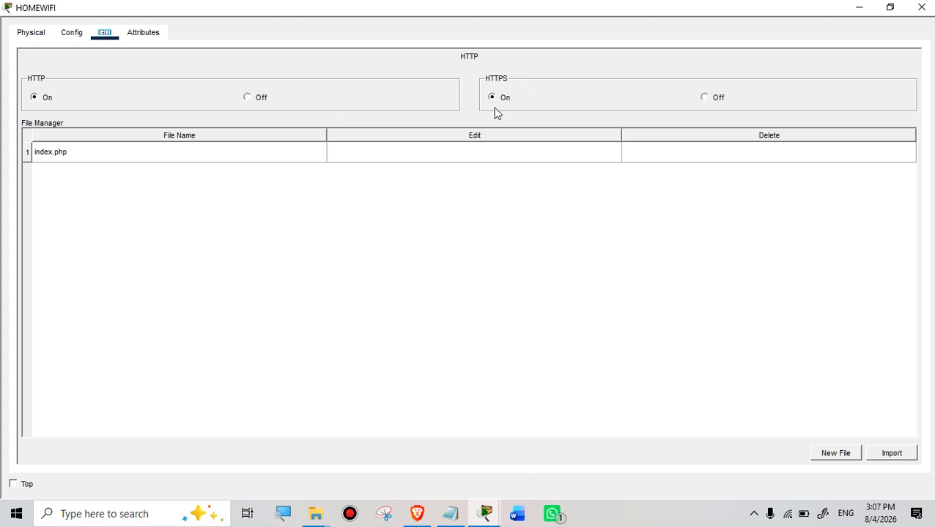
{"action": "left_click", "coordinate": [142, 35]}
{"action": "left_click", "coordinate": [103, 34]}
{"action": "left_click", "coordinate": [73, 34]}
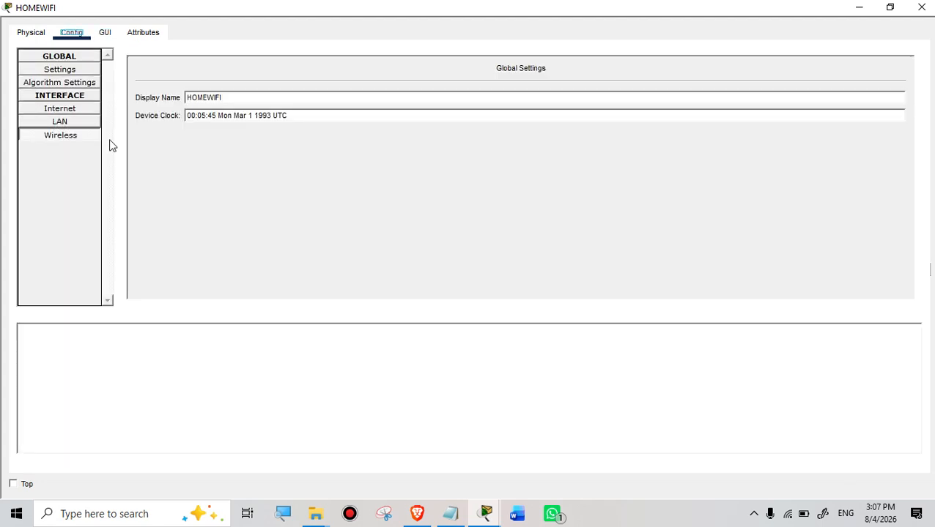
{"action": "left_click", "coordinate": [69, 140]}
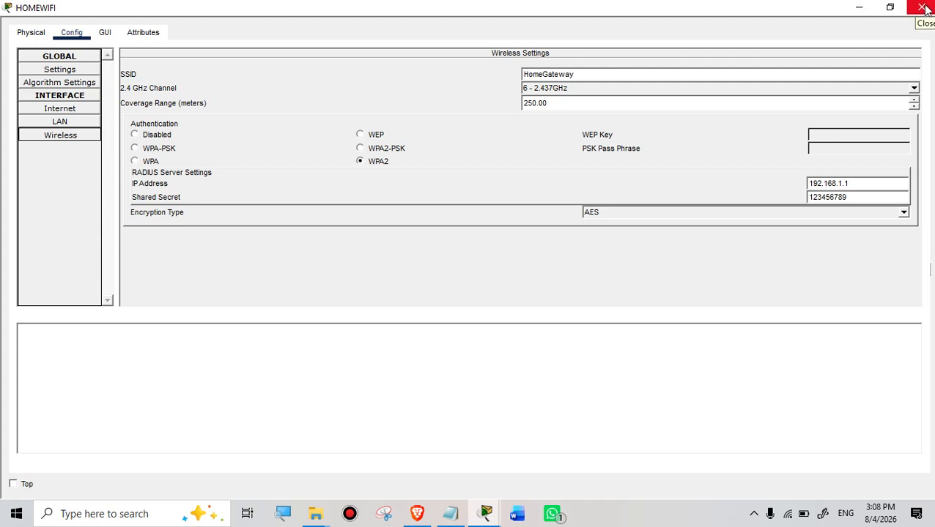
{"action": "left_click", "coordinate": [924, 7]}
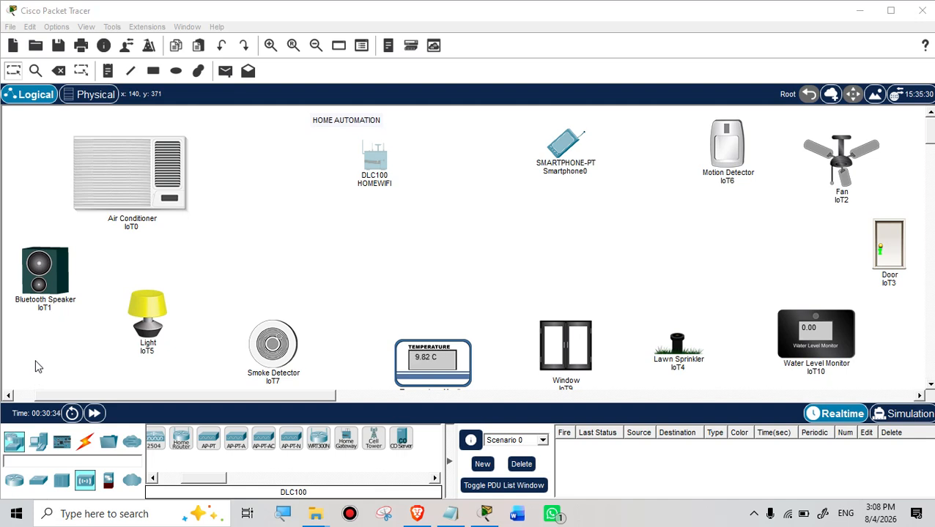
Step: Open the Air Conditioner IoT0's Global Settings and scroll to the IoT Server section showing None
{"action": "left_click", "coordinate": [115, 176]}
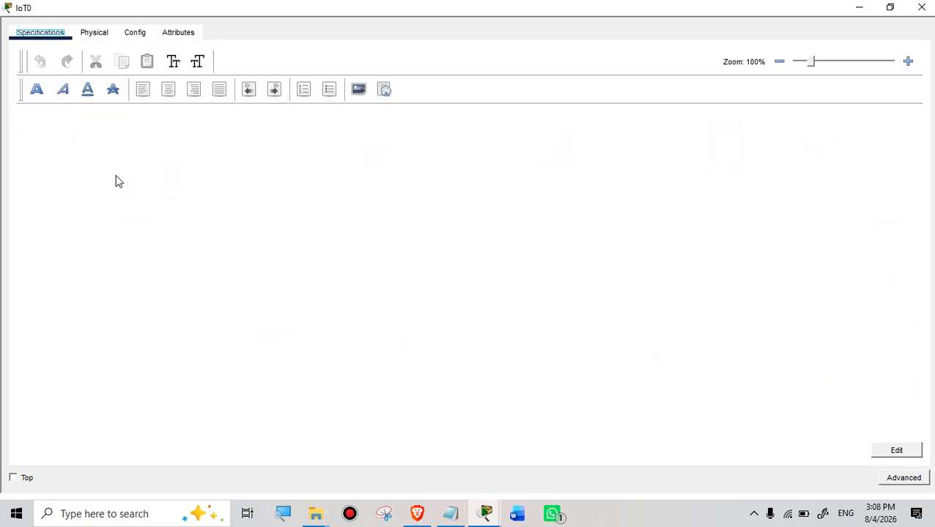
{"action": "left_click", "coordinate": [94, 34]}
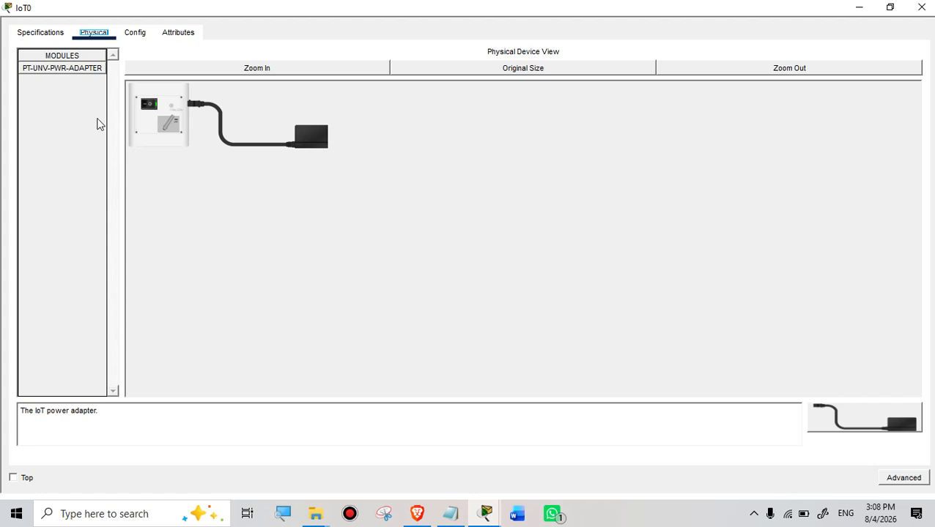
{"action": "left_click", "coordinate": [137, 38]}
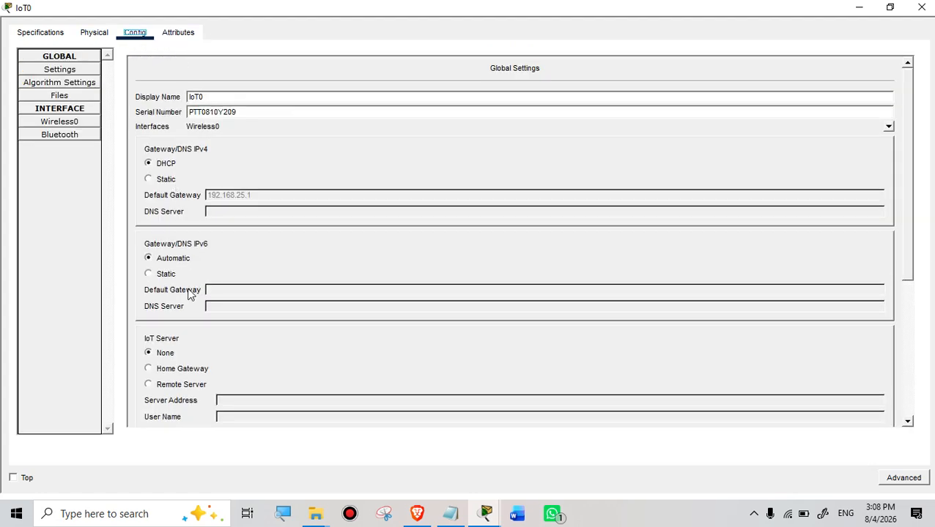
{"action": "scroll", "coordinate": [191, 304], "scroll_direction": "down", "scroll_amount": 3}
{"action": "scroll", "coordinate": [189, 315], "scroll_direction": "down", "scroll_amount": 3}
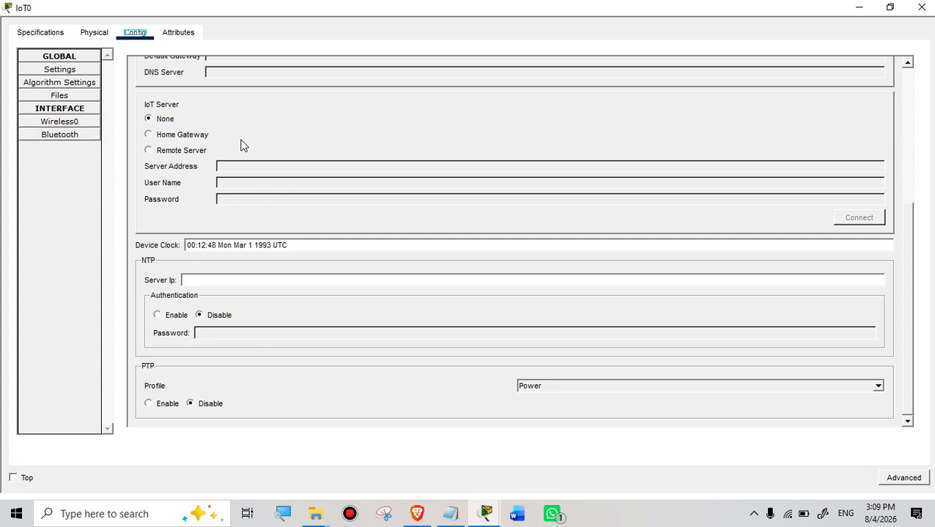
Step: Show IoT0's Wireless0 interface settings with SSID HomeGateway and authentication Disabled
{"action": "left_click", "coordinate": [63, 121]}
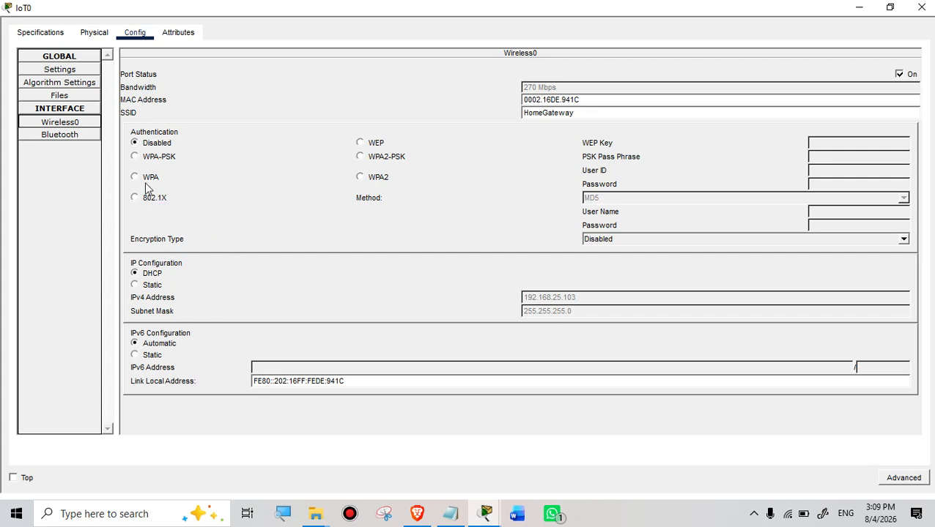
Step: Switch IoT0's Wireless0 to WPA2 and paste HomeGateway in as the User ID
{"action": "left_click", "coordinate": [361, 178]}
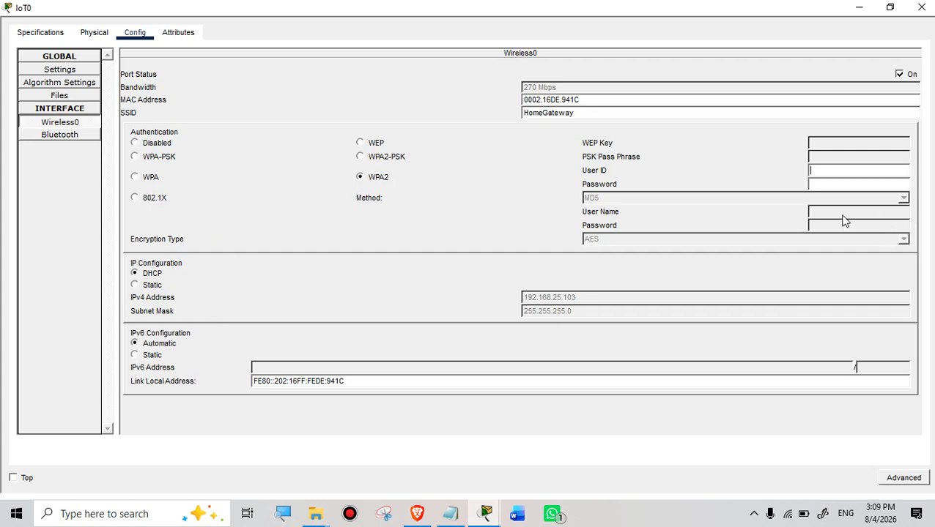
{"action": "left_click", "coordinate": [820, 184]}
{"action": "left_click", "coordinate": [822, 168]}
{"action": "left_click", "coordinate": [817, 168]}
{"action": "left_click_drag", "start_coordinate": [580, 114], "coordinate": [500, 124]}
{"action": "left_click_drag", "start_coordinate": [583, 113], "coordinate": [519, 119]}
{"action": "key", "text": "ctrl+c"}
{"action": "left_click", "coordinate": [829, 170]}
{"action": "key", "text": "ctrl+v"}
Step: Enter and confirm a valid wireless password, then switch the window to advanced mode
{"action": "left_click", "coordinate": [819, 183]}
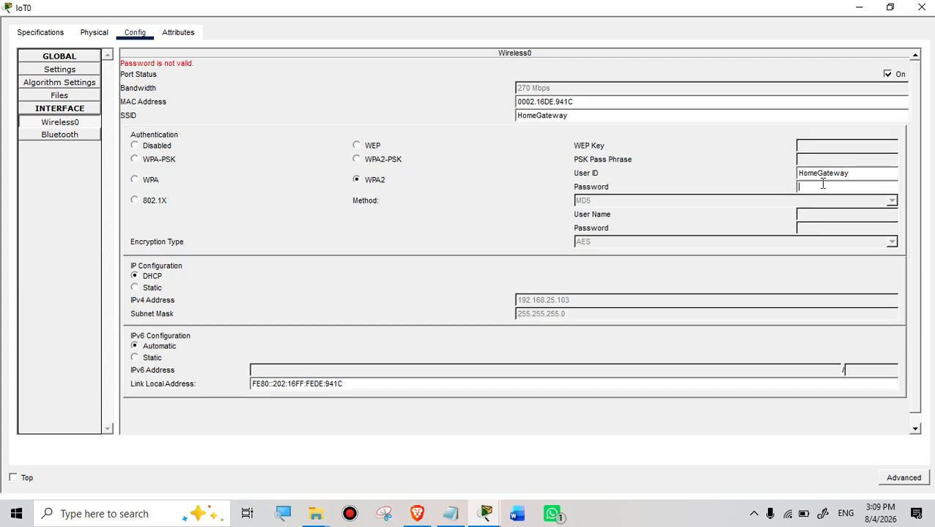
{"action": "type", "text": "1234"}
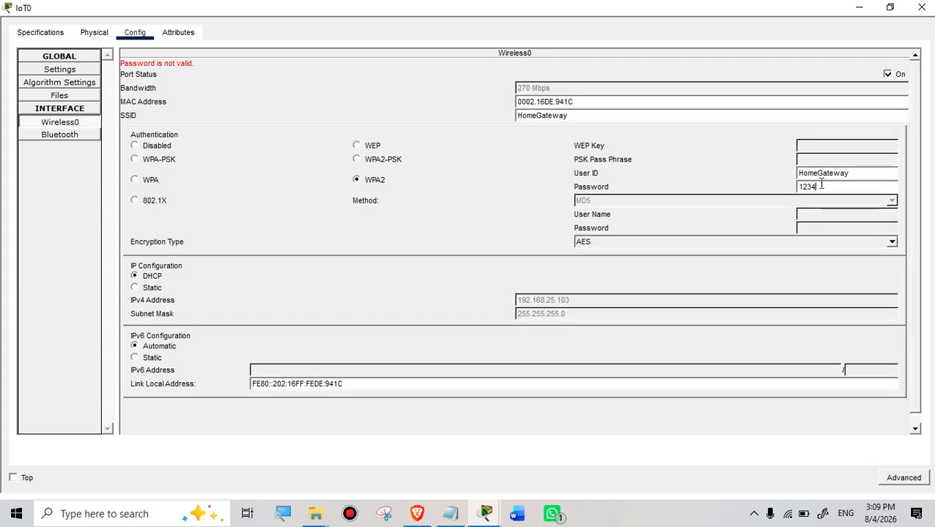
{"action": "type", "text": "56789"}
{"action": "scroll", "coordinate": [753, 346], "scroll_direction": "down", "scroll_amount": 1}
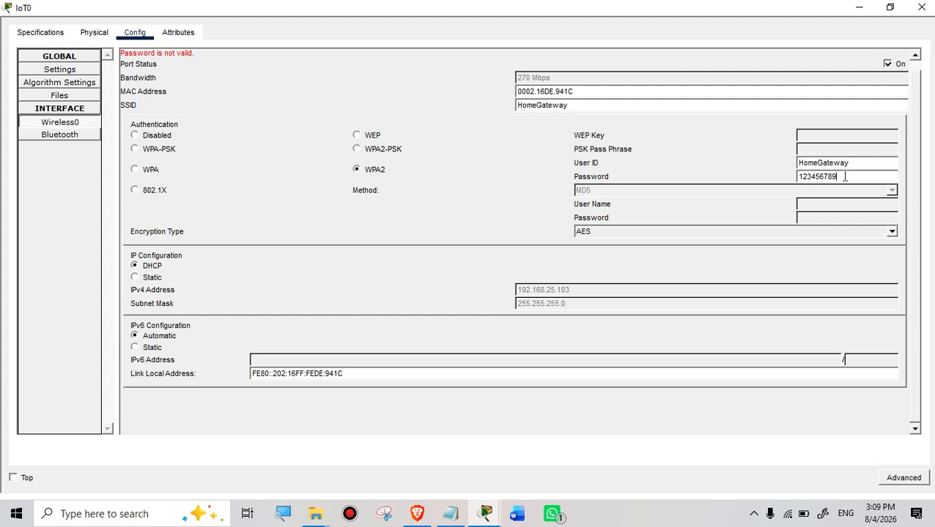
{"action": "key", "text": "BackSpace"}
{"action": "key", "text": "BackSpace"}
{"action": "key", "text": "BackSpace"}
{"action": "key", "text": "BackSpace"}
{"action": "key", "text": "BackSpace"}
{"action": "key", "text": "BackSpace"}
{"action": "key", "text": "BackSpace"}
{"action": "key", "text": "BackSpace"}
{"action": "key", "text": "BackSpace"}
{"action": "key", "text": "BackSpace"}
{"action": "key", "text": "BackSpace"}
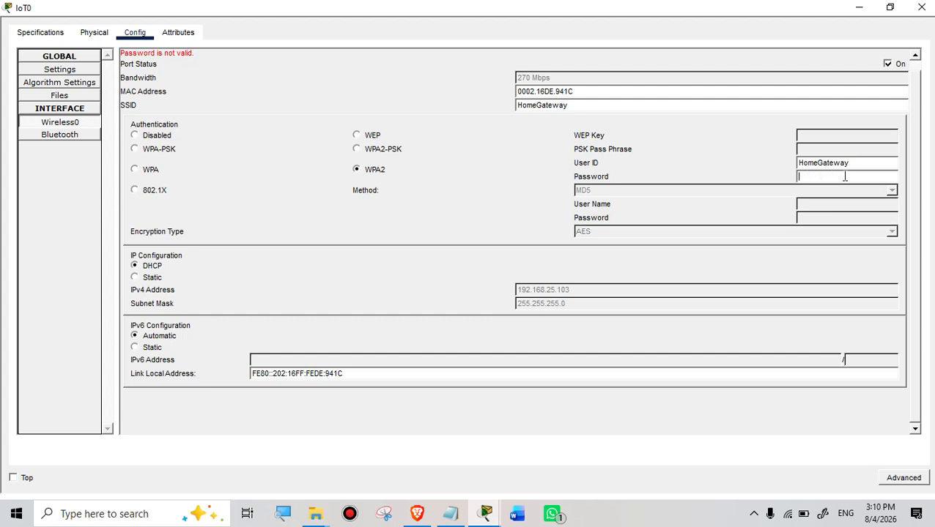
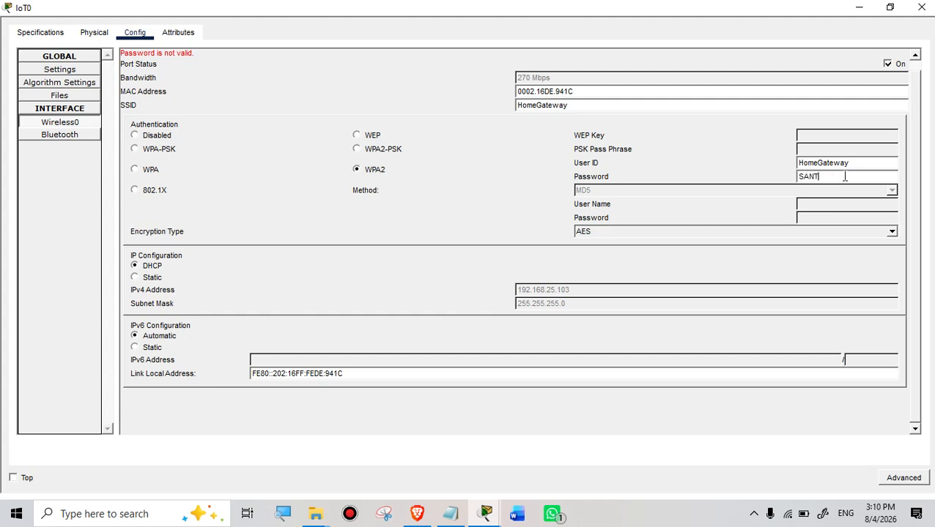
{"action": "key", "text": "Return"}
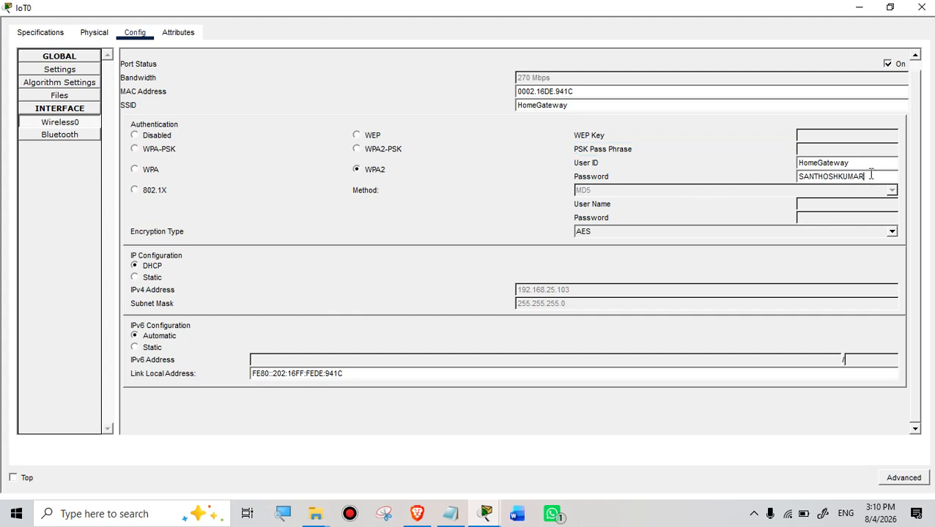
{"action": "left_click", "coordinate": [870, 175]}
{"action": "left_click", "coordinate": [909, 479]}
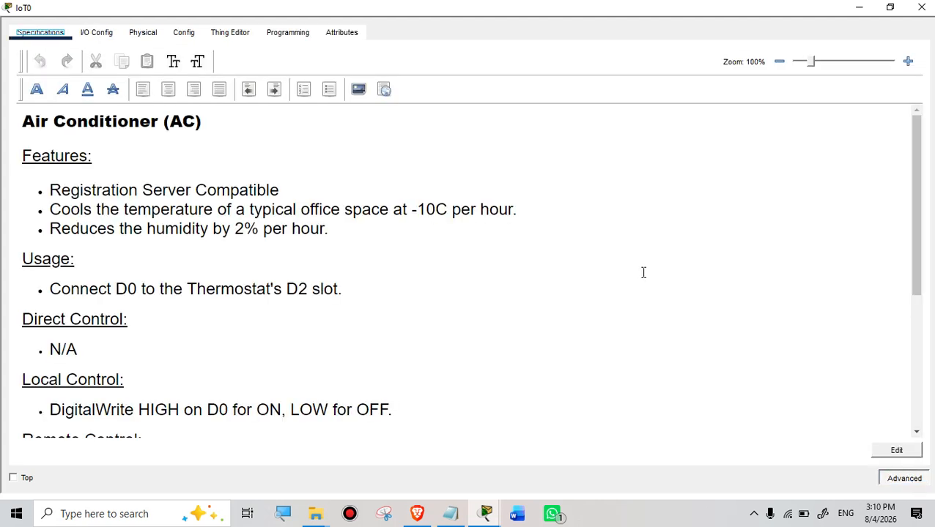
Step: Browse IoT0's I/O Config, Physical, Config, Thing Editor and Programming tabs, then close the window
{"action": "left_click", "coordinate": [94, 36]}
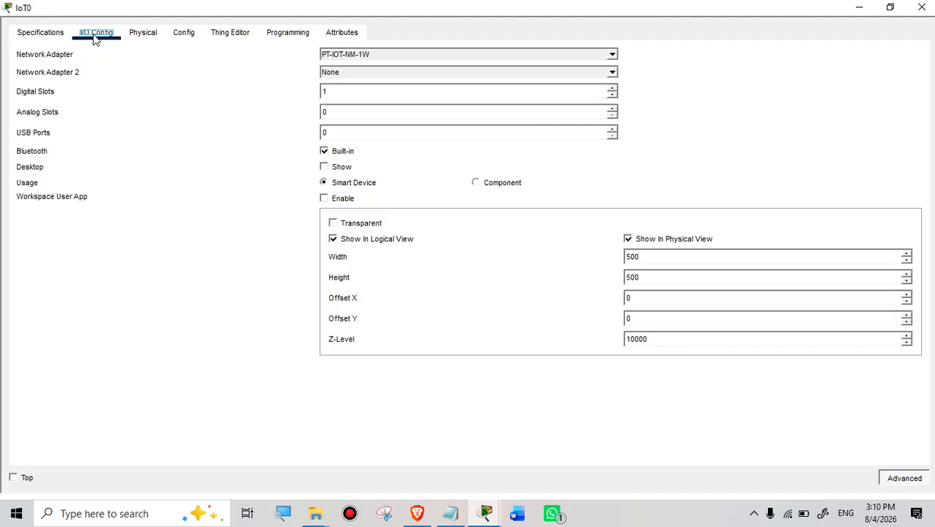
{"action": "left_click", "coordinate": [143, 34]}
{"action": "left_click", "coordinate": [192, 35]}
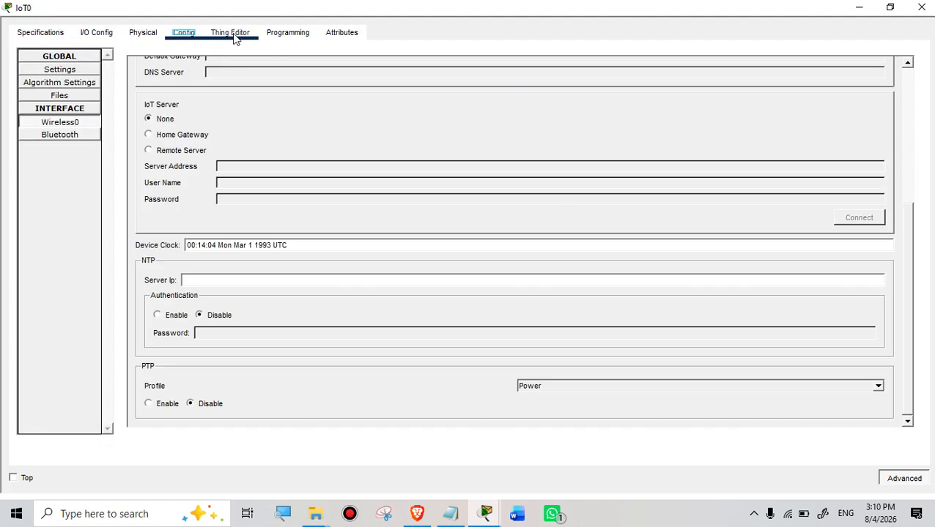
{"action": "left_click", "coordinate": [233, 33]}
{"action": "left_click", "coordinate": [299, 36]}
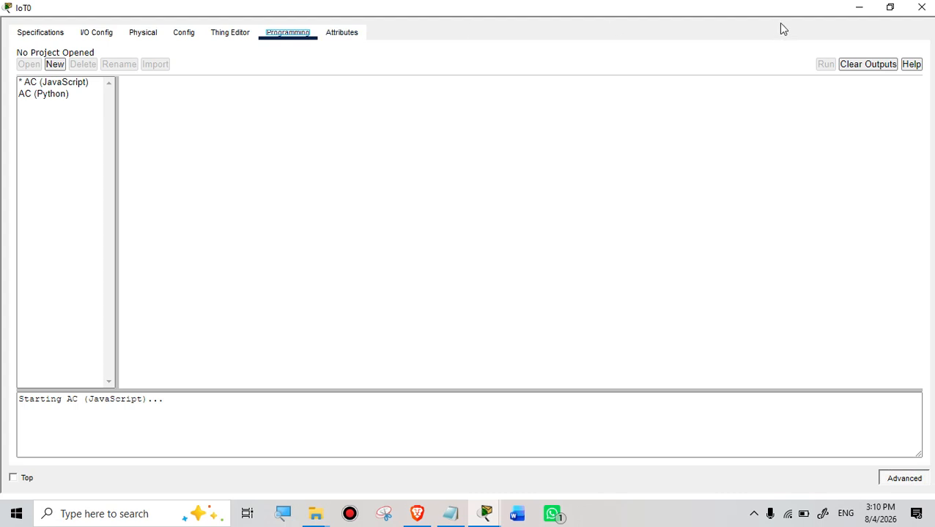
{"action": "left_click", "coordinate": [922, 7]}
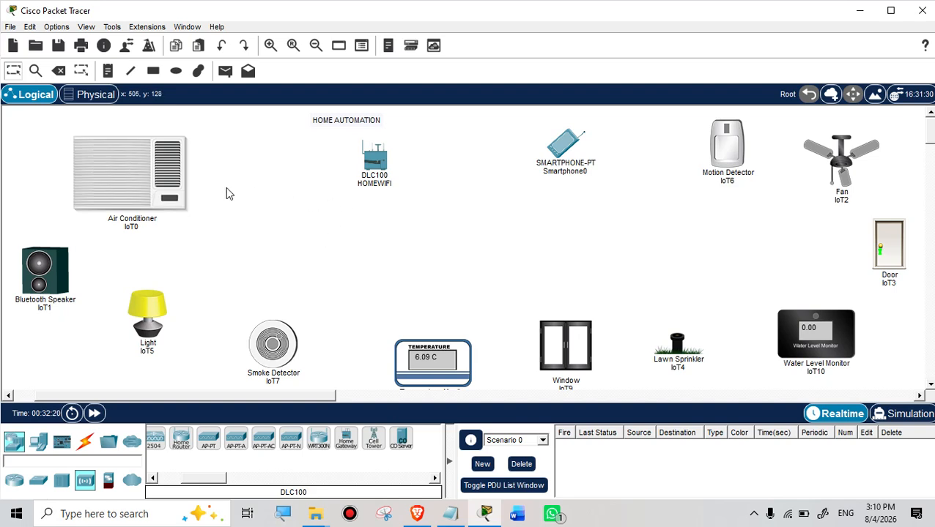
Step: Reopen air conditioner IoT0, toggle Advanced mode off and back on, and go to Config settings
{"action": "left_click", "coordinate": [131, 171]}
{"action": "left_click", "coordinate": [33, 37]}
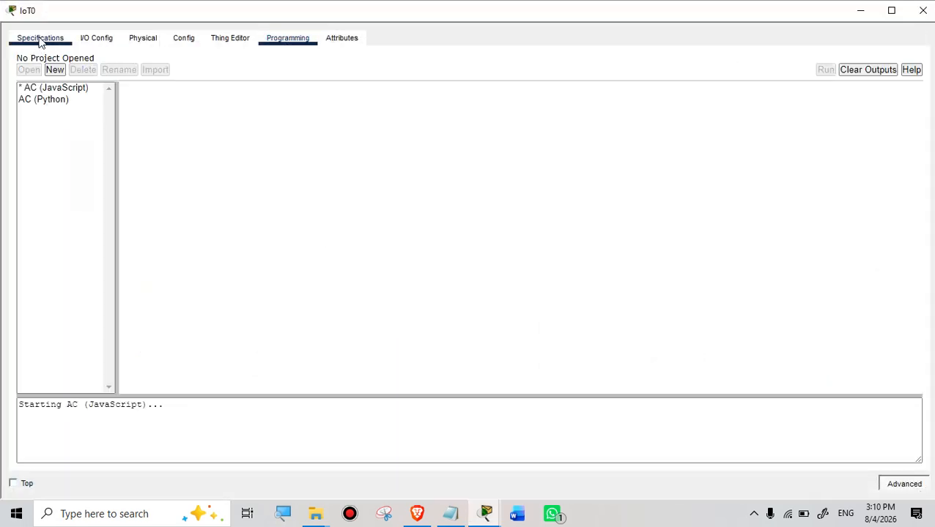
{"action": "left_click", "coordinate": [903, 483]}
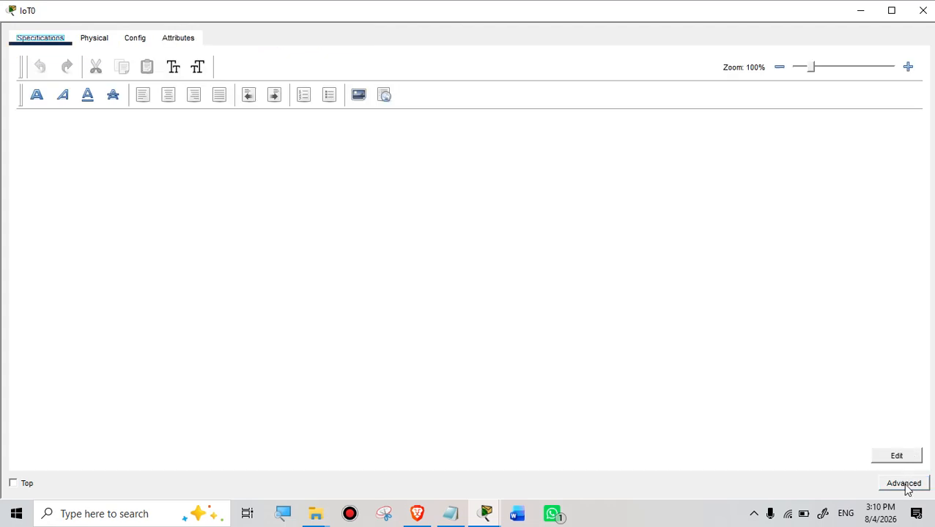
{"action": "left_click", "coordinate": [904, 483]}
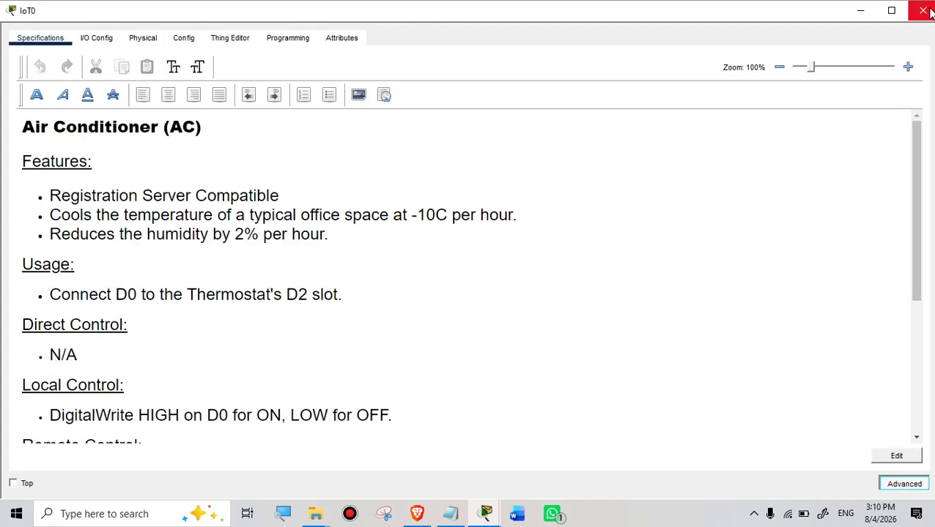
{"action": "left_click", "coordinate": [140, 41]}
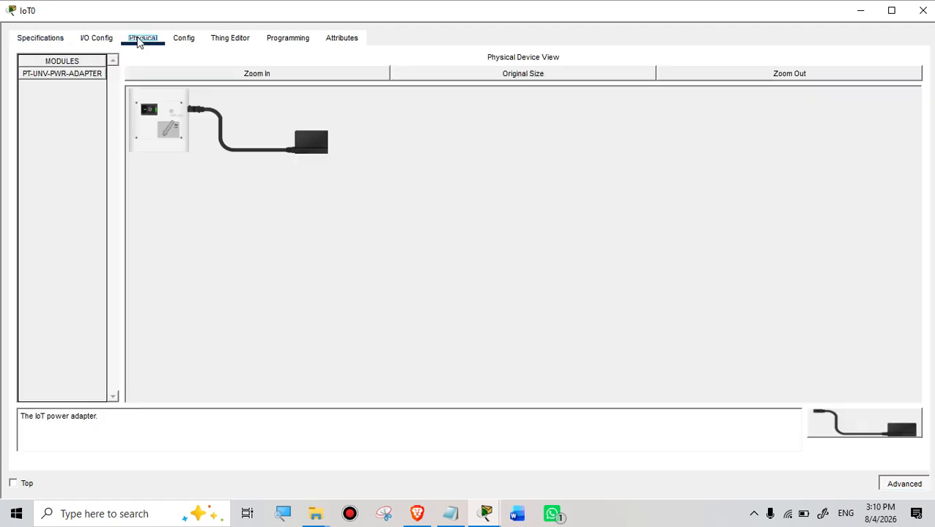
{"action": "left_click", "coordinate": [182, 42]}
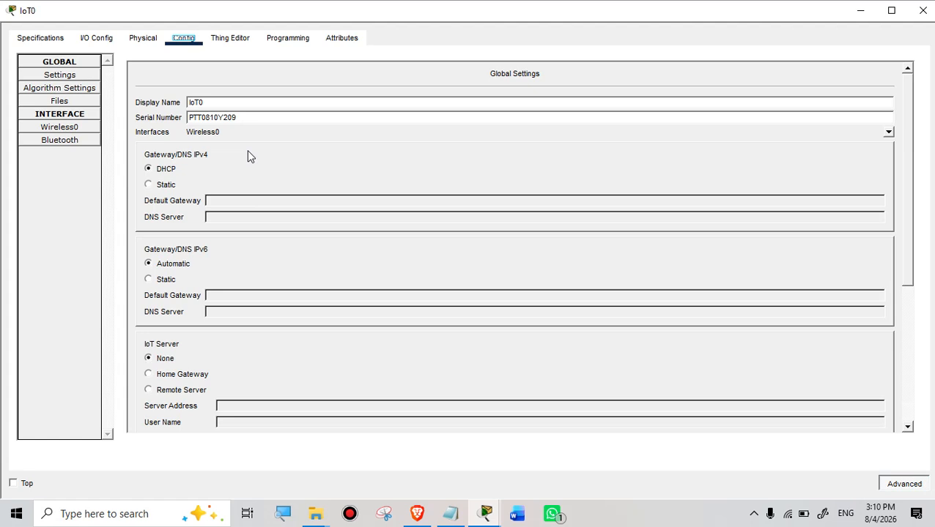
Step: Set IoT0's IoT Server to Home Gateway, check Wireless0 and Thing Editor, then close it
{"action": "scroll", "coordinate": [269, 212], "scroll_direction": "down", "scroll_amount": 6}
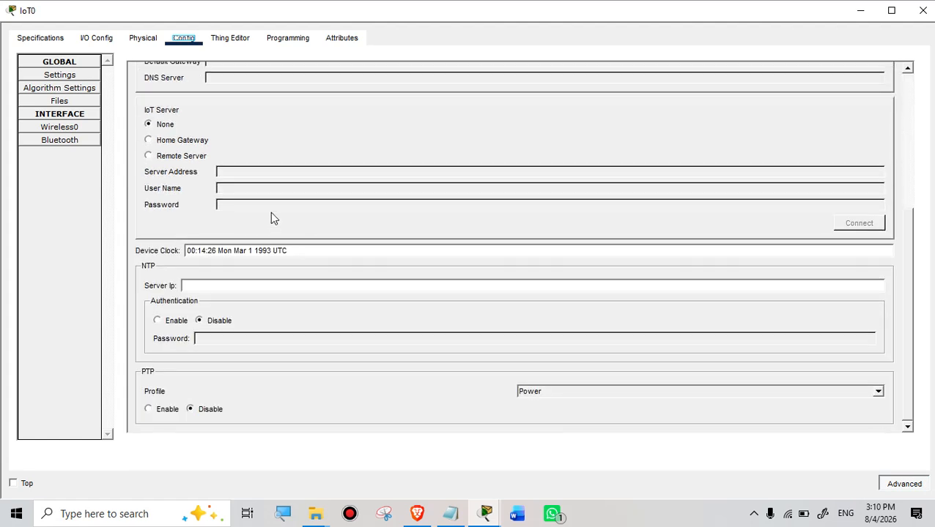
{"action": "scroll", "coordinate": [270, 211], "scroll_direction": "up", "scroll_amount": 1}
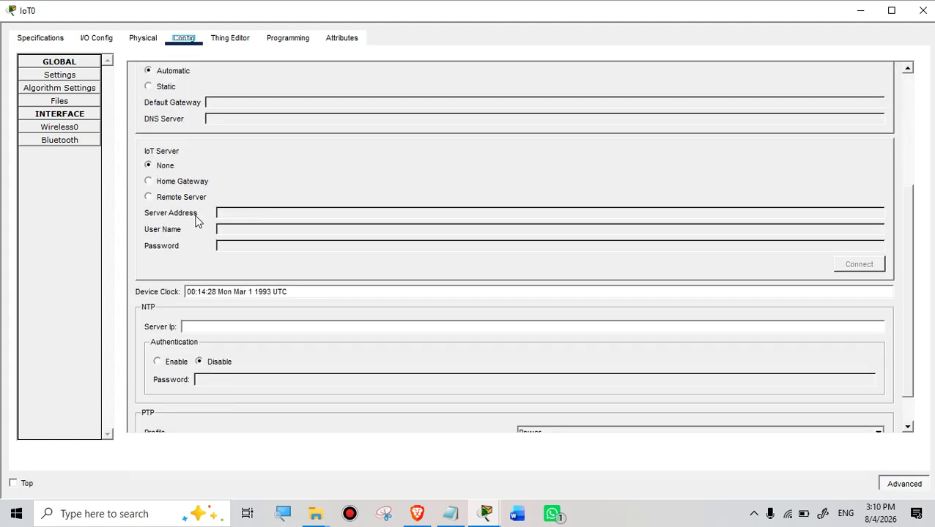
{"action": "scroll", "coordinate": [205, 223], "scroll_direction": "down", "scroll_amount": 1}
{"action": "scroll", "coordinate": [203, 224], "scroll_direction": "up", "scroll_amount": 1}
{"action": "left_click", "coordinate": [148, 182]}
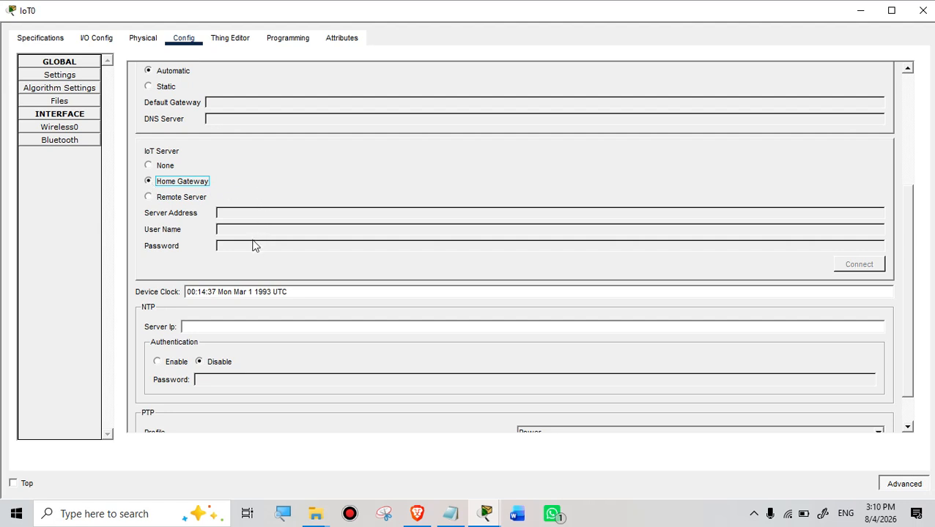
{"action": "left_click", "coordinate": [66, 130]}
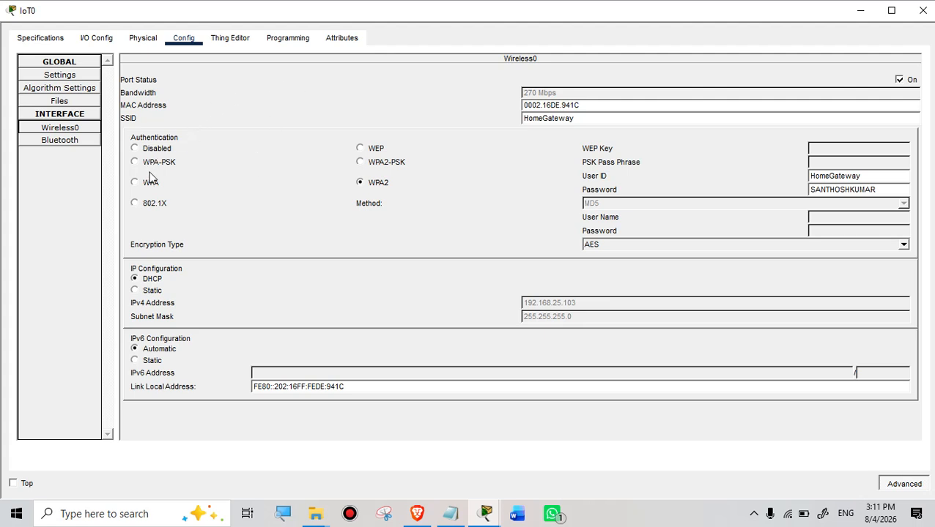
{"action": "left_click", "coordinate": [227, 41]}
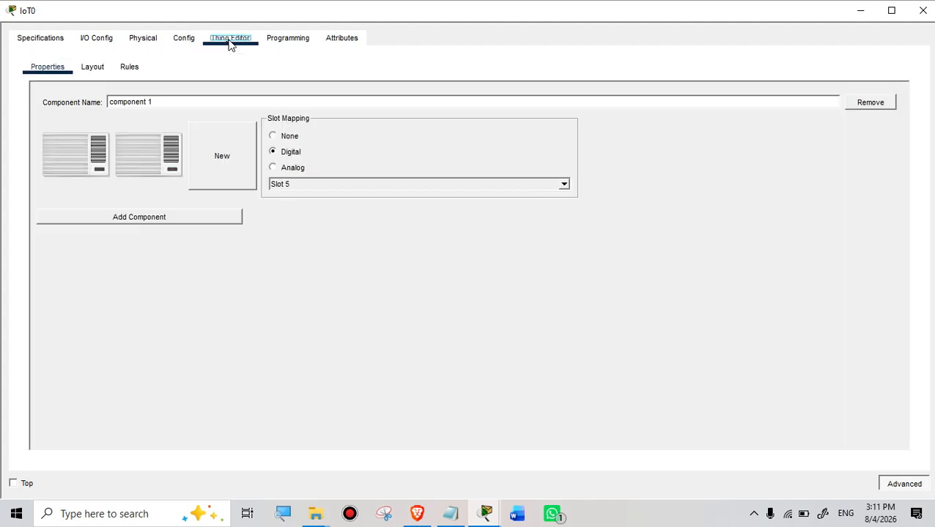
{"action": "left_click", "coordinate": [181, 41]}
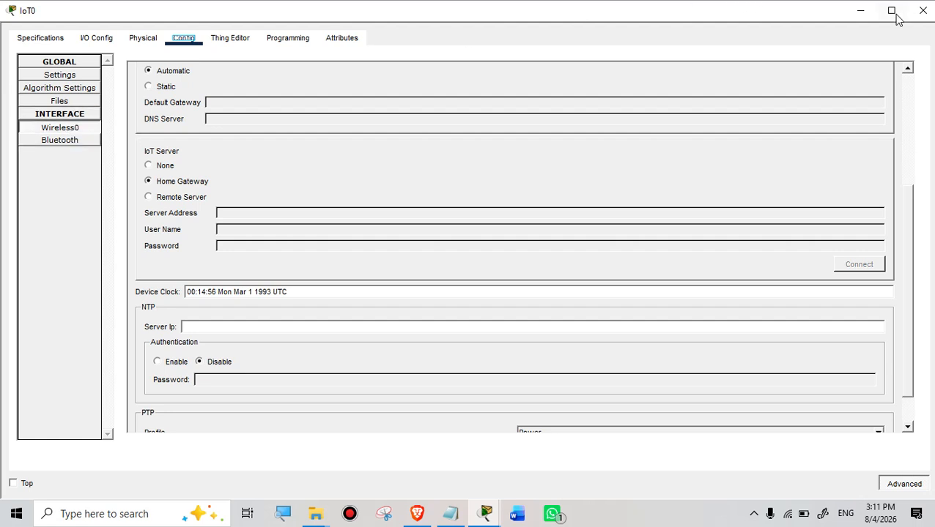
{"action": "left_click", "coordinate": [921, 11]}
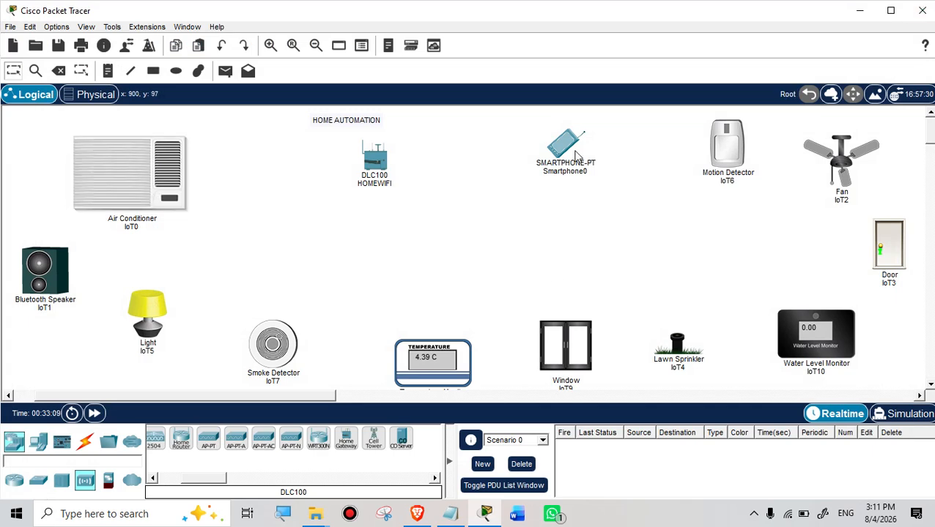
{"action": "mouse_move", "coordinate": [553, 162]}
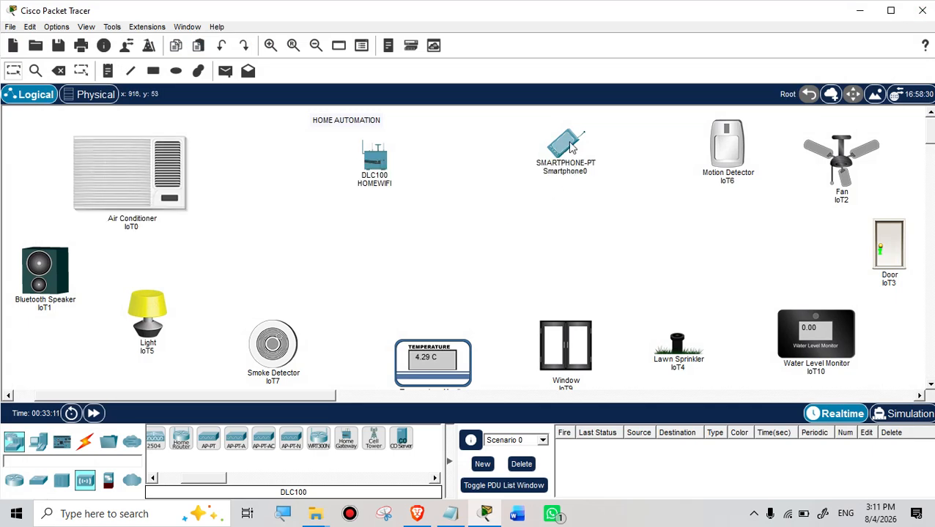
{"action": "left_click", "coordinate": [564, 150]}
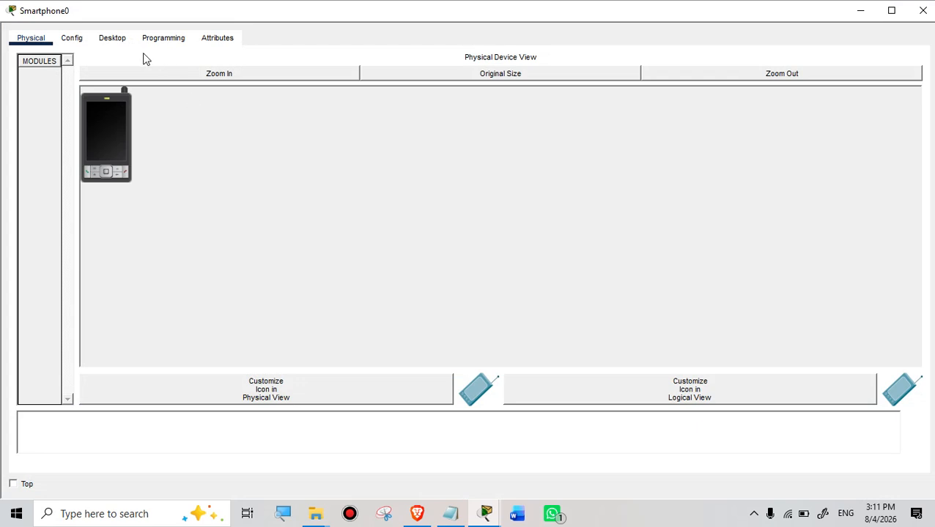
{"action": "left_click", "coordinate": [73, 41]}
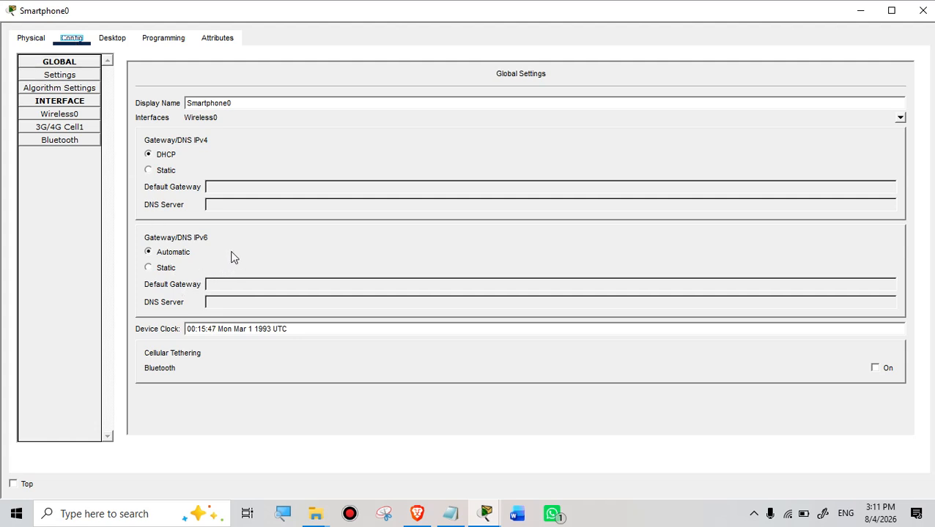
{"action": "left_click", "coordinate": [60, 115]}
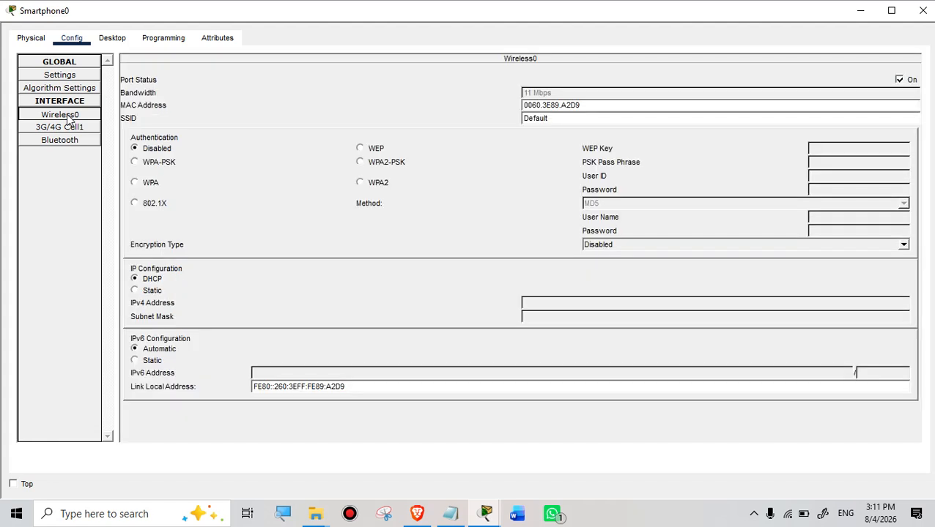
{"action": "left_click_drag", "start_coordinate": [557, 118], "coordinate": [511, 118]}
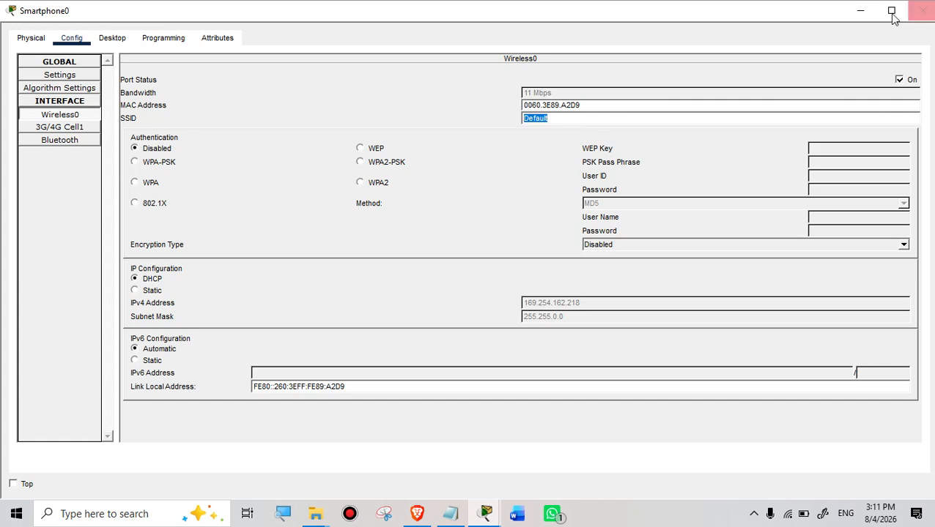
{"action": "left_click", "coordinate": [868, 14]}
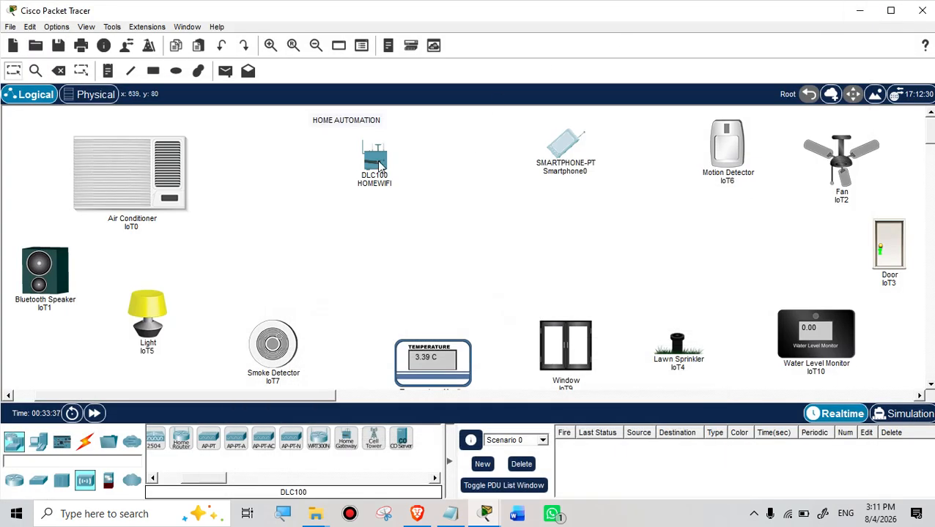
Step: Copy the HomeGateway SSID from HOMEWIFI's wireless settings and put that window away
{"action": "left_click", "coordinate": [378, 165]}
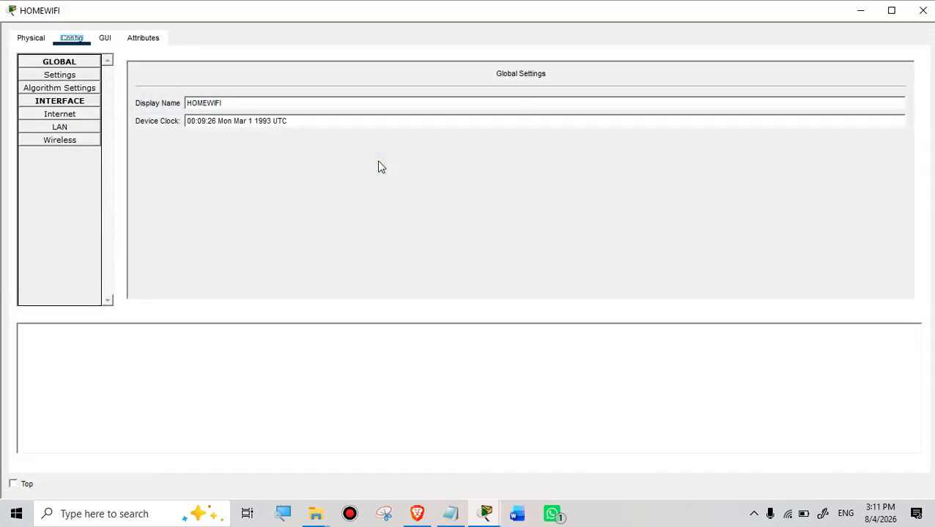
{"action": "left_click", "coordinate": [64, 147]}
{"action": "left_click_drag", "start_coordinate": [605, 79], "coordinate": [481, 79]}
{"action": "key", "text": "ctrl+c"}
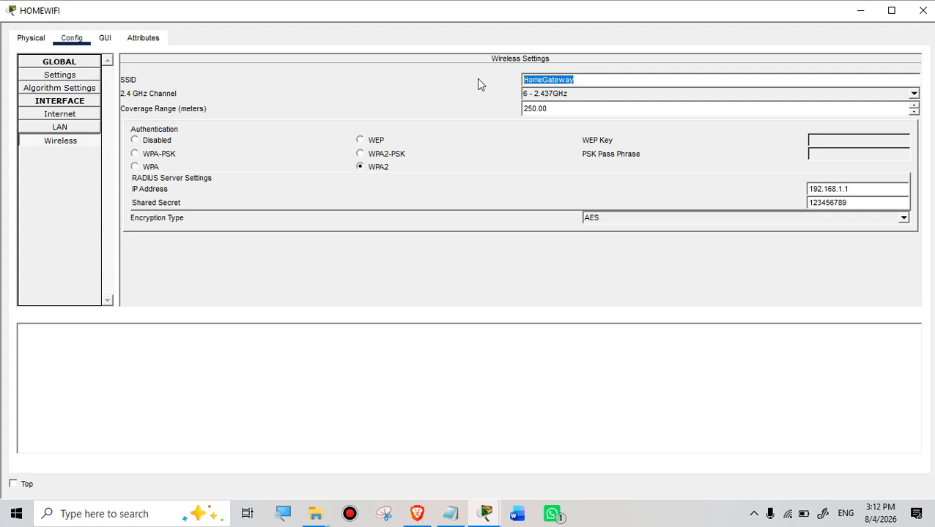
{"action": "left_click", "coordinate": [866, 11]}
Step: Replace Smartphone0's Wireless0 SSID Default with the pasted HomeGateway
{"action": "left_click", "coordinate": [563, 145]}
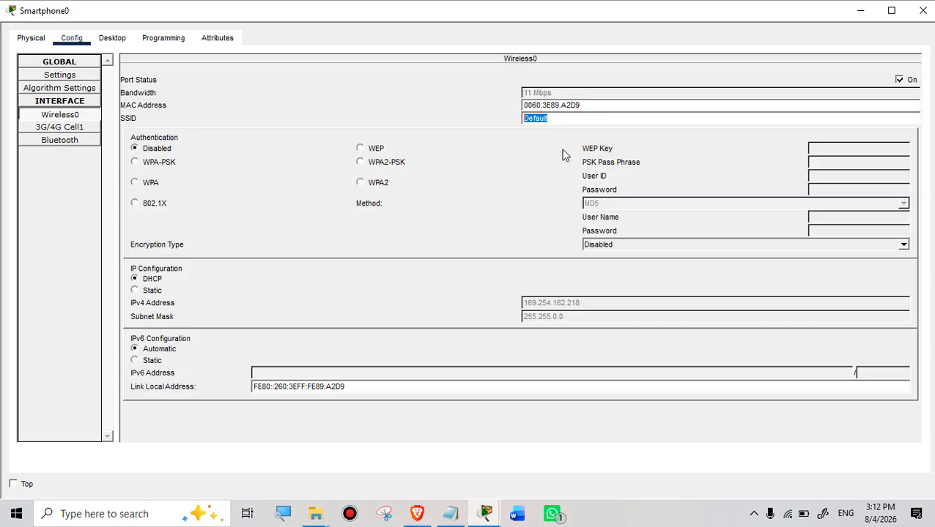
{"action": "left_click_drag", "start_coordinate": [558, 119], "coordinate": [498, 123]}
{"action": "key", "text": "ctrl+v"}
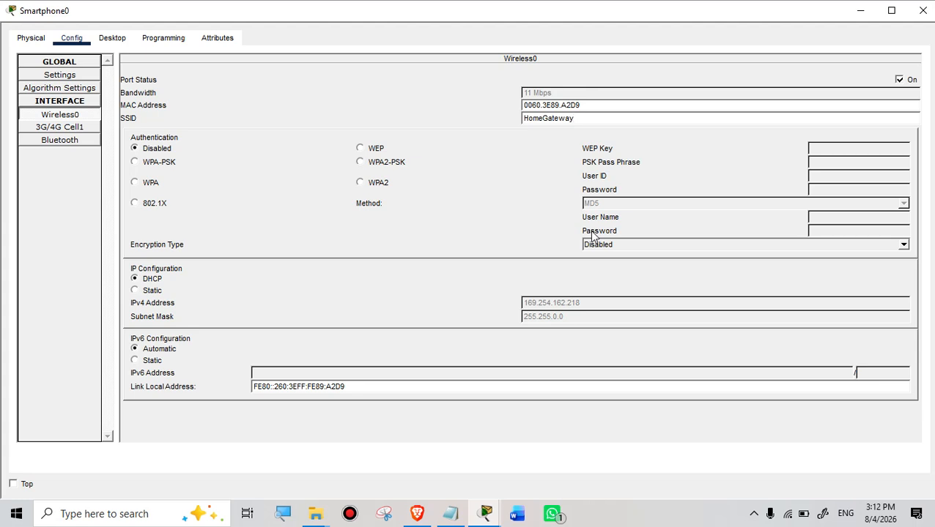
{"action": "left_click", "coordinate": [113, 39]}
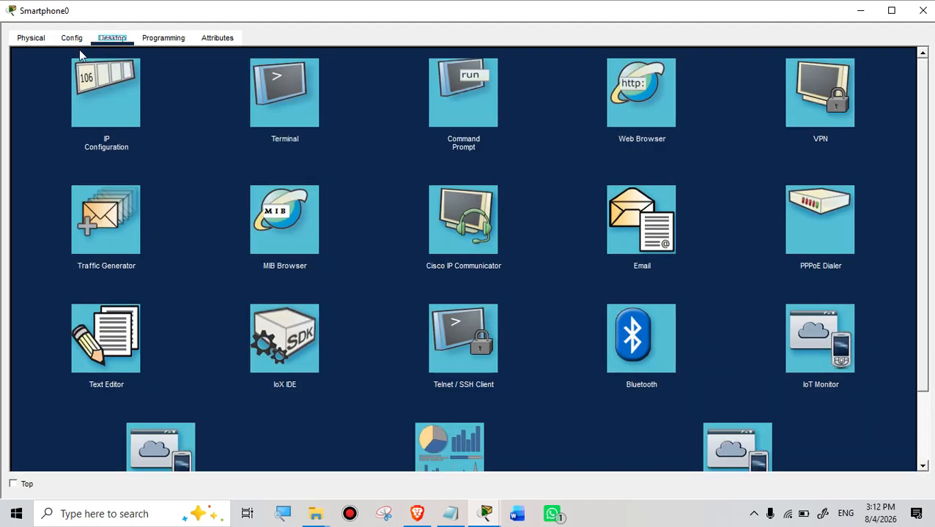
Step: Check Smartphone0's address in Desktop > IP Configuration, then close its window
{"action": "left_click", "coordinate": [155, 39]}
{"action": "left_click", "coordinate": [107, 42]}
{"action": "left_click", "coordinate": [108, 96]}
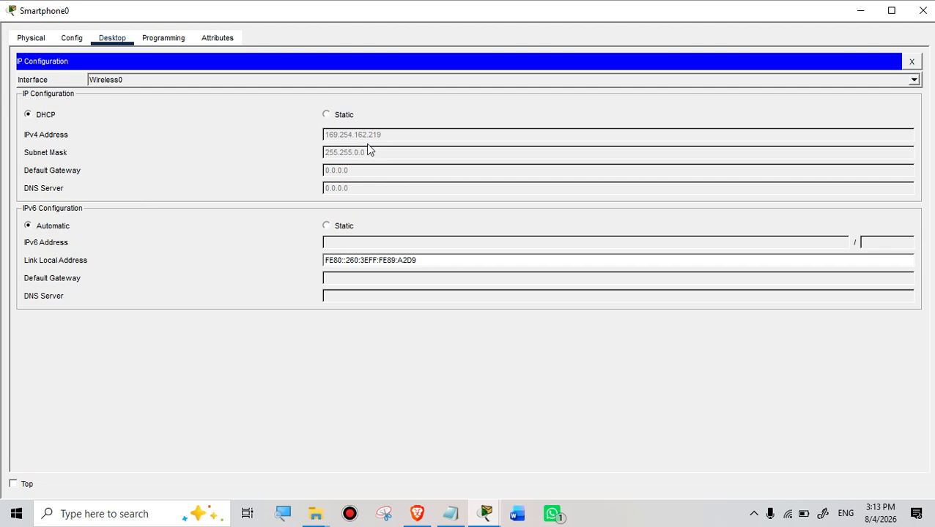
{"action": "left_click", "coordinate": [926, 13]}
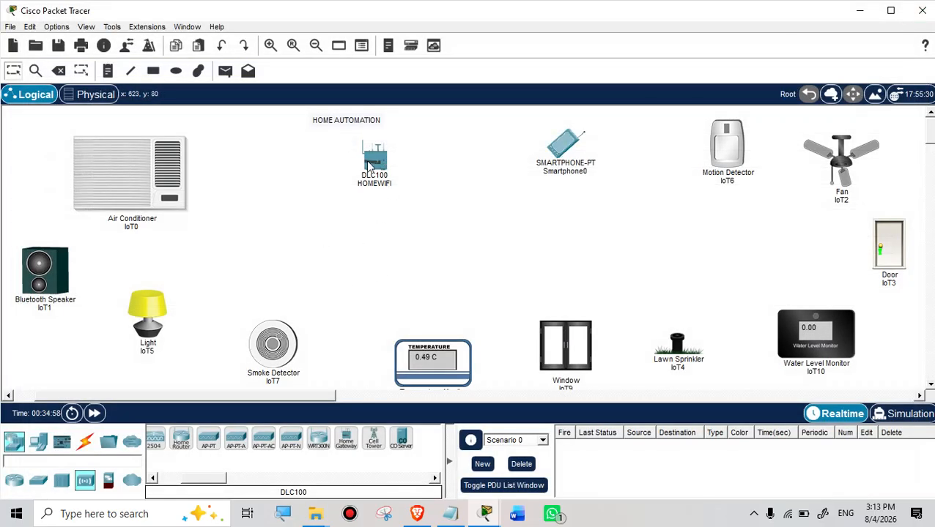
Step: Set HOMEWIFI's wireless authentication to Disabled and close its settings
{"action": "left_click", "coordinate": [381, 167]}
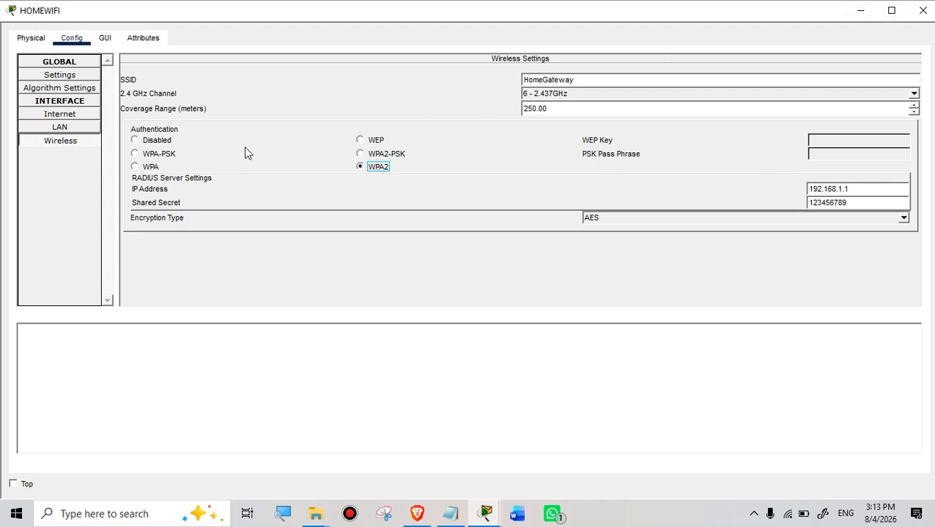
{"action": "left_click", "coordinate": [134, 140]}
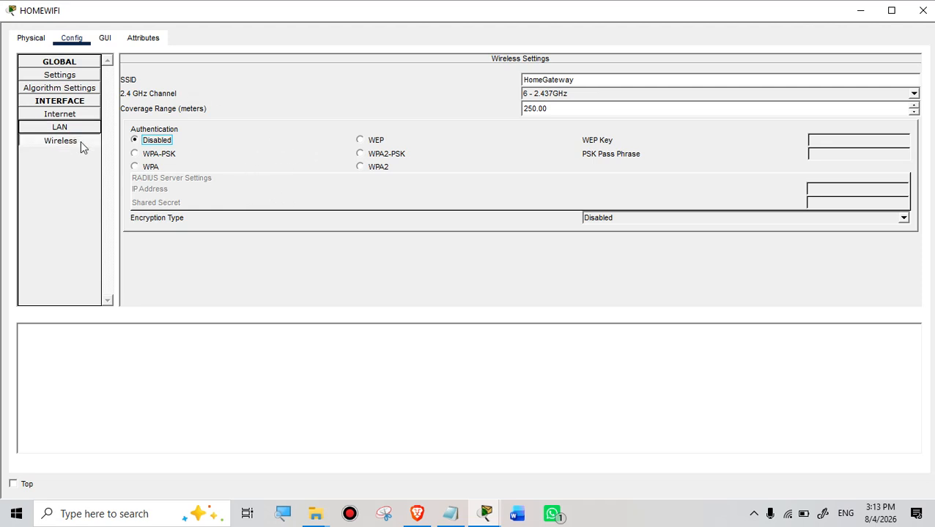
{"action": "left_click", "coordinate": [923, 12]}
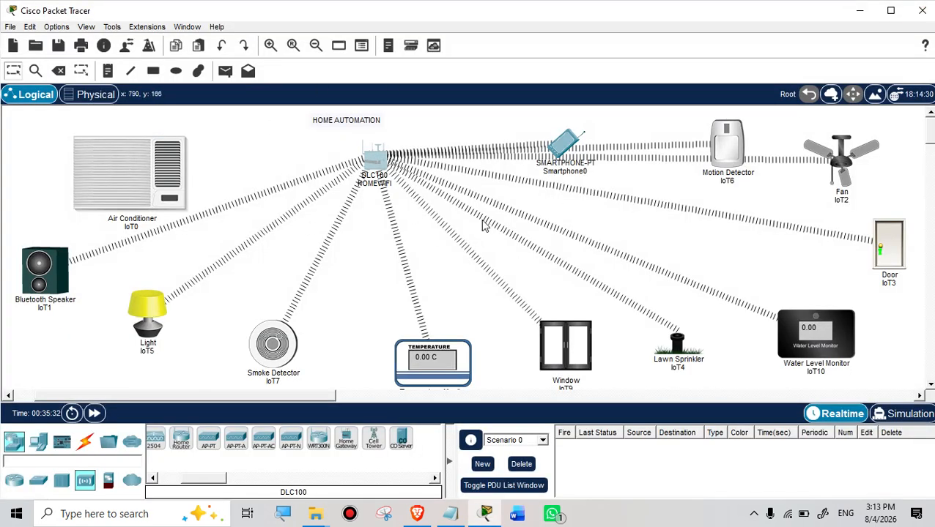
Step: Set air conditioner IoT0's Wireless0 authentication to Disabled and close its window
{"action": "left_click", "coordinate": [137, 168]}
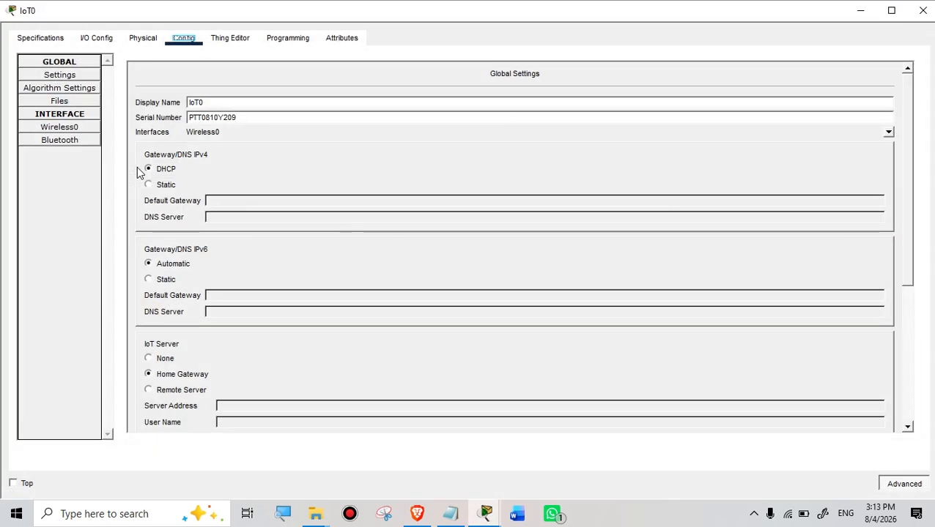
{"action": "left_click", "coordinate": [68, 128]}
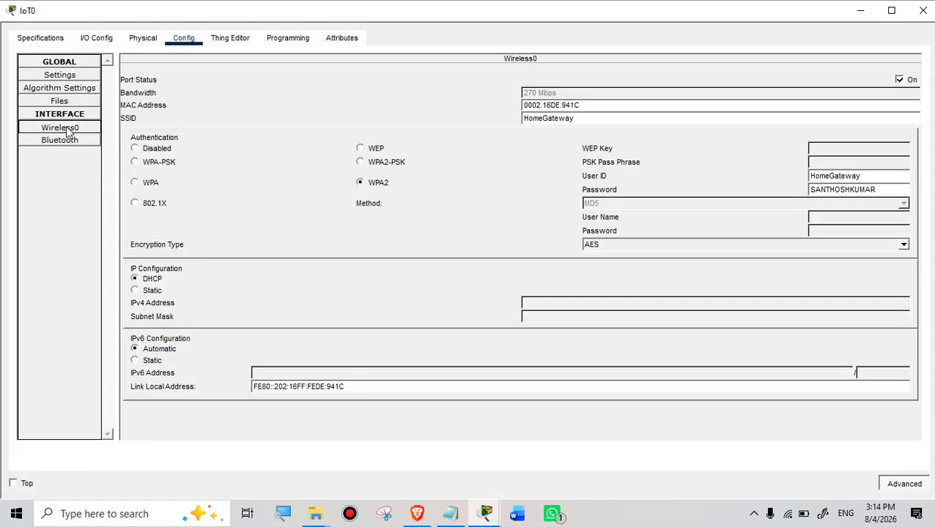
{"action": "left_click", "coordinate": [135, 148]}
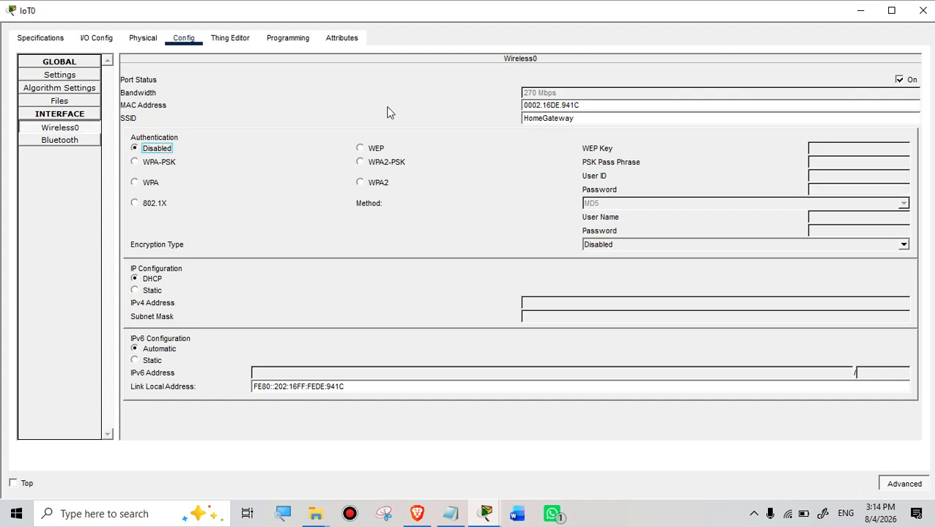
{"action": "left_click", "coordinate": [923, 10]}
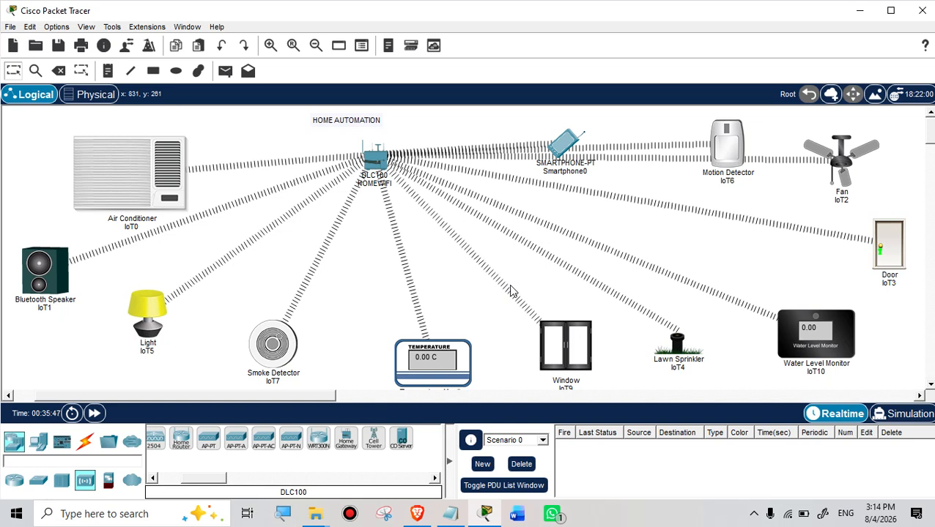
Step: Reopen IoT0's Wireless0 to confirm DHCP address 192.168.25.103 with gateway 192.168.25.1
{"action": "left_click", "coordinate": [124, 167]}
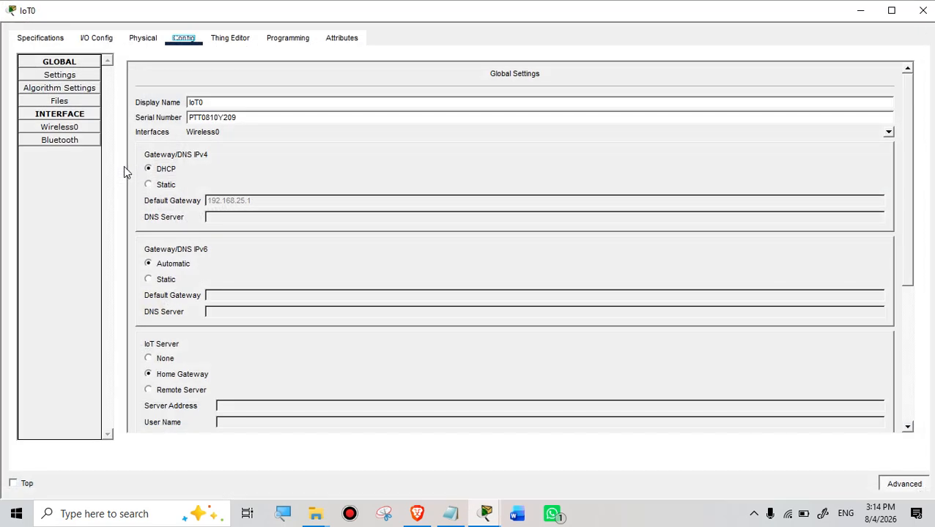
{"action": "left_click", "coordinate": [65, 127]}
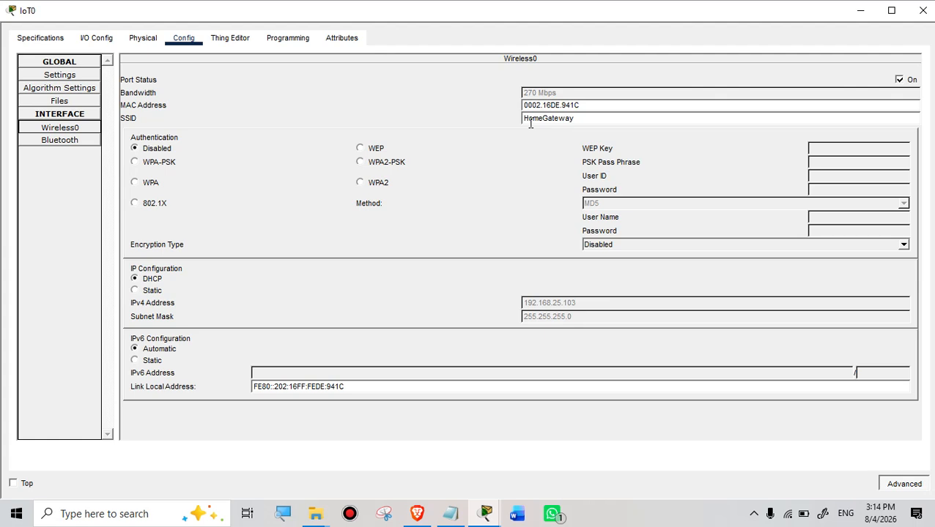
{"action": "left_click", "coordinate": [922, 11]}
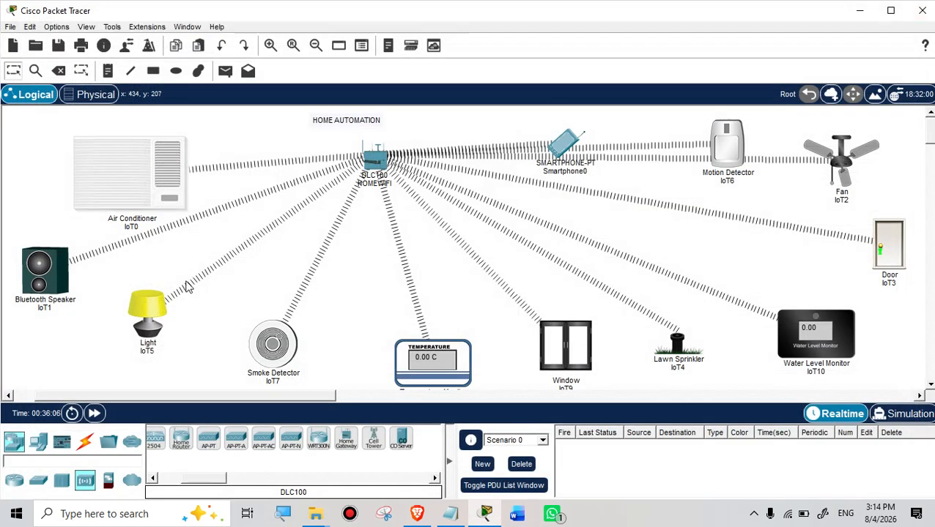
{"action": "left_click", "coordinate": [42, 280]}
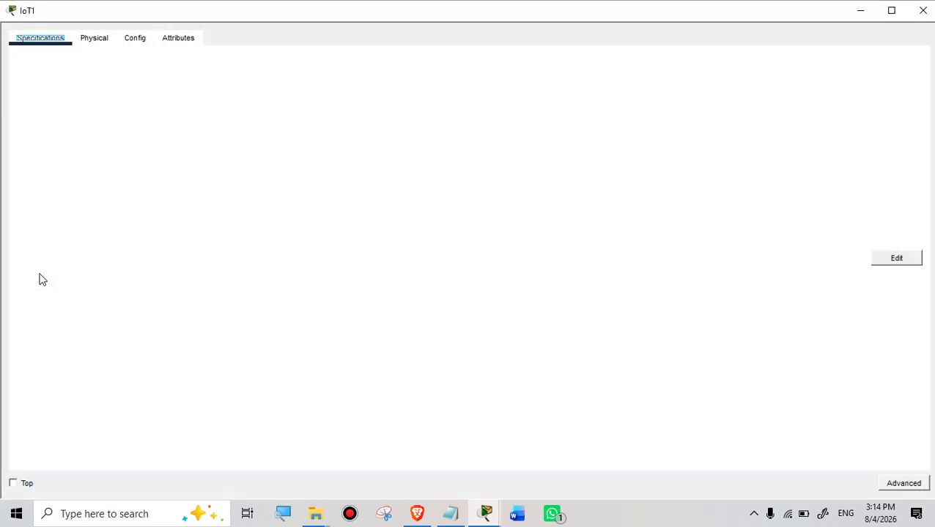
{"action": "left_click", "coordinate": [134, 38]}
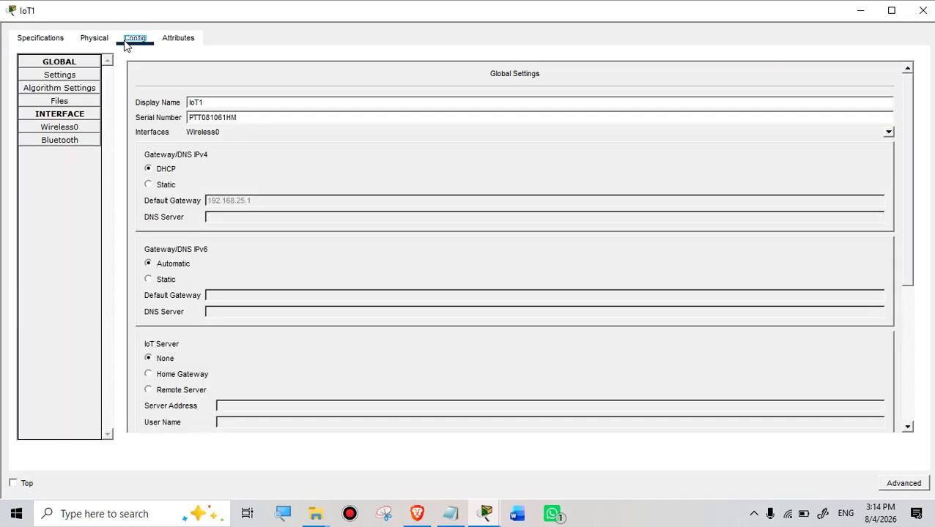
{"action": "left_click", "coordinate": [60, 127]}
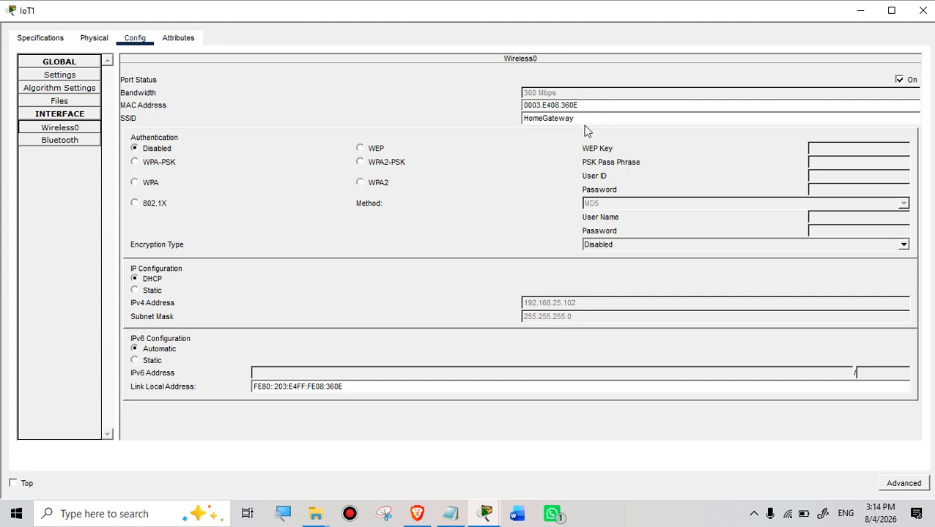
{"action": "left_click", "coordinate": [922, 10]}
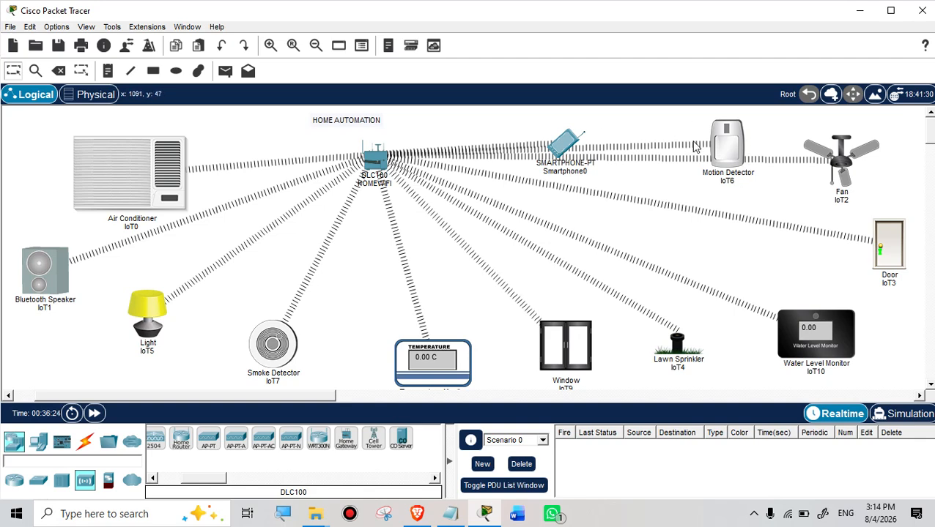
{"action": "left_click", "coordinate": [742, 148]}
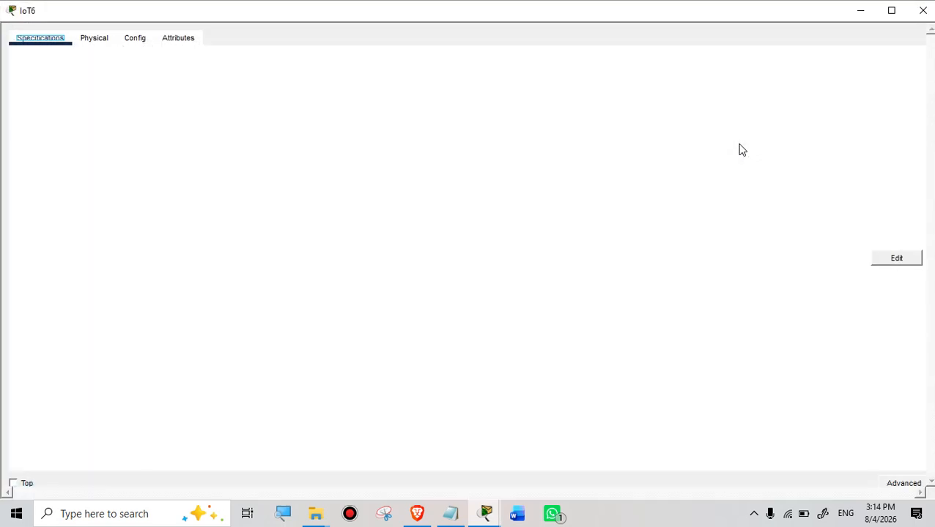
{"action": "left_click", "coordinate": [136, 40]}
{"action": "left_click", "coordinate": [67, 129]}
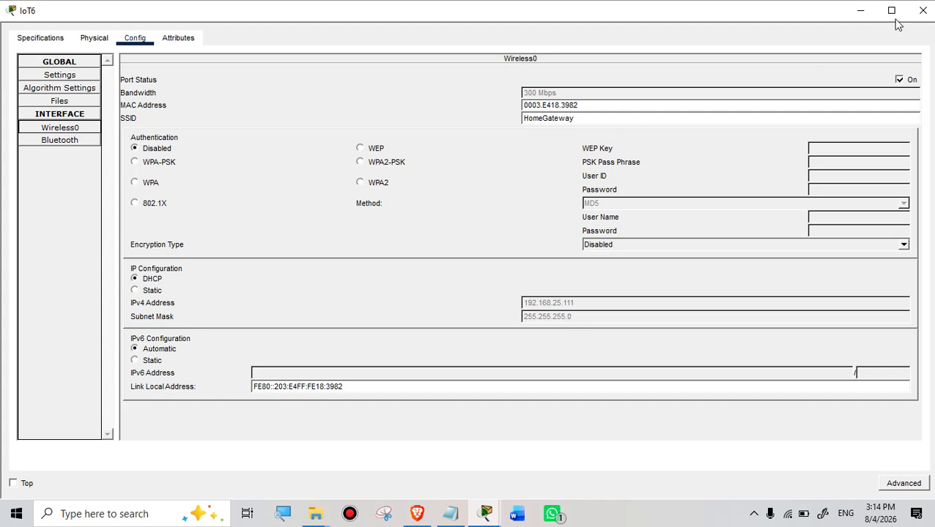
{"action": "left_click", "coordinate": [923, 12]}
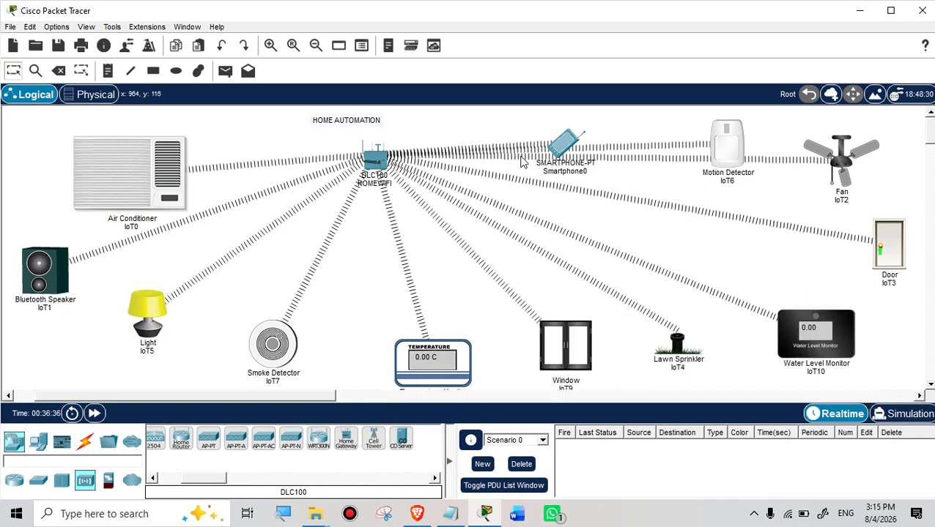
{"action": "left_click", "coordinate": [562, 147]}
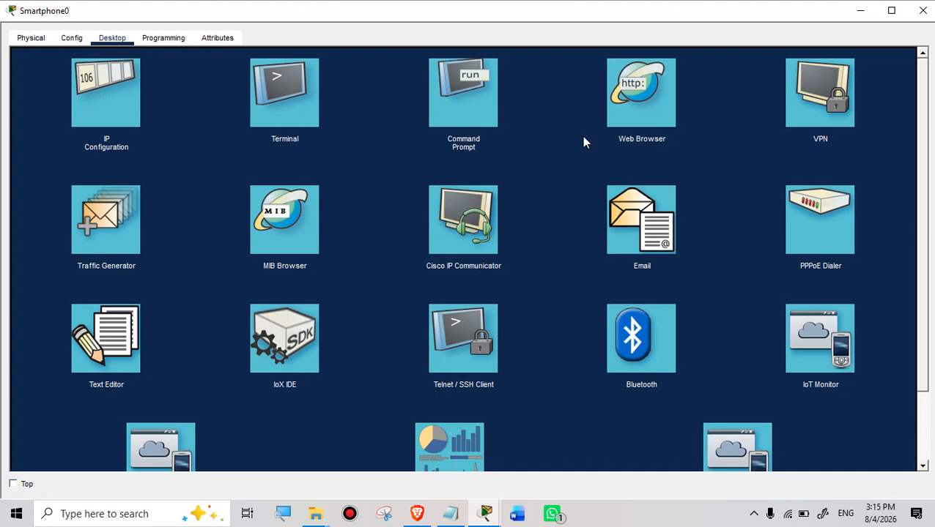
Step: Scroll Smartphone0's desktop app grid and pick IoT Monitor
{"action": "scroll", "coordinate": [719, 226], "scroll_direction": "down", "scroll_amount": 3}
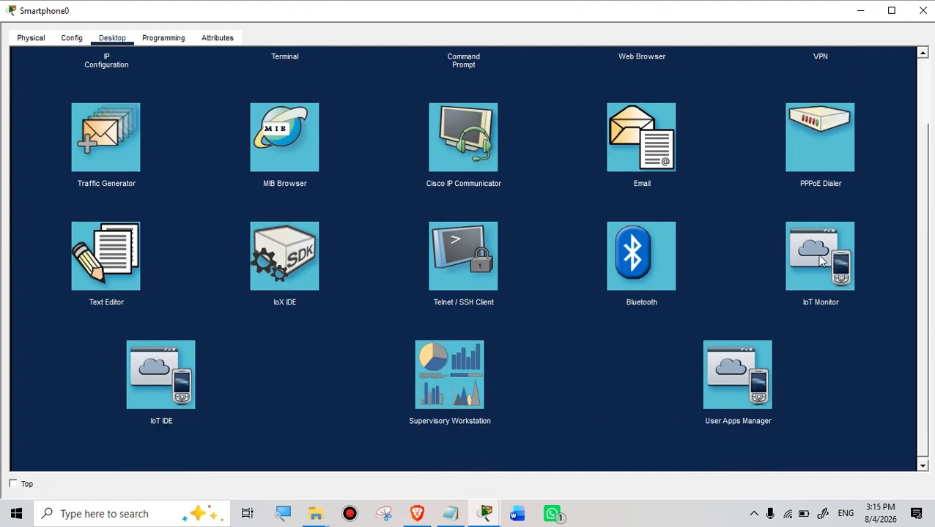
{"action": "scroll", "coordinate": [820, 261], "scroll_direction": "up", "scroll_amount": 3}
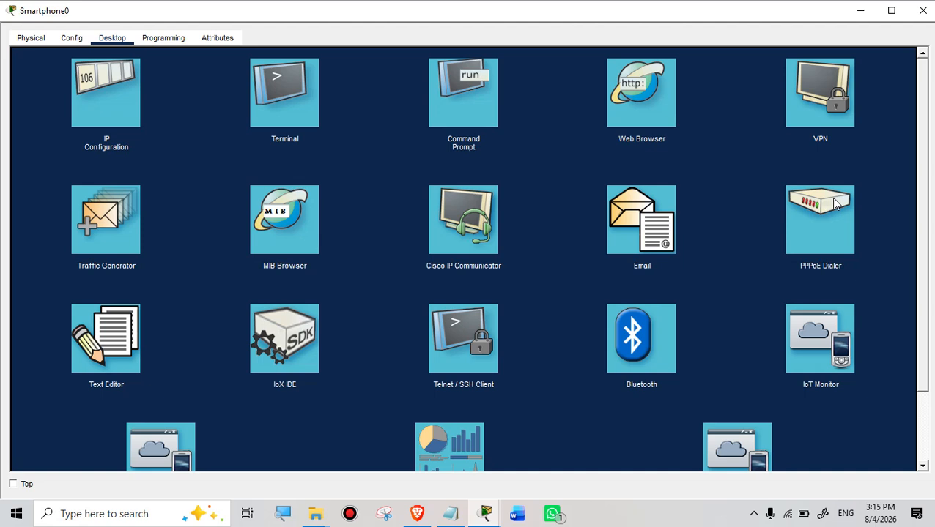
{"action": "scroll", "coordinate": [834, 201], "scroll_direction": "down", "scroll_amount": 2}
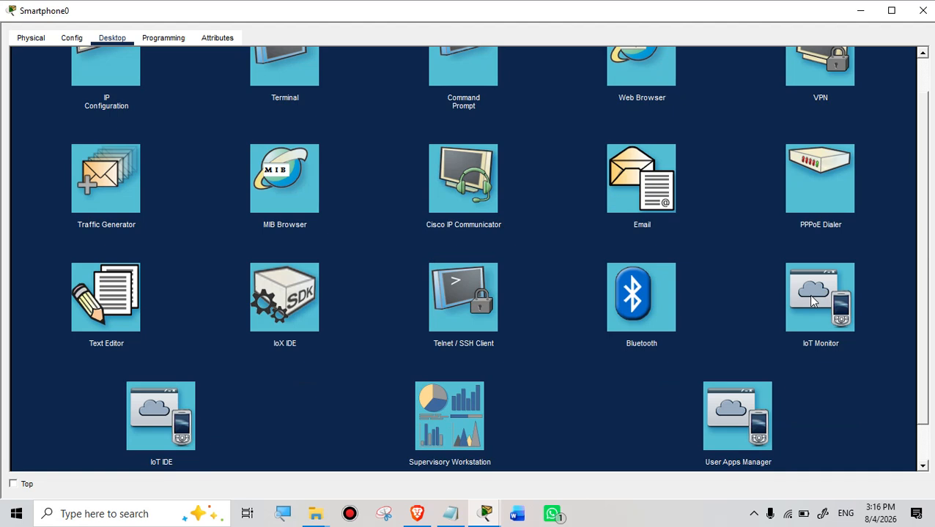
{"action": "left_click", "coordinate": [813, 308]}
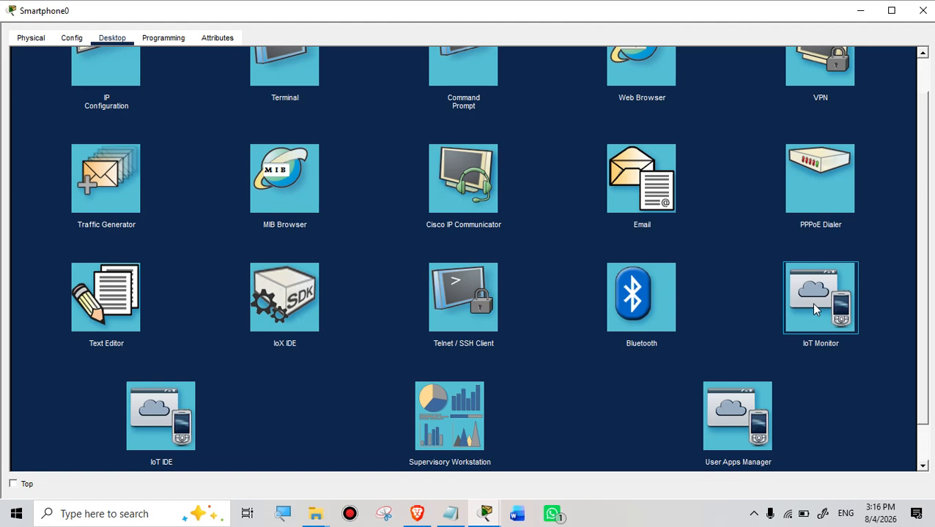
Step: Launch IoT Monitor on Smartphone0 to reach its sign-in form
{"action": "left_click", "coordinate": [813, 308]}
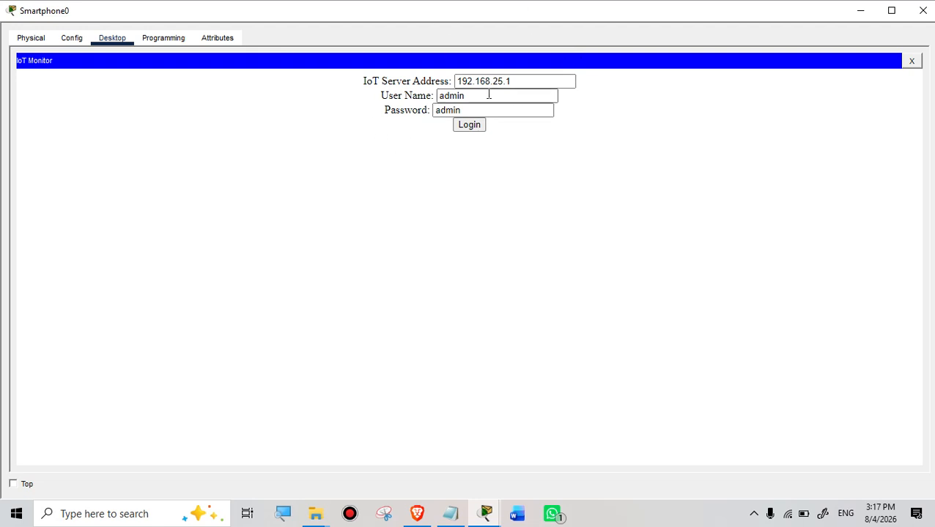
Step: Sign in to IoT Monitor, expand IoT0, switch the AC off, and close Smartphone0's window
{"action": "left_click", "coordinate": [472, 129]}
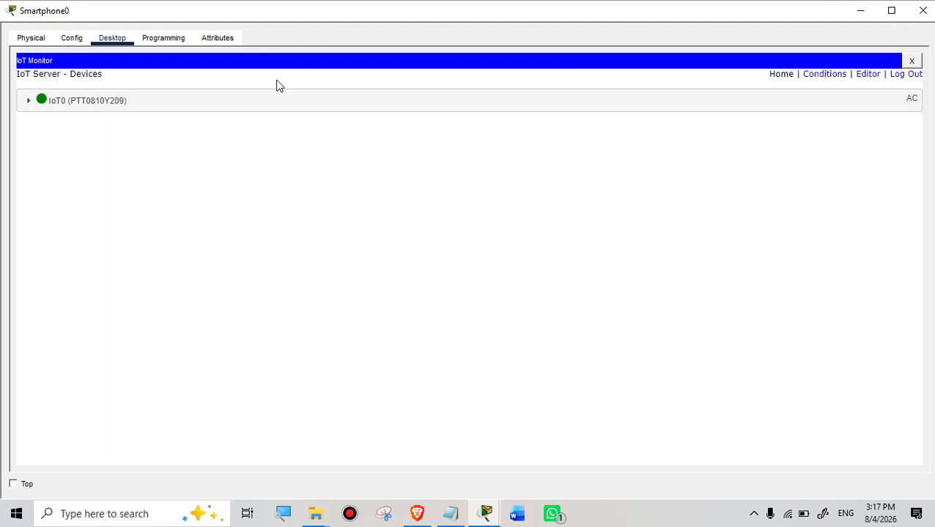
{"action": "left_click", "coordinate": [29, 104]}
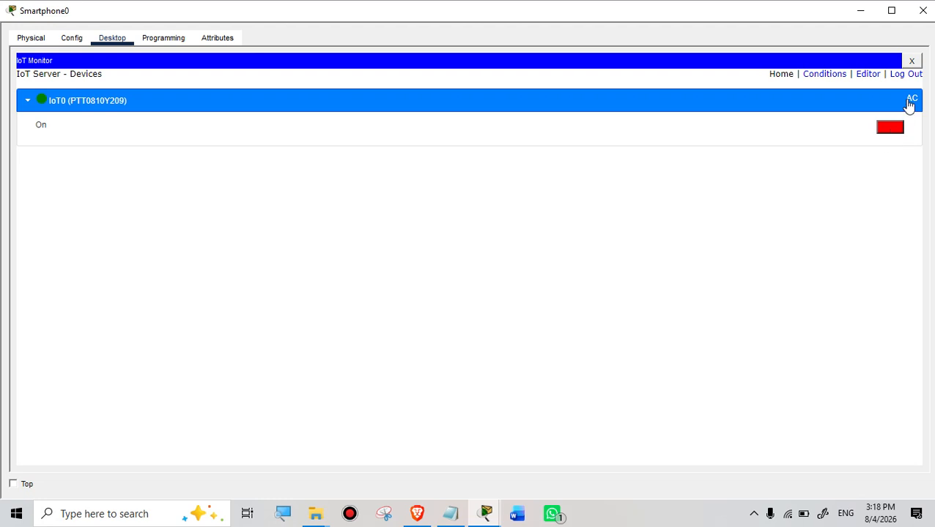
{"action": "left_click", "coordinate": [535, 12]}
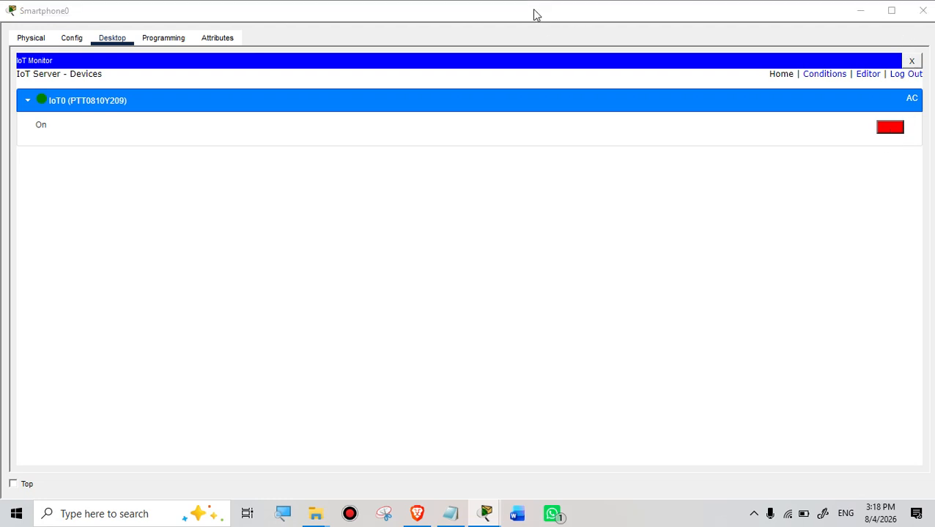
{"action": "double_click", "coordinate": [534, 13]}
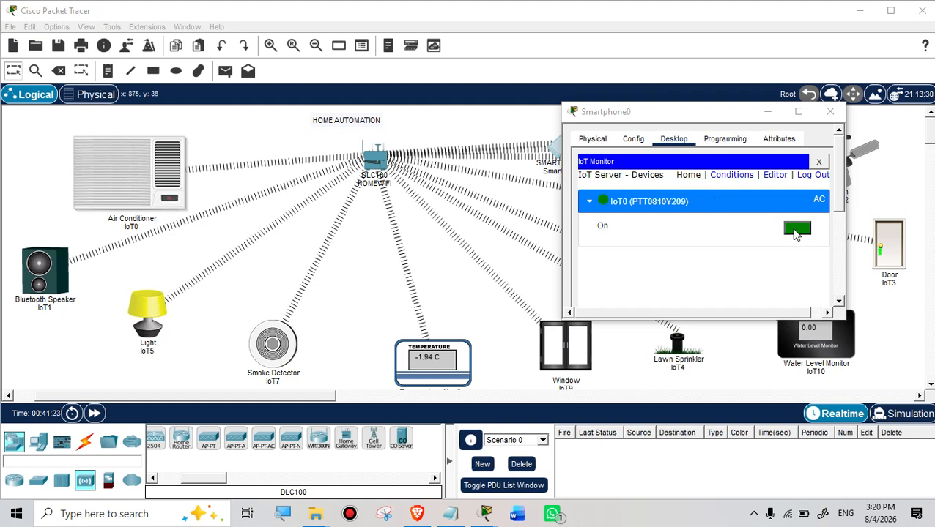
{"action": "left_click", "coordinate": [796, 230]}
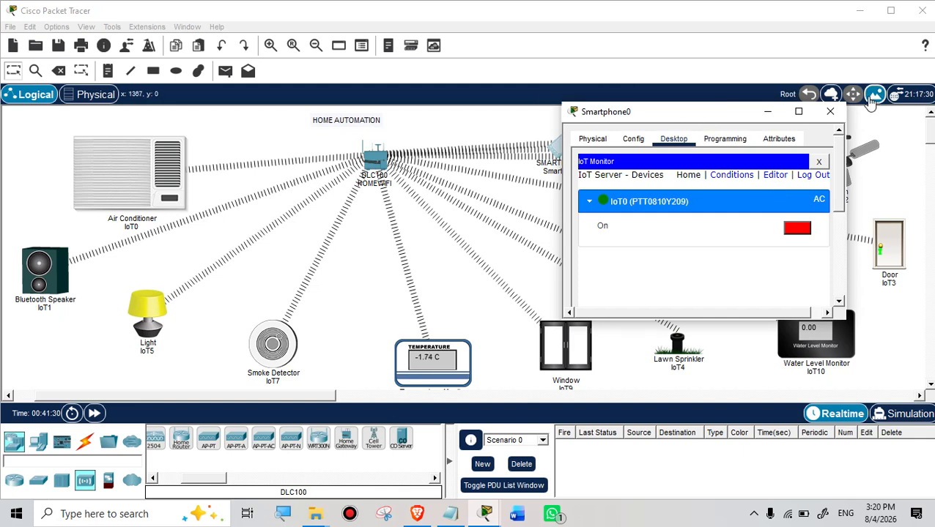
{"action": "left_click", "coordinate": [830, 111]}
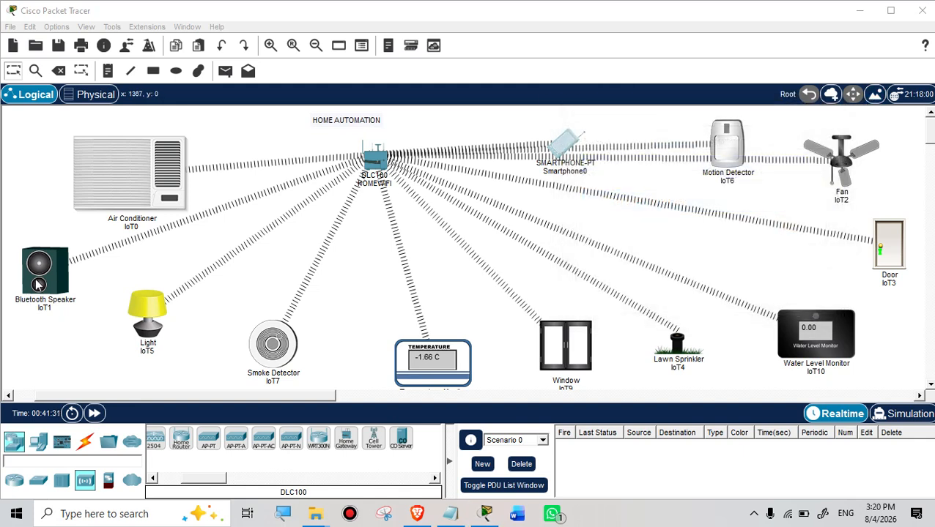
{"action": "left_click", "coordinate": [38, 284]}
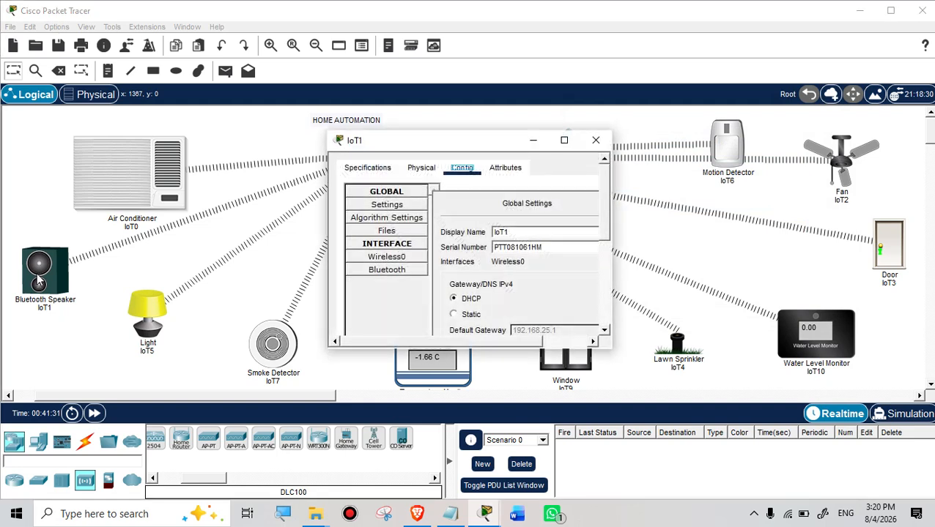
{"action": "left_click", "coordinate": [564, 140]}
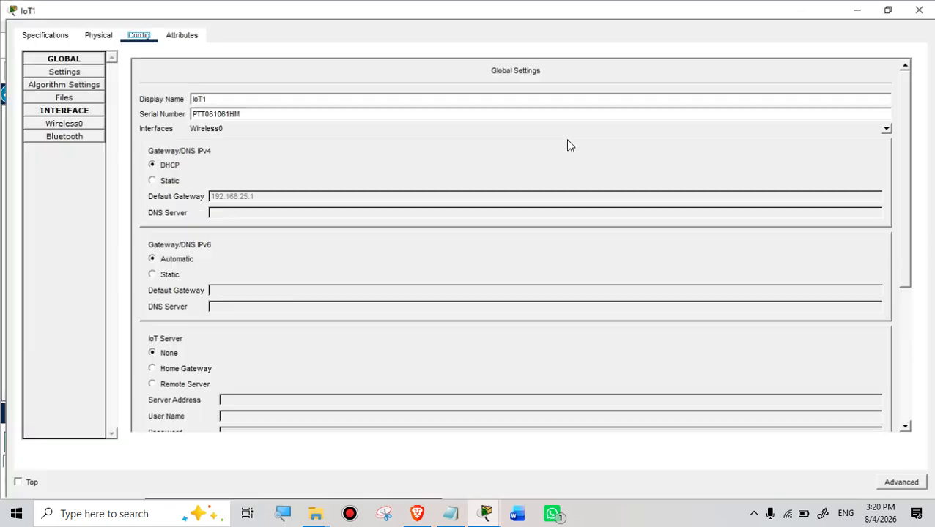
{"action": "left_click", "coordinate": [61, 123]}
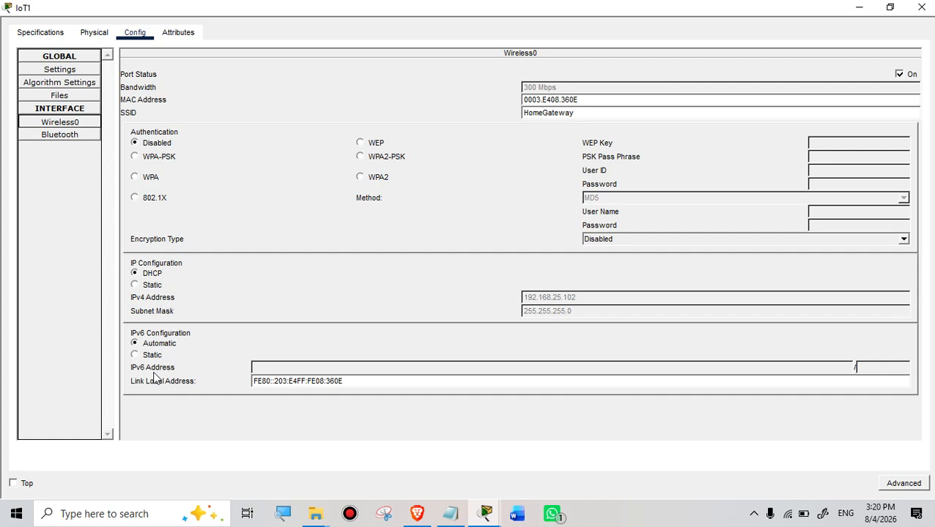
{"action": "left_click", "coordinate": [91, 35]}
{"action": "left_click", "coordinate": [42, 33]}
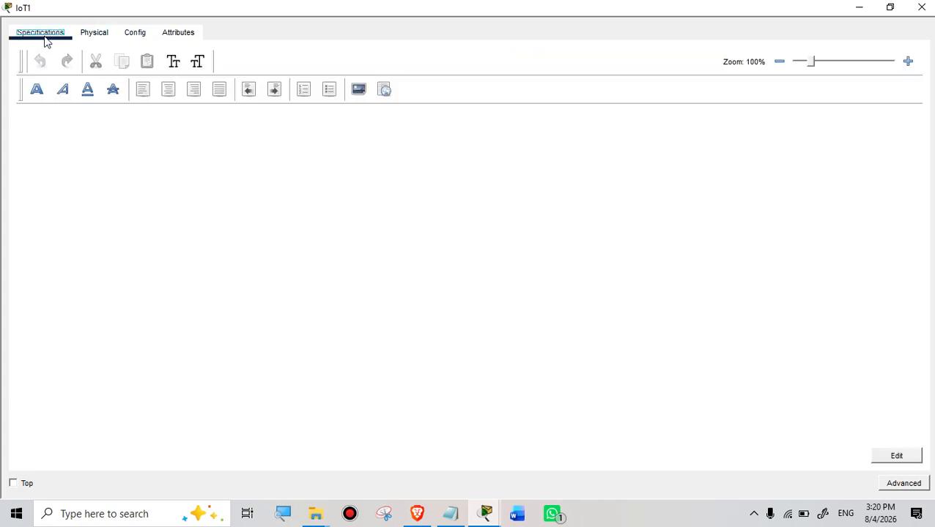
{"action": "left_click", "coordinate": [135, 34]}
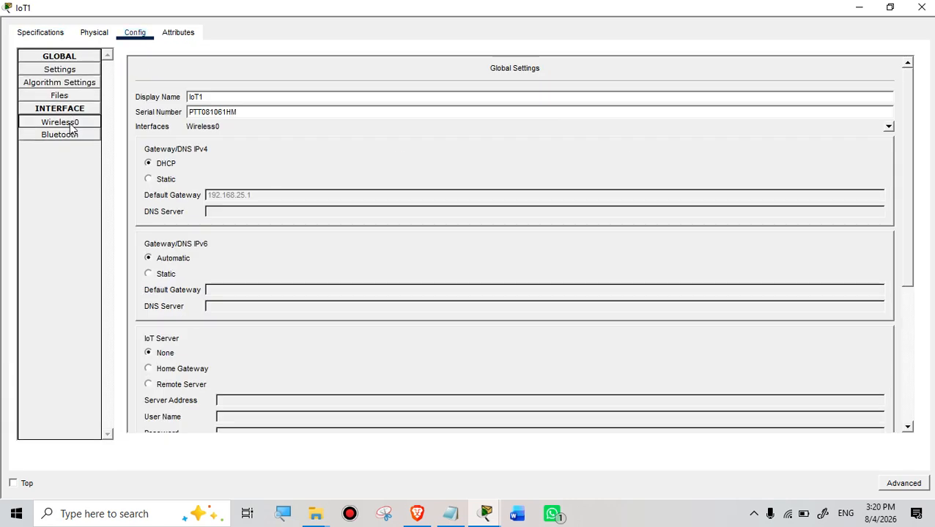
{"action": "left_click", "coordinate": [60, 140]}
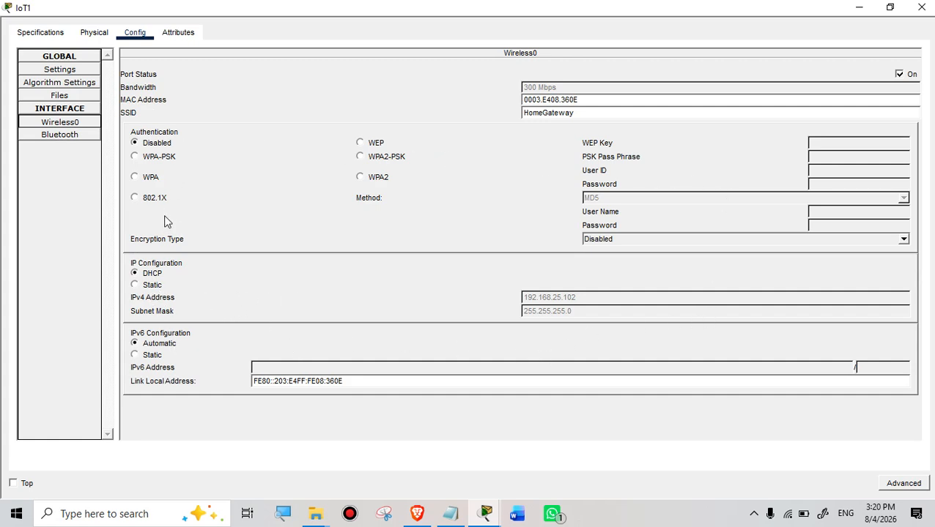
{"action": "left_click", "coordinate": [360, 179]}
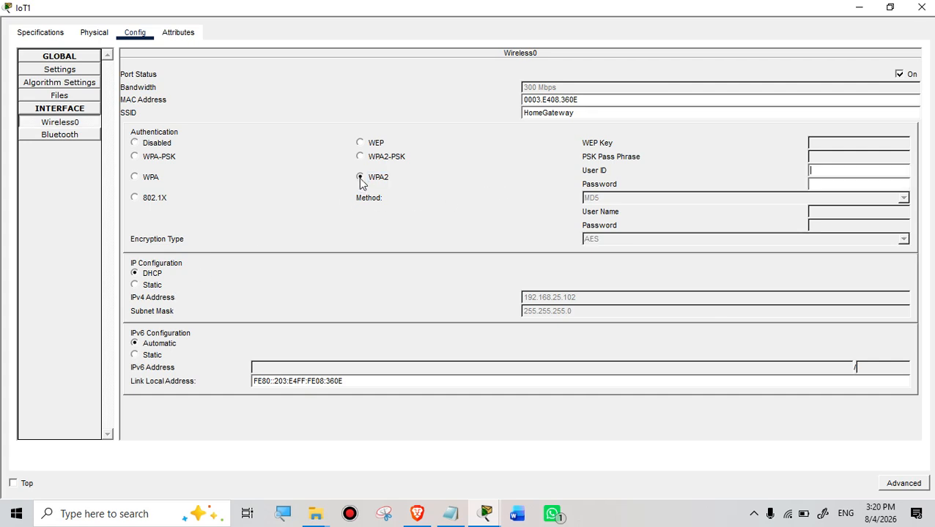
{"action": "left_click", "coordinate": [135, 143]}
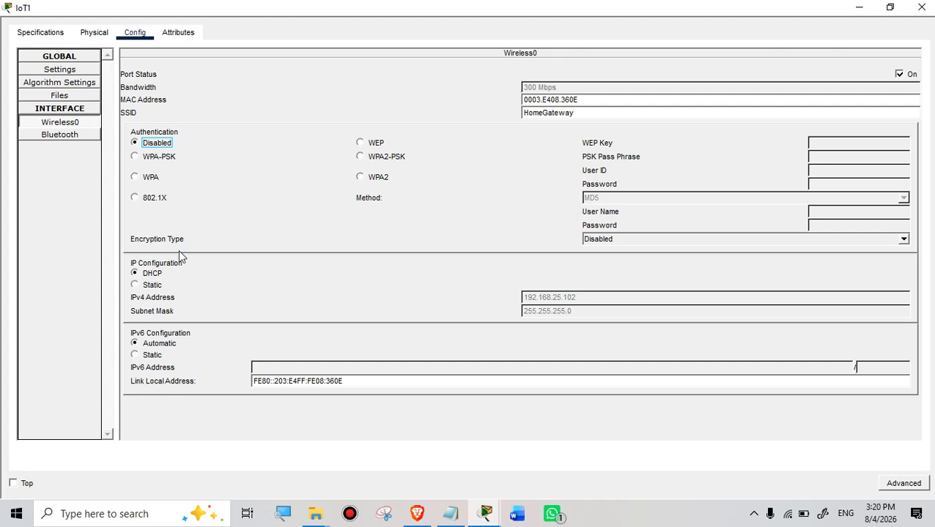
{"action": "left_click", "coordinate": [921, 7]}
{"action": "left_click", "coordinate": [143, 316]}
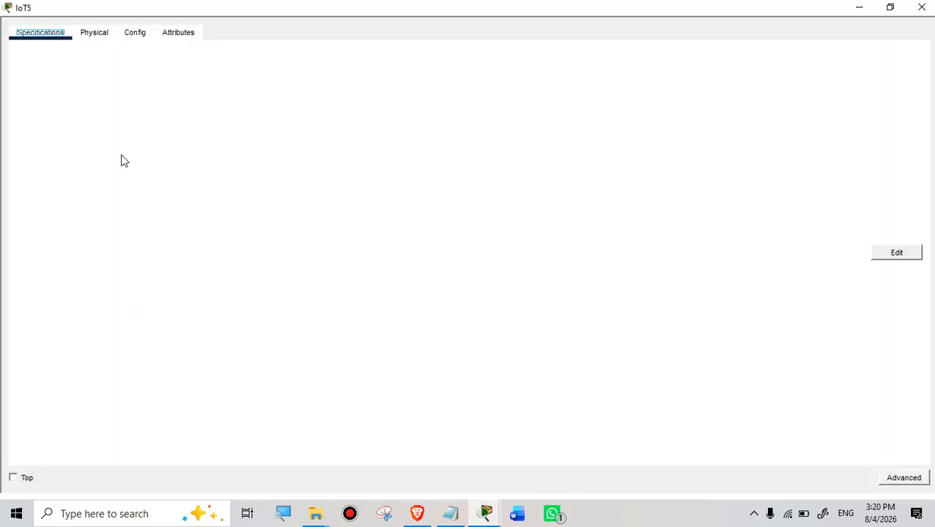
Step: Review Light IoT5's configuration and address 192.168.25.110, then open Smartphone0's desktop
{"action": "left_click", "coordinate": [134, 35]}
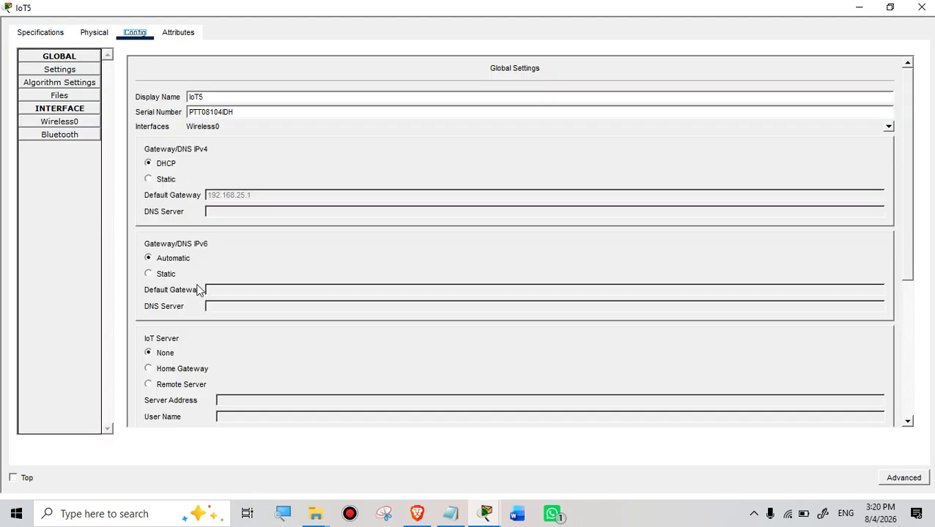
{"action": "scroll", "coordinate": [200, 345], "scroll_direction": "down", "scroll_amount": 3}
{"action": "scroll", "coordinate": [205, 337], "scroll_direction": "up", "scroll_amount": 3}
{"action": "left_click", "coordinate": [921, 8]}
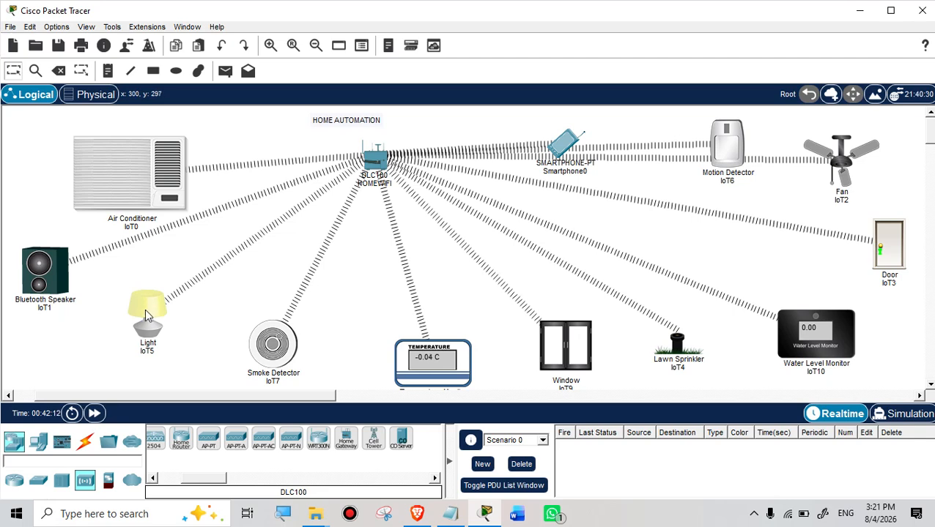
{"action": "mouse_move", "coordinate": [145, 310]}
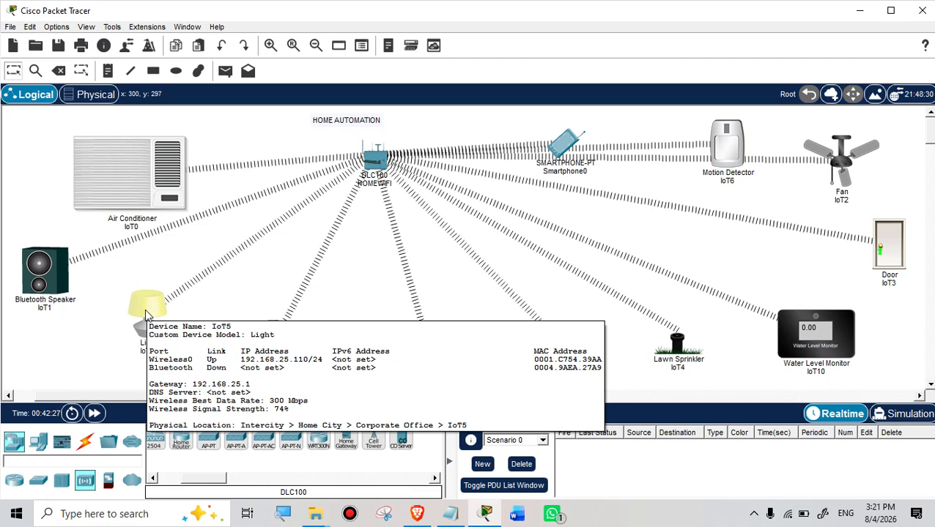
{"action": "left_click", "coordinate": [569, 150]}
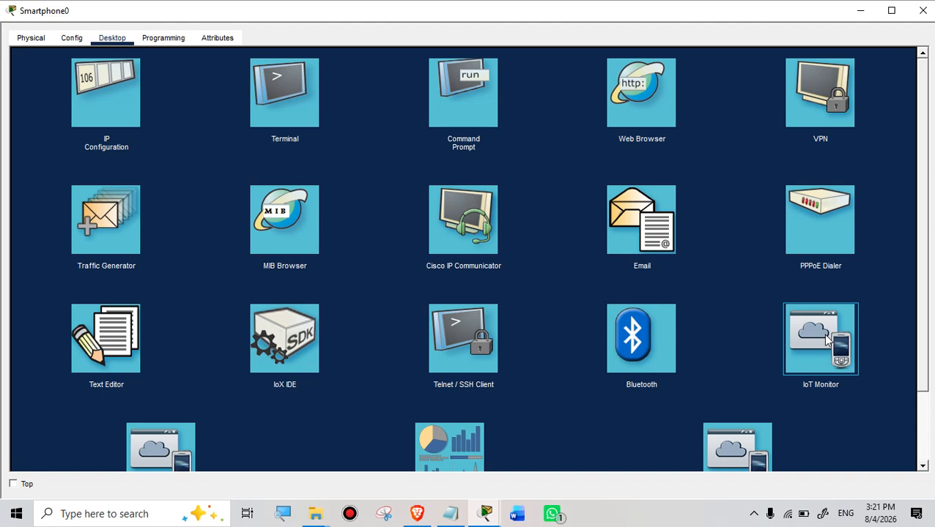
Step: Launch IoT Monitor, expand the AC IoT0 controls, and restore down the smartphone window
{"action": "left_click", "coordinate": [825, 339]}
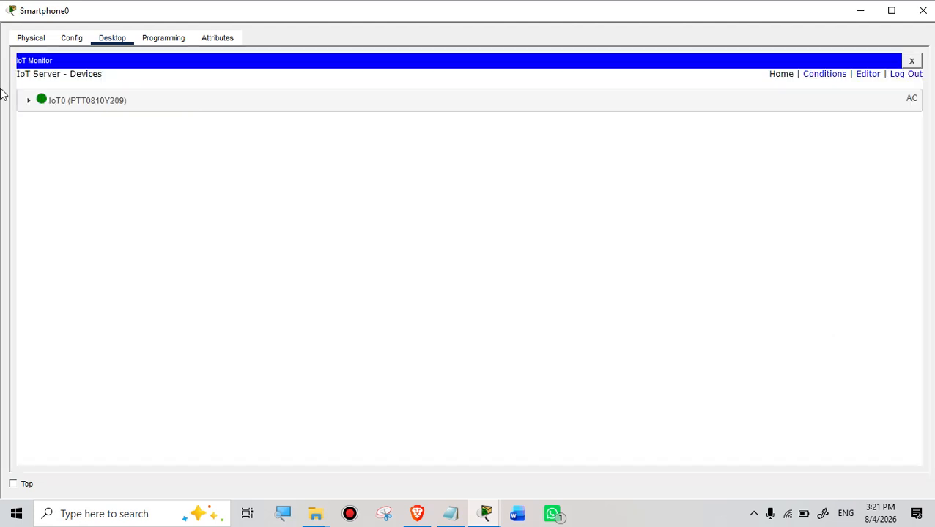
{"action": "left_click", "coordinate": [27, 100]}
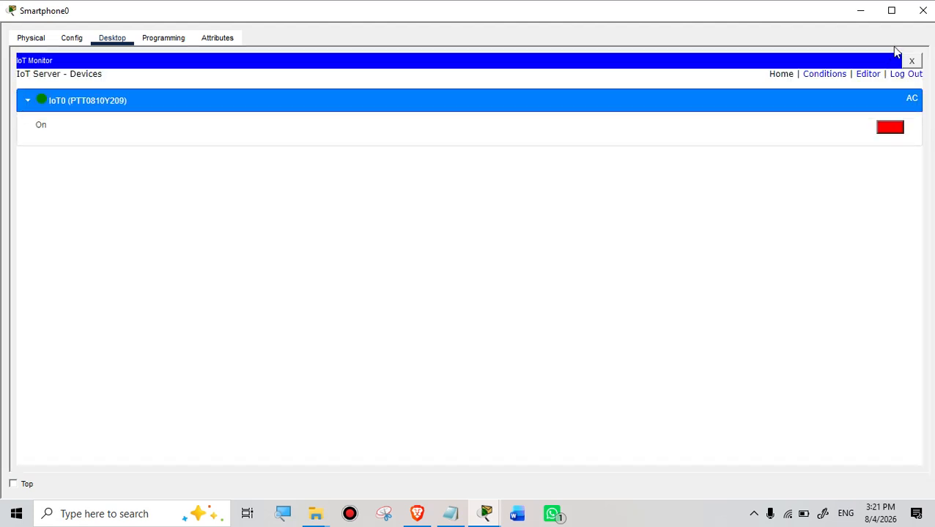
{"action": "double_click", "coordinate": [646, 19]}
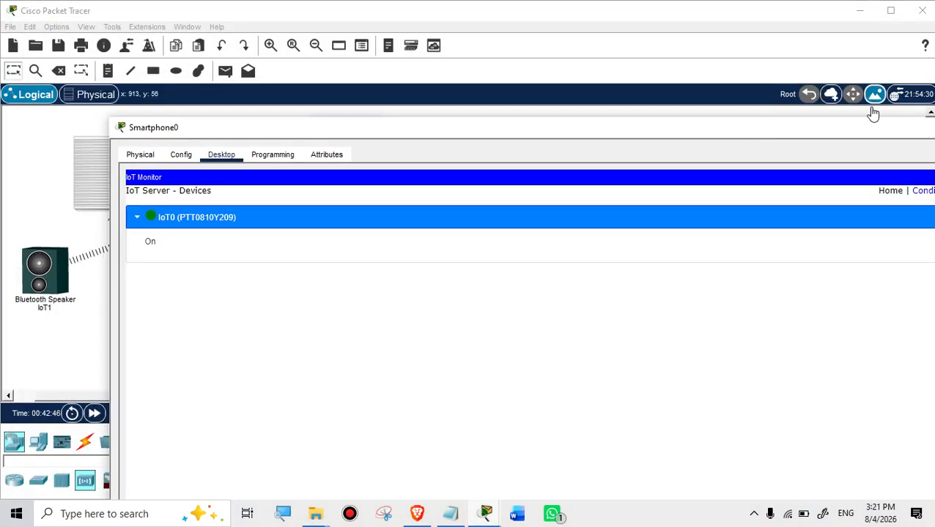
Step: Narrow and move the smartphone window aside, then open Light IoT5's Global Settings
{"action": "left_click_drag", "start_coordinate": [776, 130], "coordinate": [651, 153]}
{"action": "left_click_drag", "start_coordinate": [209, 153], "coordinate": [302, 157]}
{"action": "left_click_drag", "start_coordinate": [78, 234], "coordinate": [645, 256]}
{"action": "left_click_drag", "start_coordinate": [771, 158], "coordinate": [768, 36]}
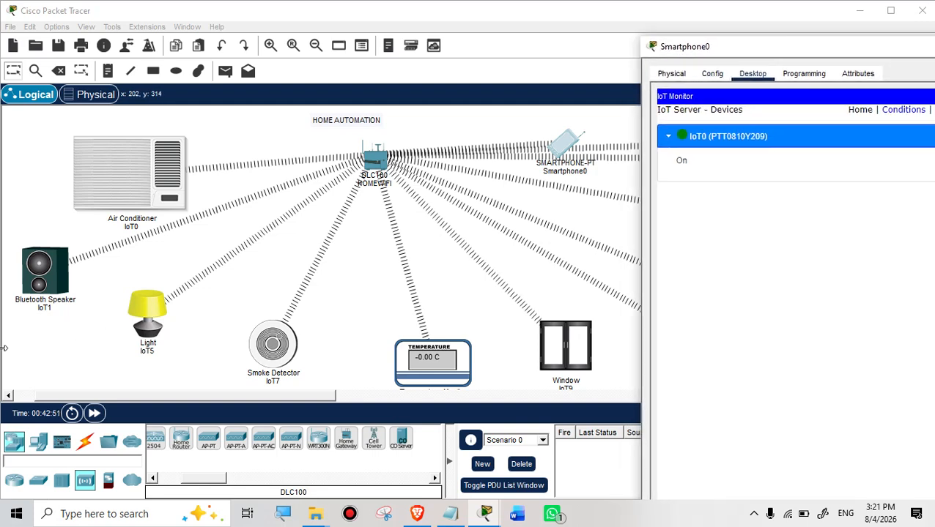
{"action": "left_click", "coordinate": [148, 311]}
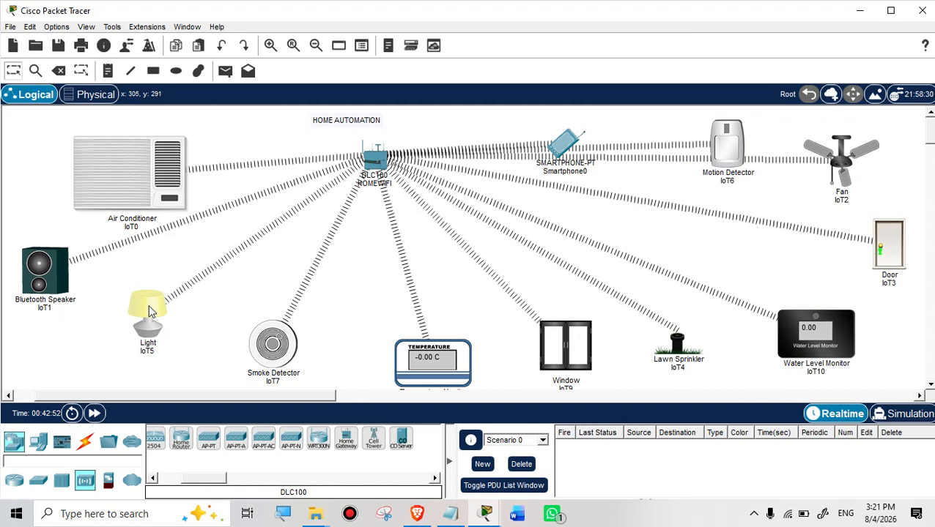
{"action": "left_click", "coordinate": [149, 312]}
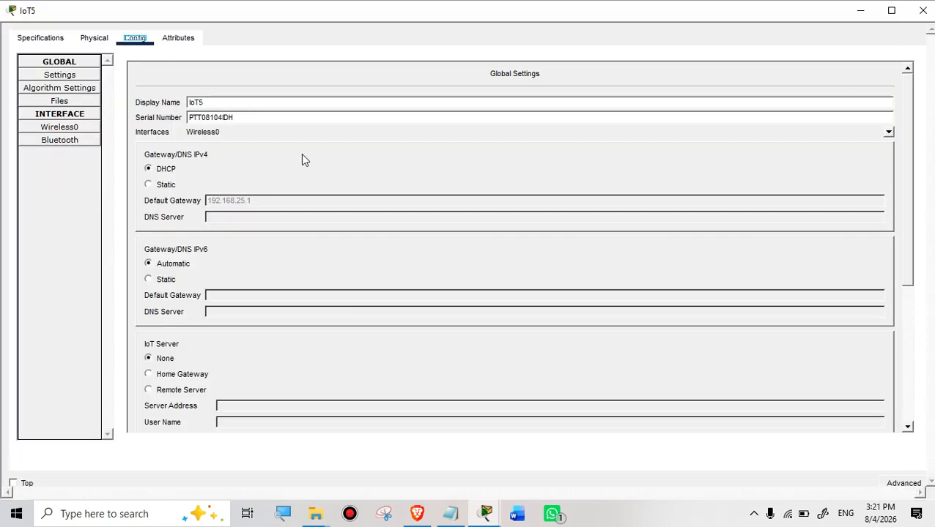
Step: Check IoT5's Wireless0 link to the HomeGateway network and set its IoT Server to Home Gateway
{"action": "left_click", "coordinate": [67, 128]}
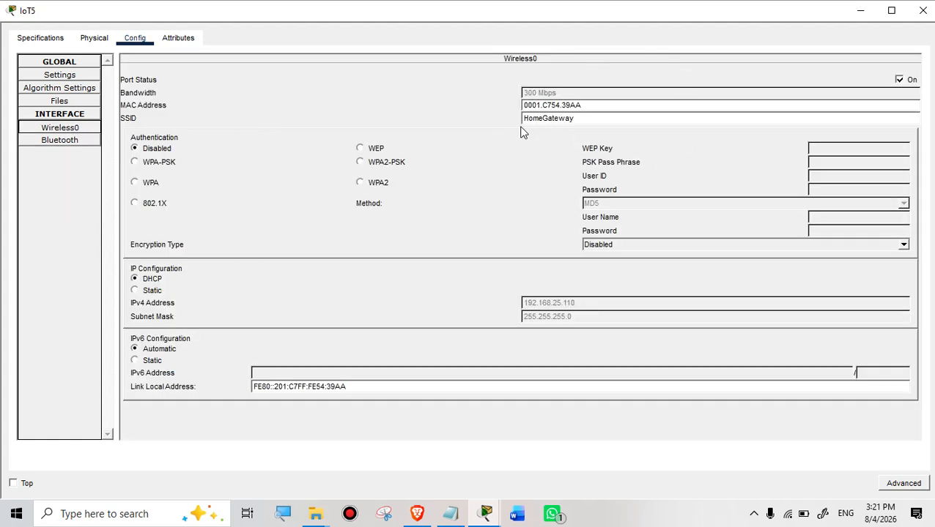
{"action": "left_click_drag", "start_coordinate": [582, 119], "coordinate": [482, 122]}
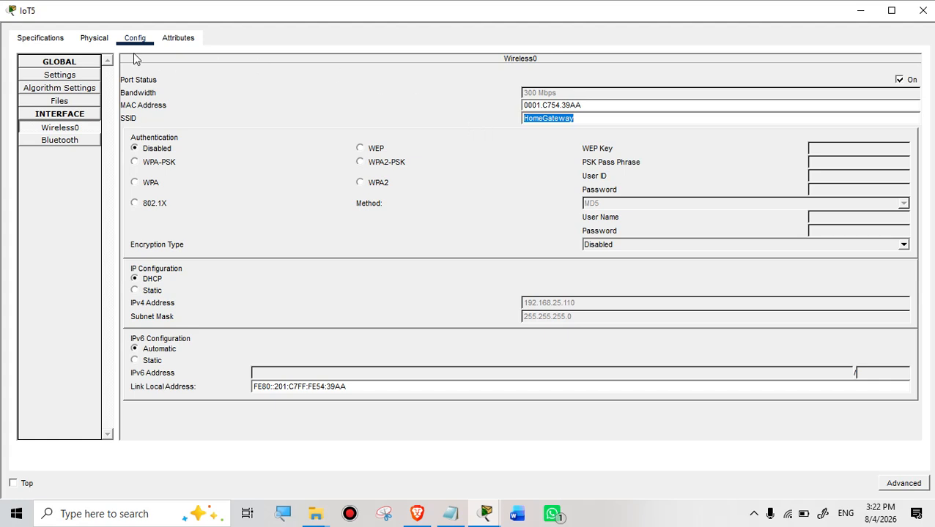
{"action": "left_click", "coordinate": [73, 132]}
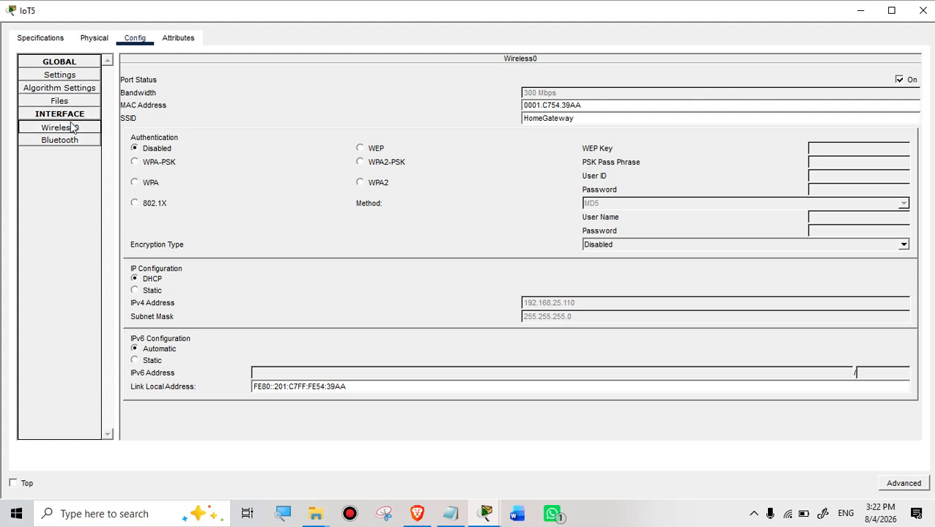
{"action": "left_click", "coordinate": [91, 44]}
{"action": "left_click", "coordinate": [144, 42]}
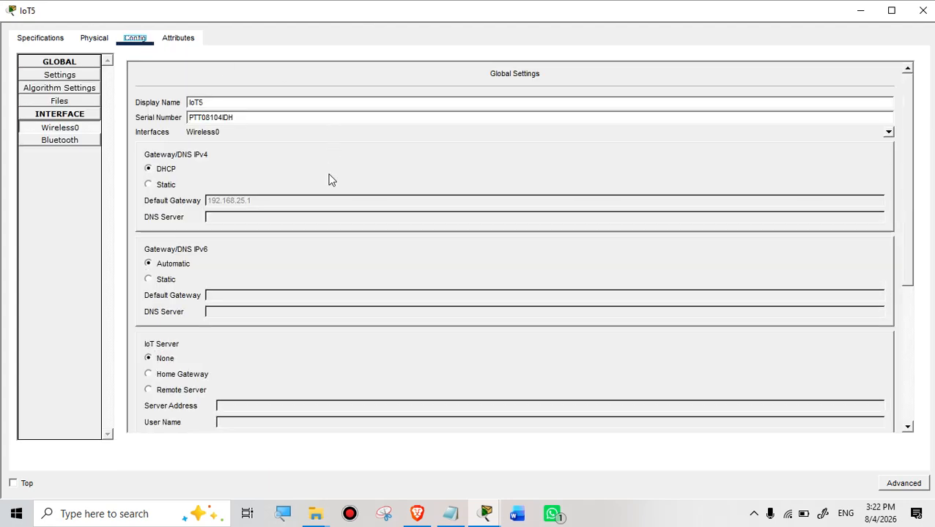
{"action": "scroll", "coordinate": [330, 204], "scroll_direction": "down", "scroll_amount": 5}
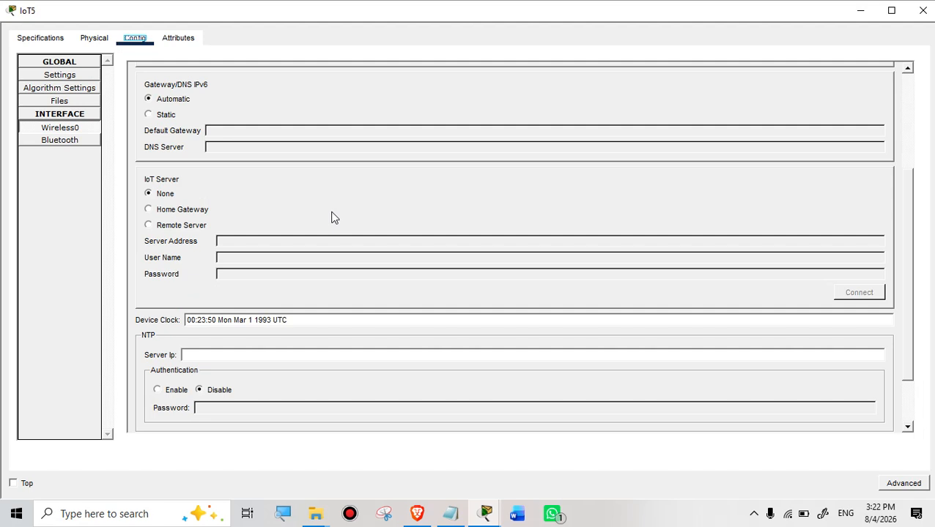
{"action": "scroll", "coordinate": [330, 217], "scroll_direction": "down", "scroll_amount": 3}
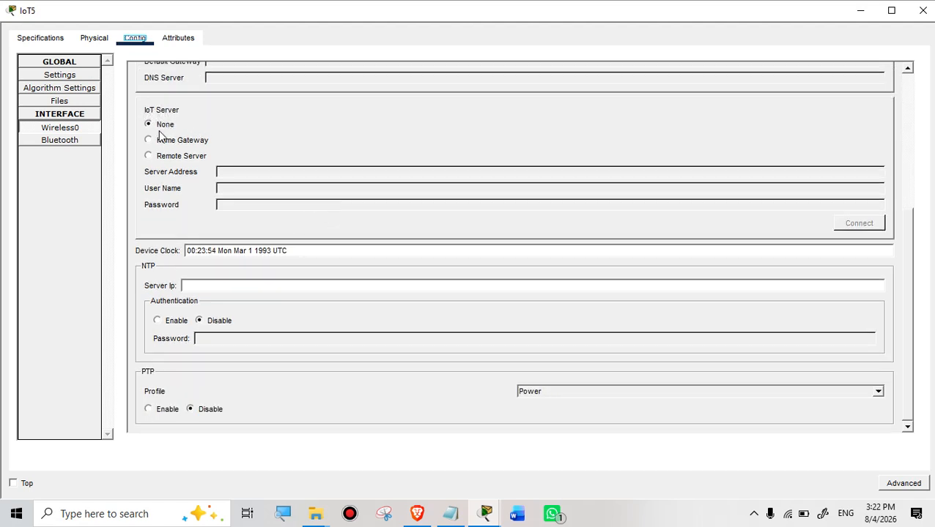
{"action": "left_click", "coordinate": [148, 143]}
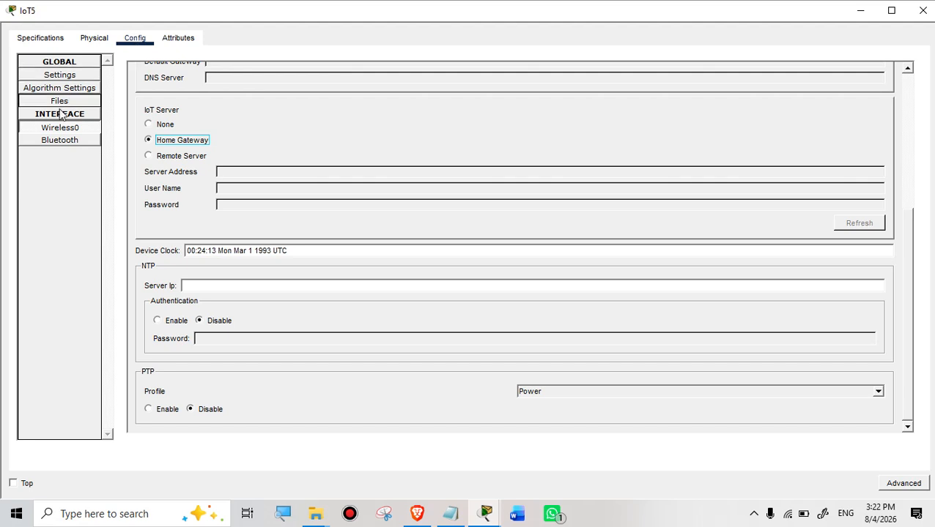
Step: Recheck IoT5's Wireless0 and Physical views, then close the light's settings window
{"action": "left_click", "coordinate": [51, 130]}
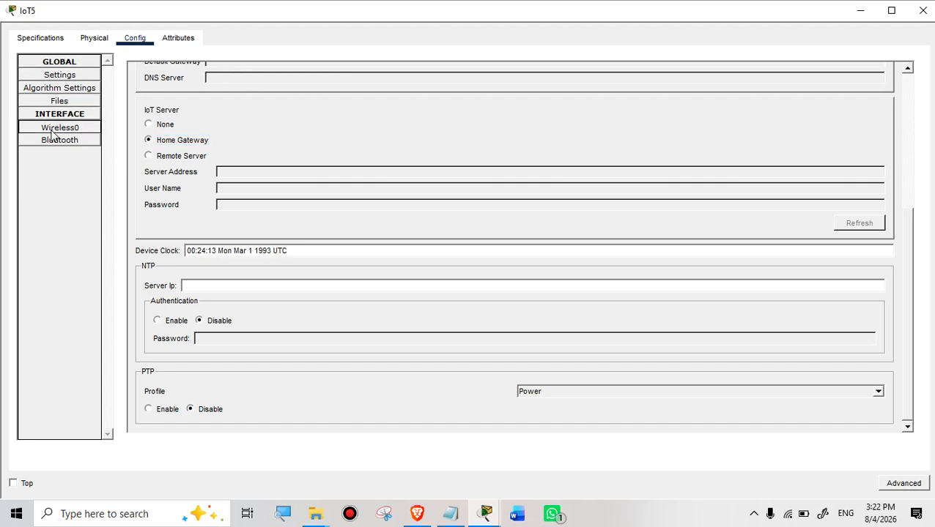
{"action": "left_click", "coordinate": [126, 44]}
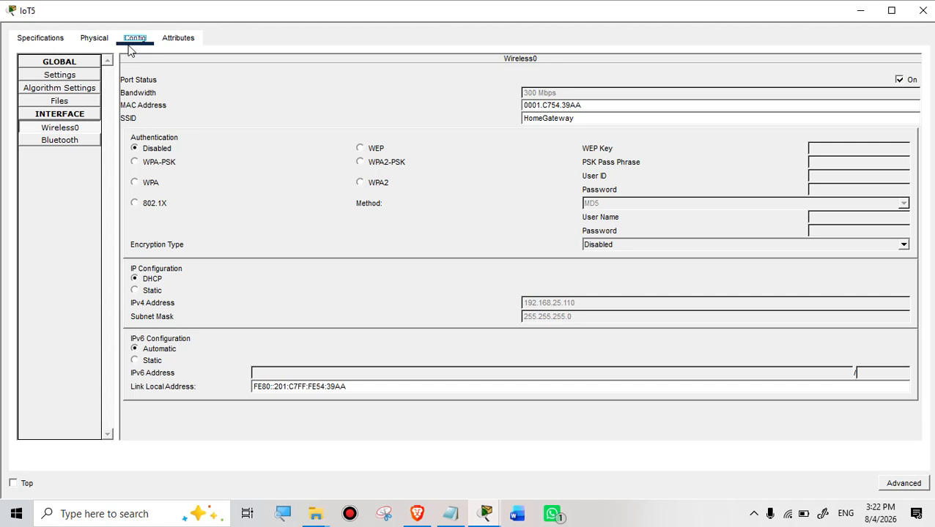
{"action": "left_click", "coordinate": [102, 44]}
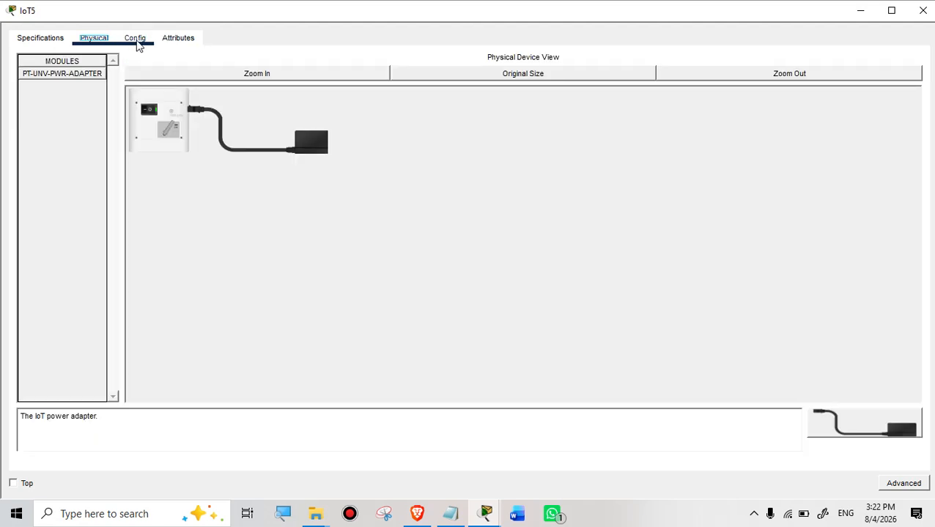
{"action": "left_click", "coordinate": [136, 40]}
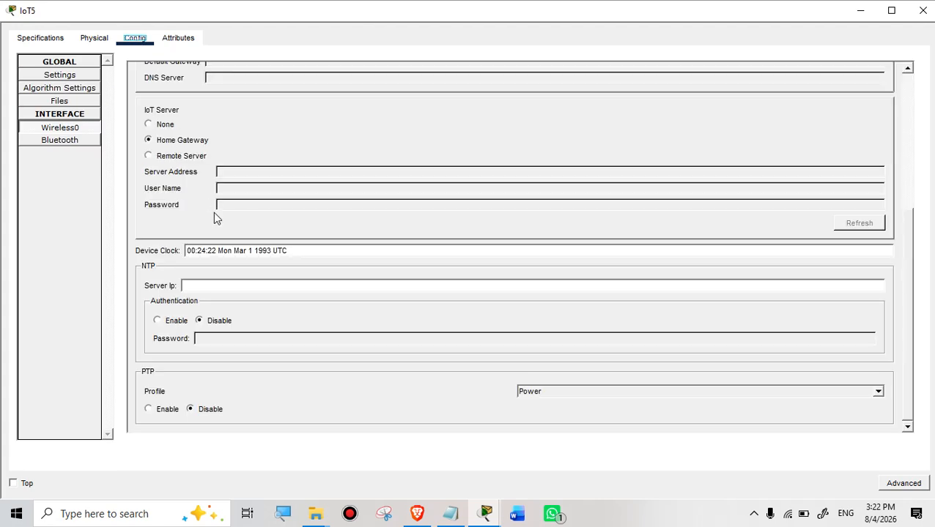
{"action": "scroll", "coordinate": [213, 211], "scroll_direction": "up", "scroll_amount": 3}
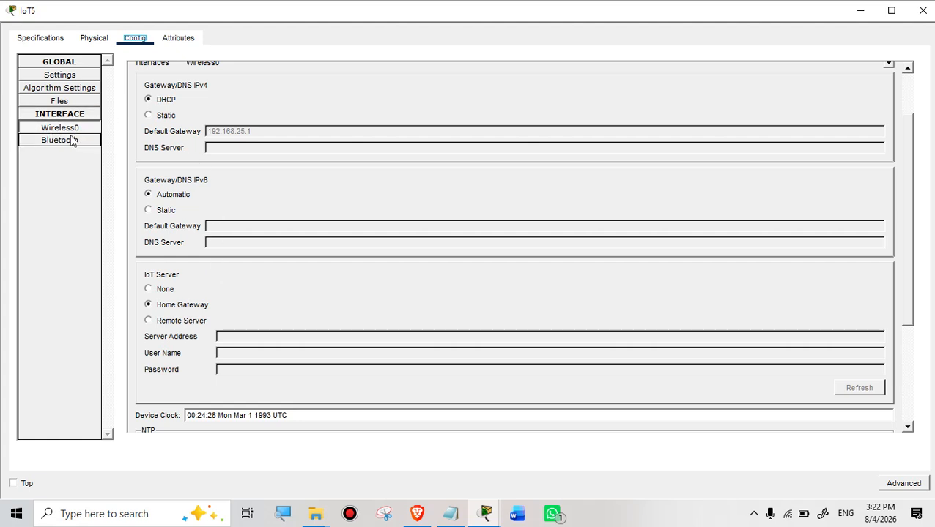
{"action": "scroll", "coordinate": [266, 268], "scroll_direction": "up", "scroll_amount": 2}
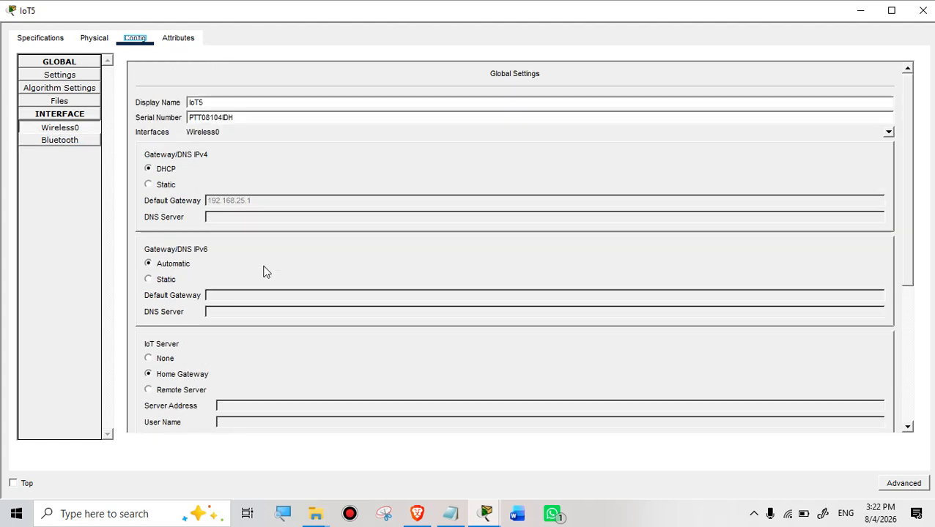
{"action": "scroll", "coordinate": [369, 229], "scroll_direction": "down", "scroll_amount": 3}
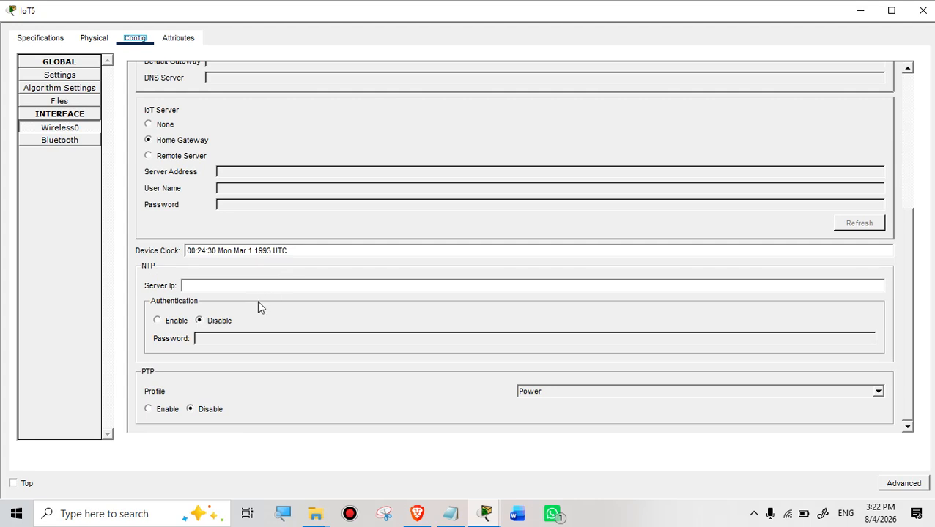
{"action": "scroll", "coordinate": [257, 301], "scroll_direction": "up", "scroll_amount": 2}
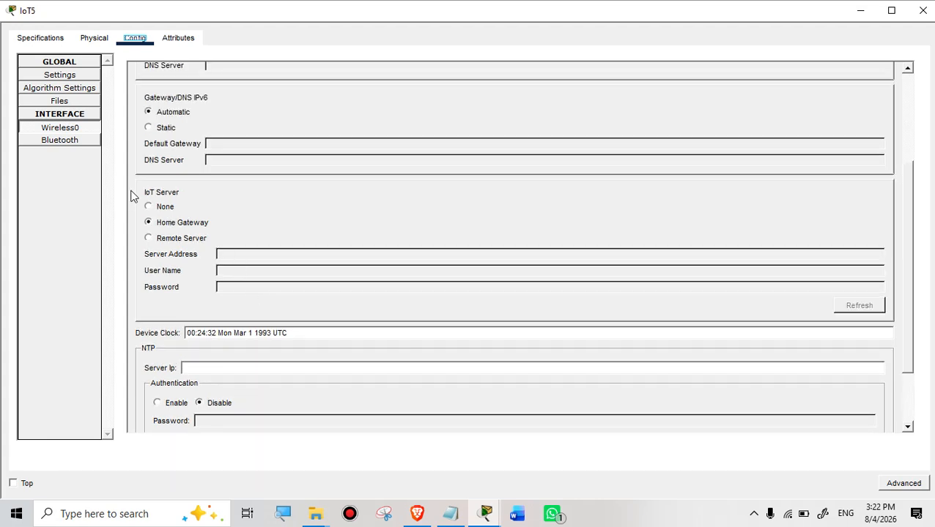
{"action": "left_click", "coordinate": [922, 11]}
Step: In Smartphone0's IoT Monitor, dim the IoT5 light, switch it fully On, then close the phone
{"action": "left_click", "coordinate": [565, 145]}
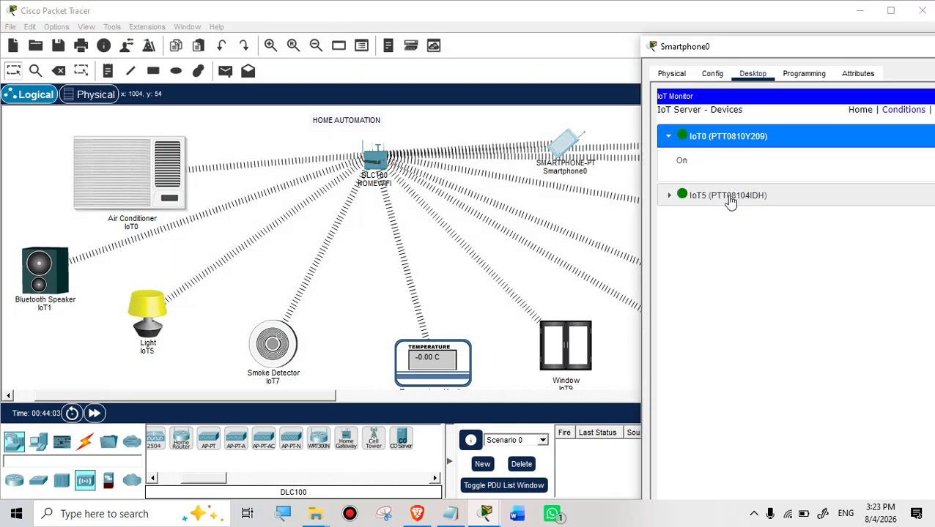
{"action": "left_click_drag", "start_coordinate": [730, 46], "coordinate": [562, 31]}
{"action": "left_click", "coordinate": [501, 182]}
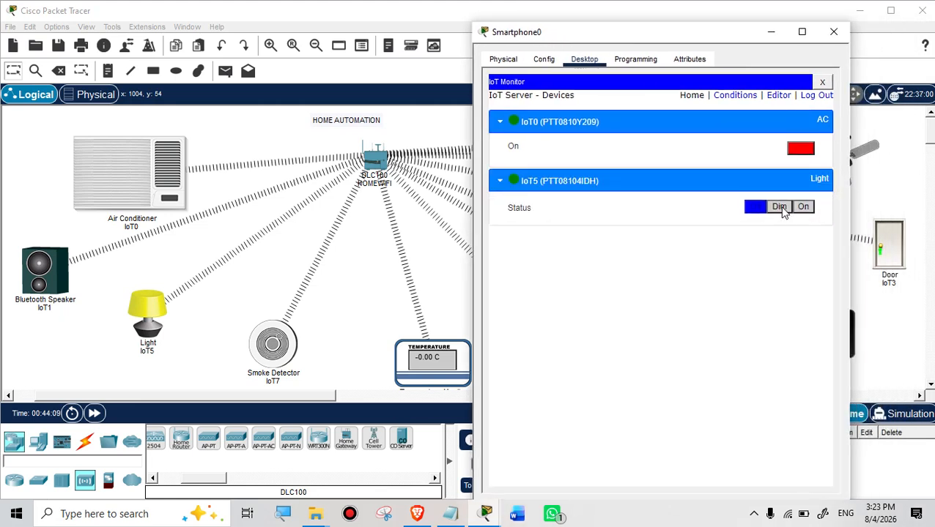
{"action": "left_click", "coordinate": [783, 210]}
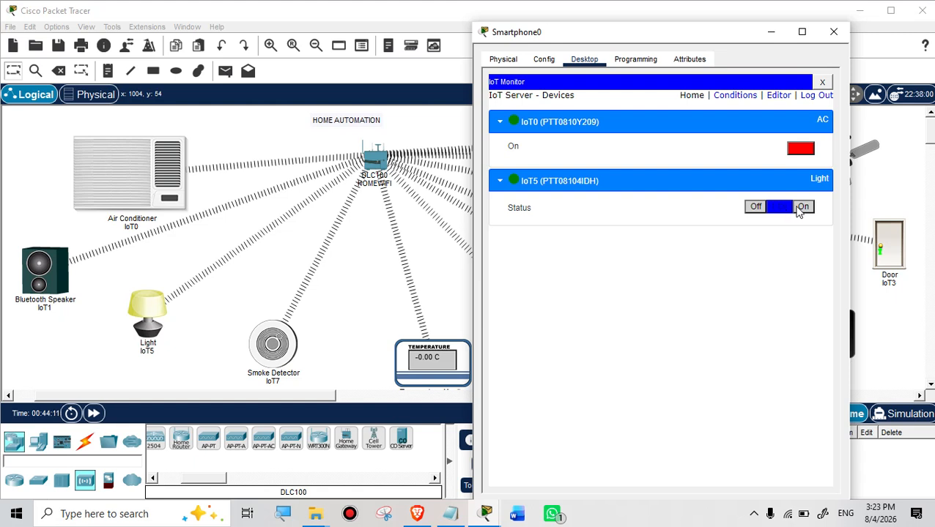
{"action": "left_click", "coordinate": [804, 208]}
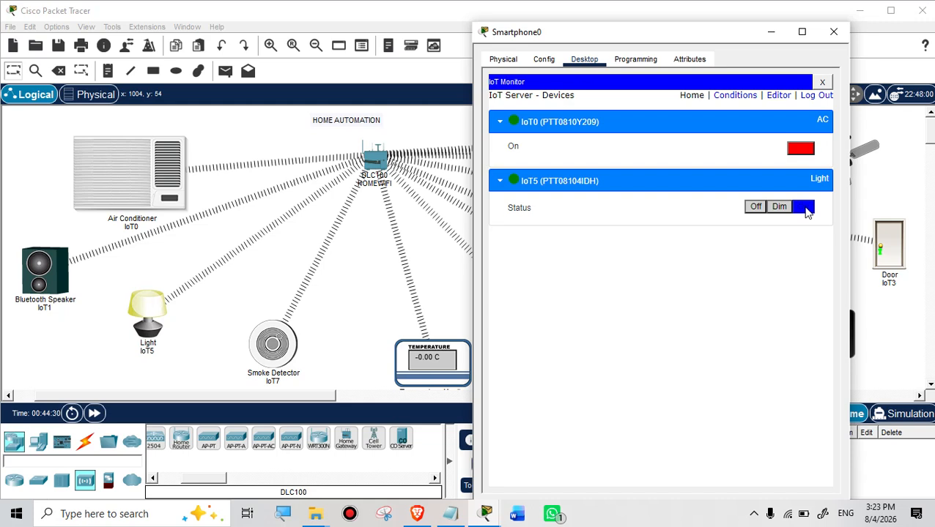
{"action": "left_click", "coordinate": [833, 31]}
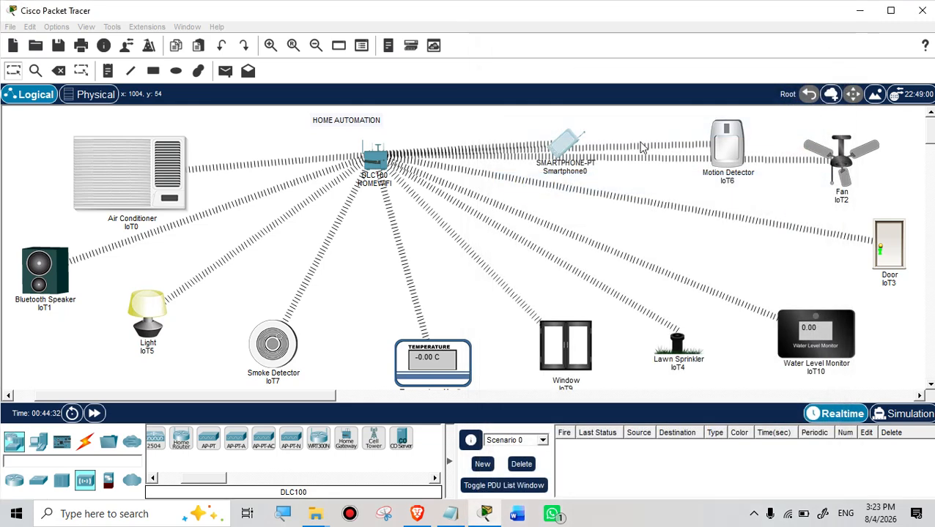
Step: Set the IoT7 smoke detector's IoT Server to Home Gateway and close its settings
{"action": "left_click", "coordinate": [285, 345]}
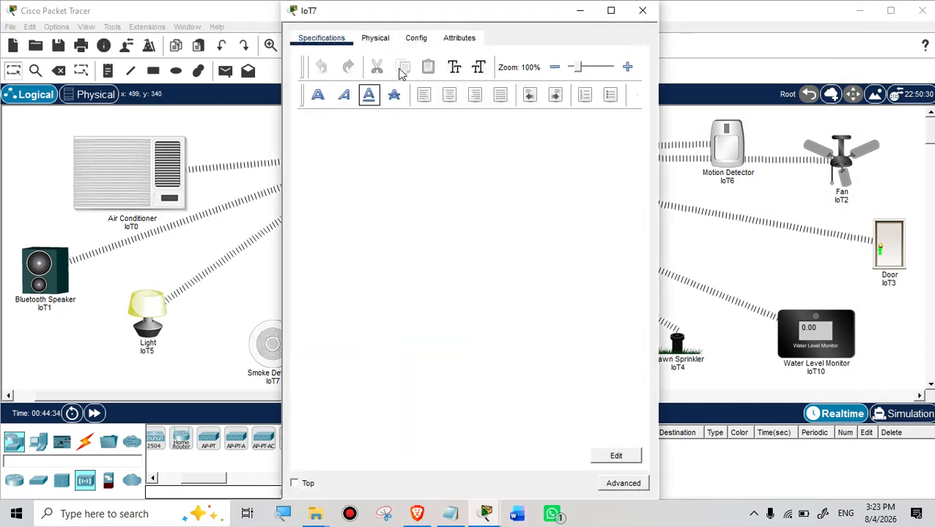
{"action": "left_click", "coordinate": [415, 38]}
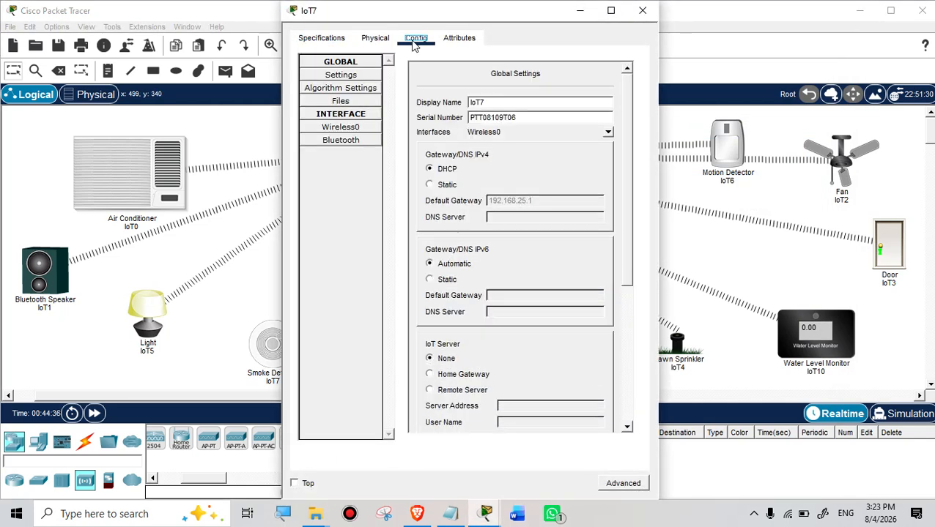
{"action": "scroll", "coordinate": [487, 278], "scroll_direction": "down", "scroll_amount": 1}
{"action": "scroll", "coordinate": [487, 278], "scroll_direction": "down", "scroll_amount": 1}
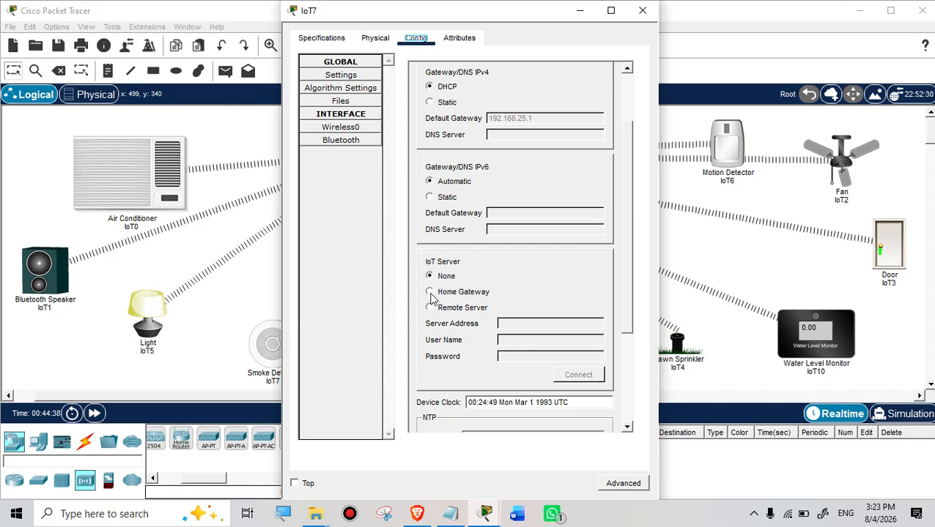
{"action": "left_click", "coordinate": [430, 291]}
{"action": "left_click", "coordinate": [642, 10]}
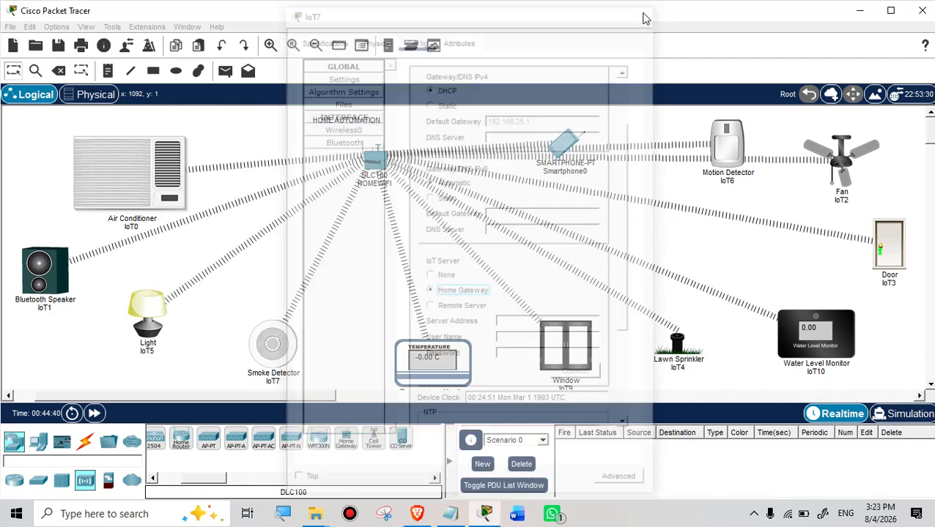
Step: Launch IoT Monitor on Smartphone0 and expand IoT7 to show its Level 0 reading
{"action": "left_click", "coordinate": [561, 149]}
{"action": "scroll", "coordinate": [573, 267], "scroll_direction": "down", "scroll_amount": 2}
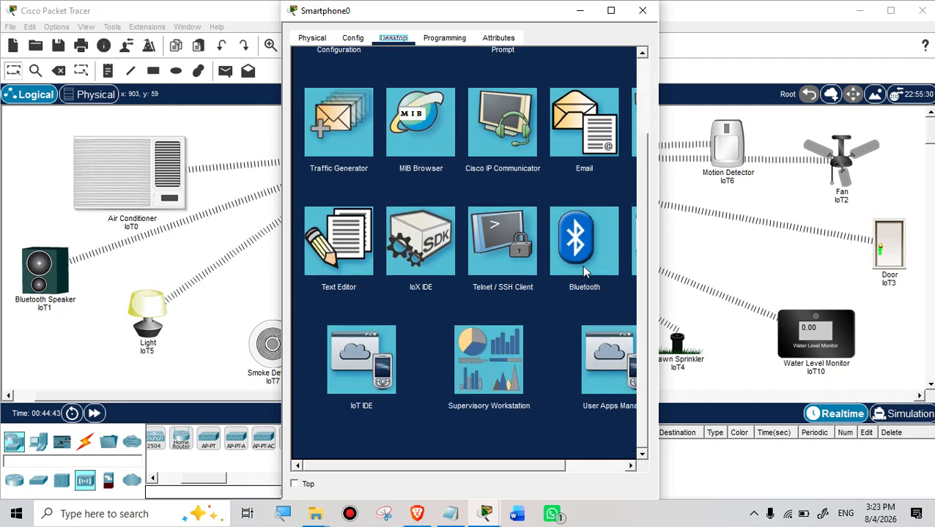
{"action": "scroll", "coordinate": [508, 175], "scroll_direction": "up", "scroll_amount": 2}
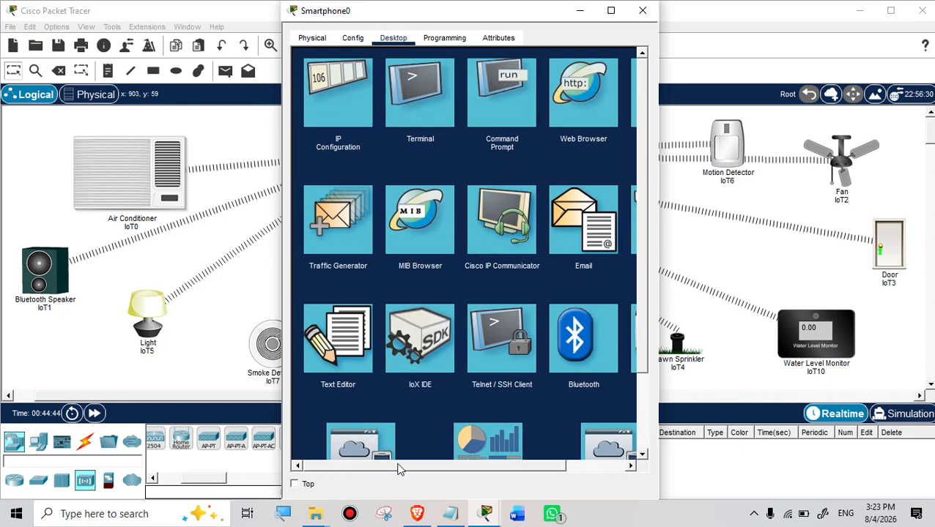
{"action": "left_click_drag", "start_coordinate": [399, 469], "coordinate": [512, 463]}
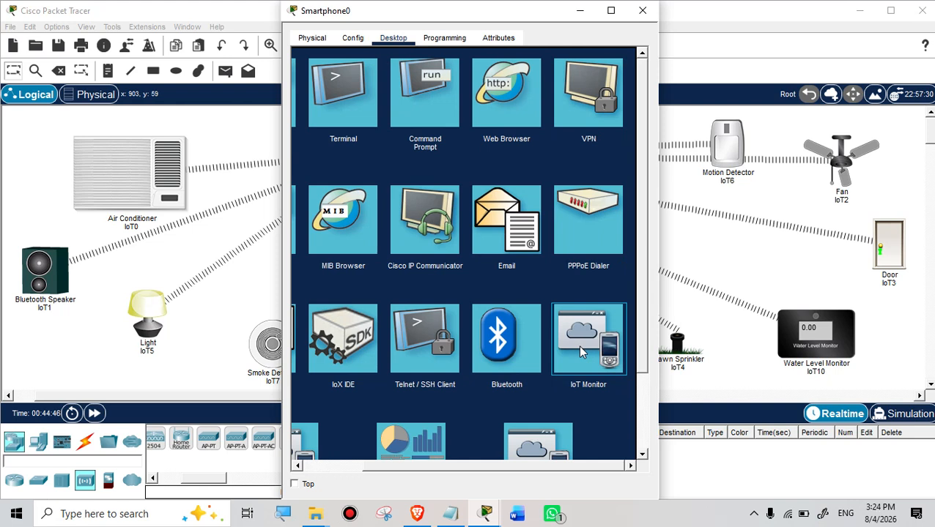
{"action": "left_click", "coordinate": [578, 347]}
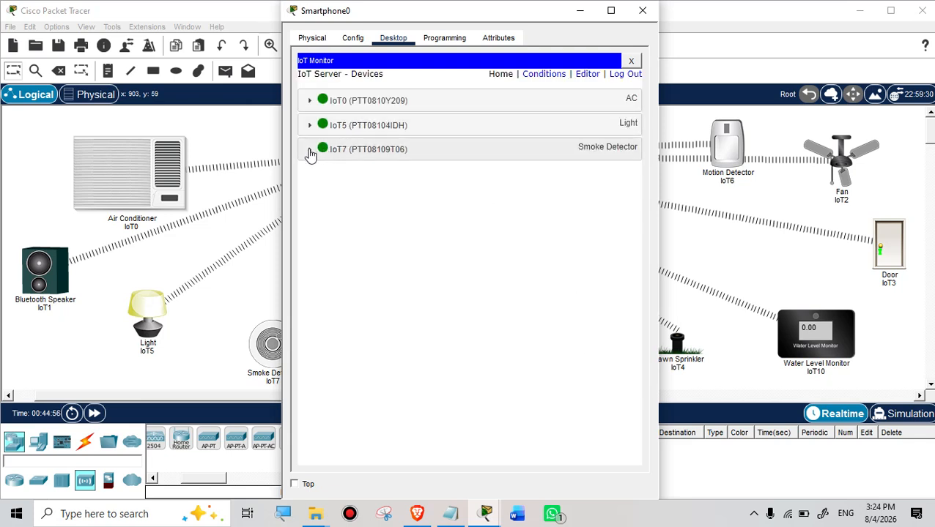
{"action": "left_click", "coordinate": [308, 152]}
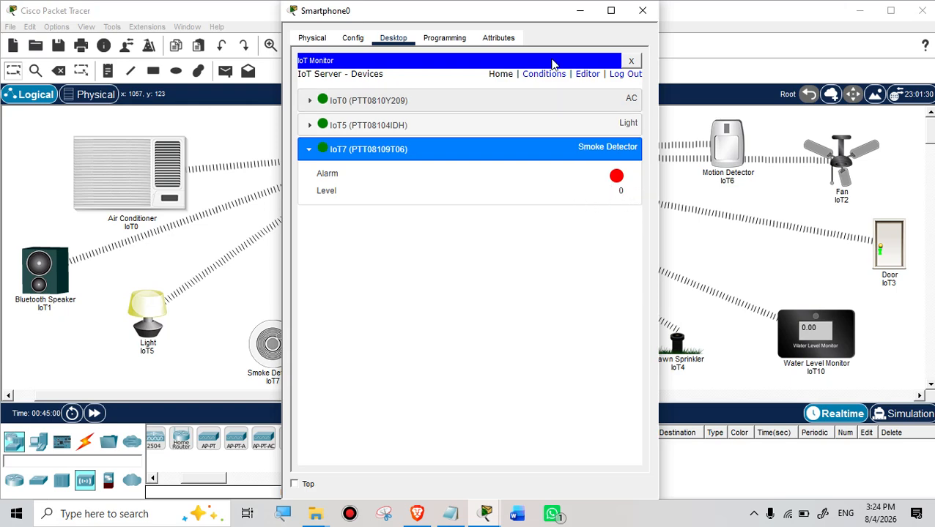
{"action": "left_click", "coordinate": [293, 11]}
{"action": "left_click", "coordinate": [299, 16]}
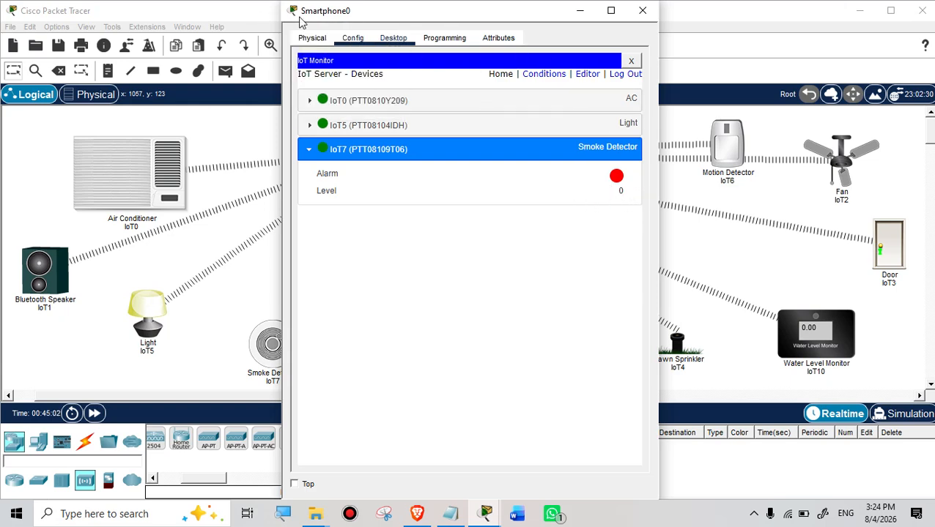
{"action": "left_click_drag", "start_coordinate": [303, 18], "coordinate": [556, 95]}
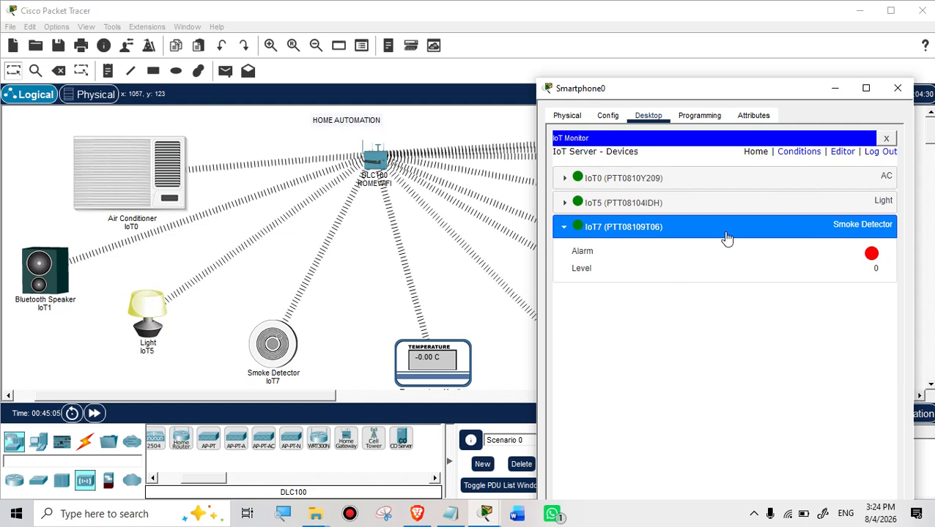
{"action": "left_click", "coordinate": [431, 368]}
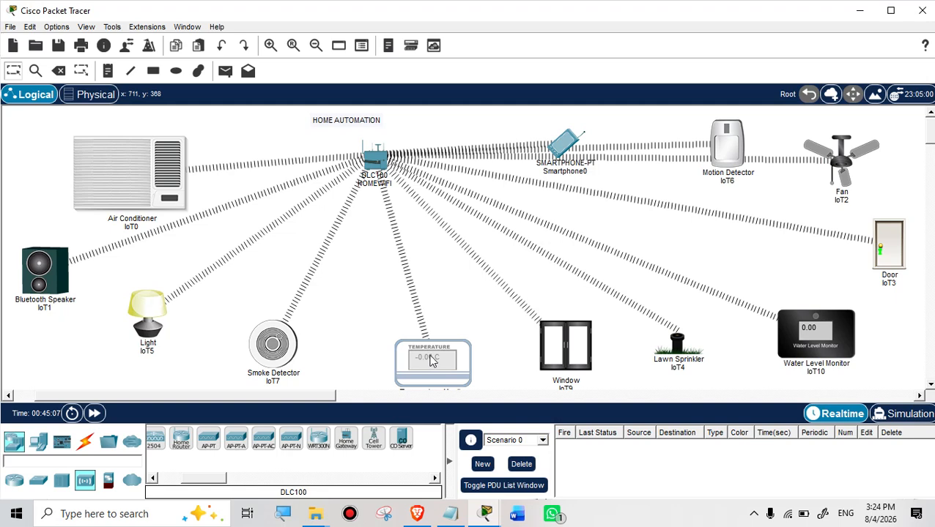
Step: Set the IoT8 temperature monitor's IoT Server to Home Gateway and close its settings
{"action": "left_click", "coordinate": [432, 359]}
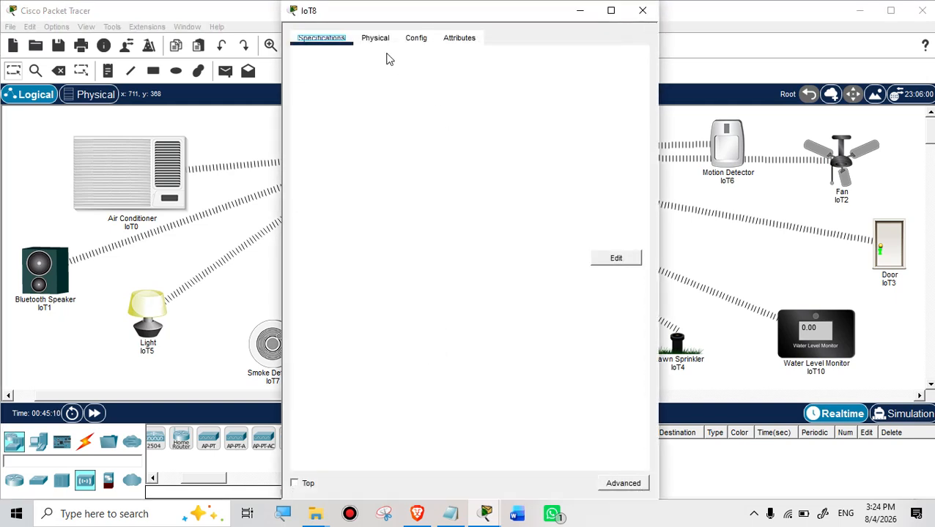
{"action": "left_click", "coordinate": [414, 41]}
{"action": "scroll", "coordinate": [446, 289], "scroll_direction": "down", "scroll_amount": 2}
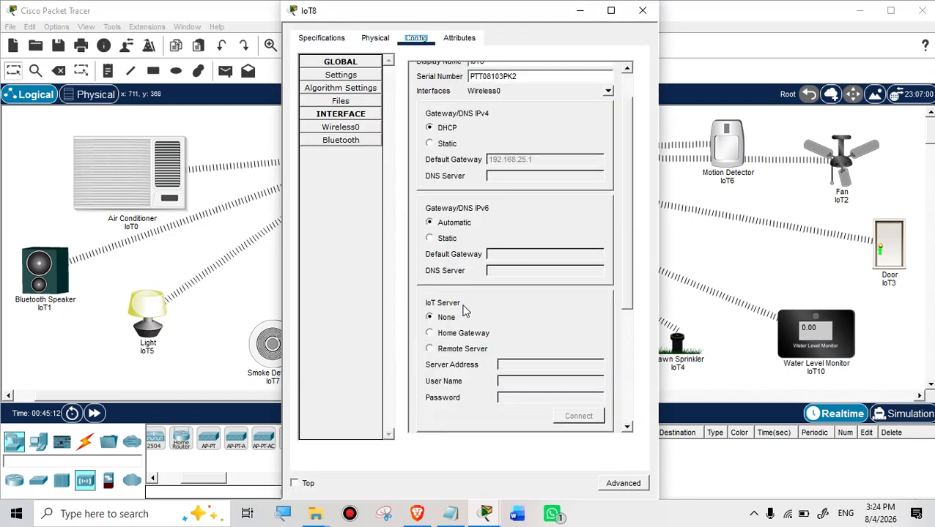
{"action": "left_click", "coordinate": [430, 292]}
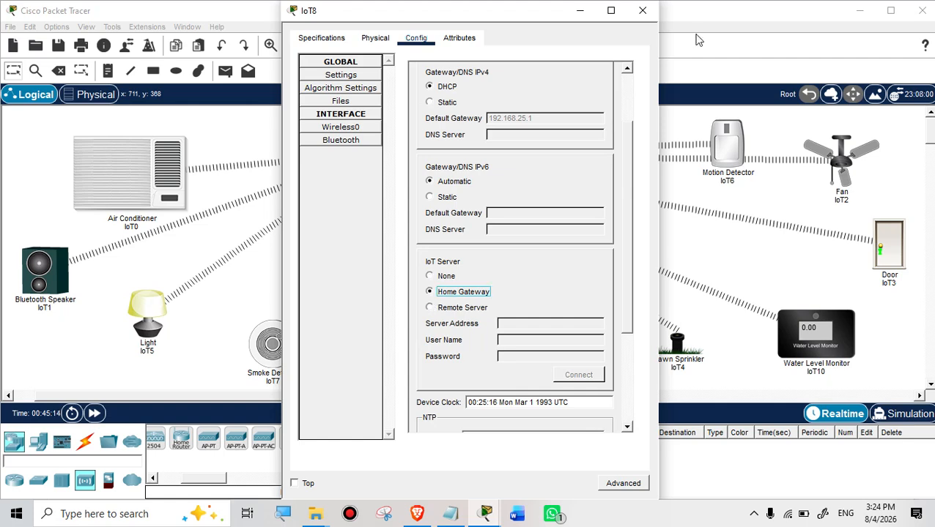
{"action": "left_click", "coordinate": [643, 12]}
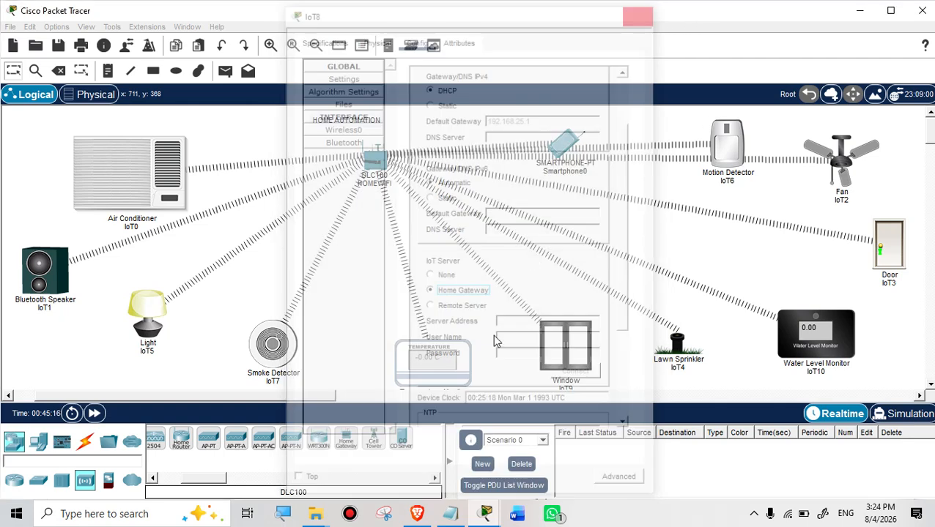
Step: Collapse IoT7 in the phone's IoT Monitor, briefly open the PPPoE Dialer, then close Smartphone0
{"action": "mouse_move", "coordinate": [490, 516]}
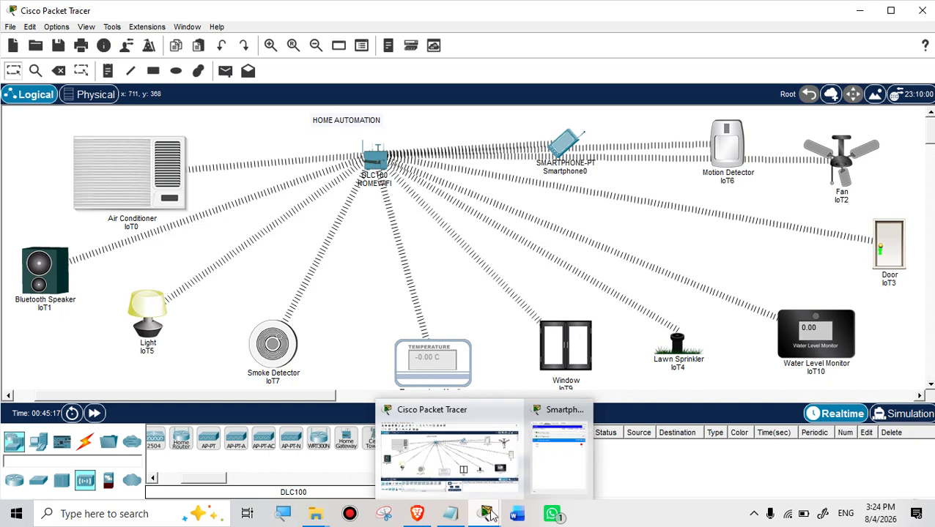
{"action": "left_click", "coordinate": [560, 471]}
{"action": "left_click", "coordinate": [570, 225]}
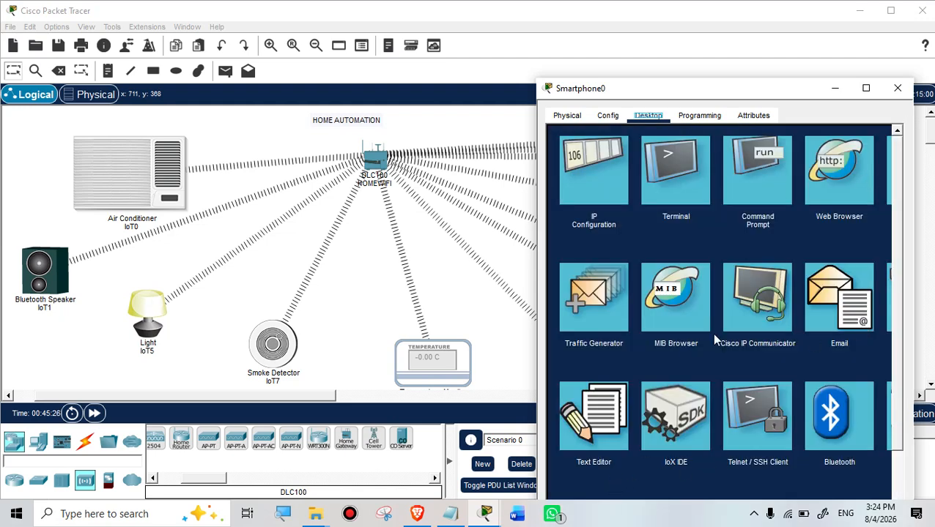
{"action": "scroll", "coordinate": [749, 330], "scroll_direction": "down", "scroll_amount": 3}
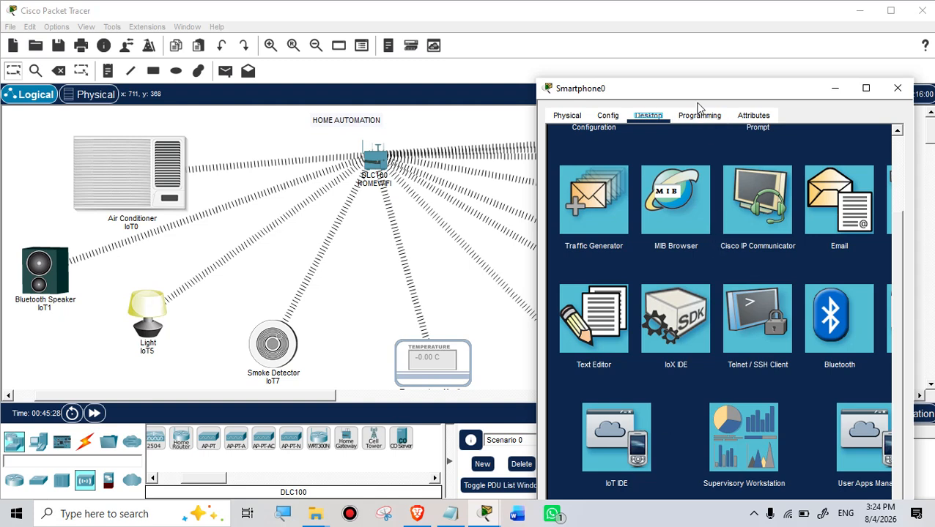
{"action": "left_click_drag", "start_coordinate": [698, 88], "coordinate": [538, 49]}
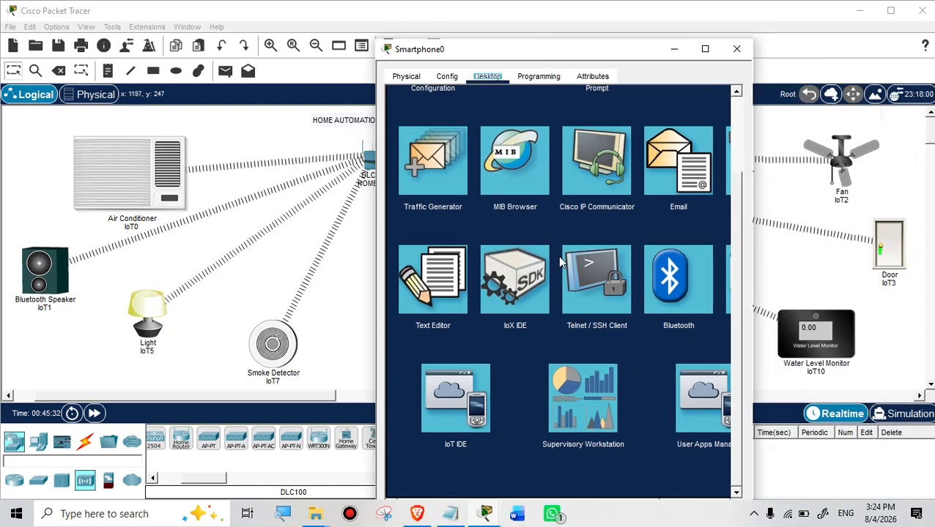
{"action": "scroll", "coordinate": [735, 272], "scroll_direction": "up", "scroll_amount": 3}
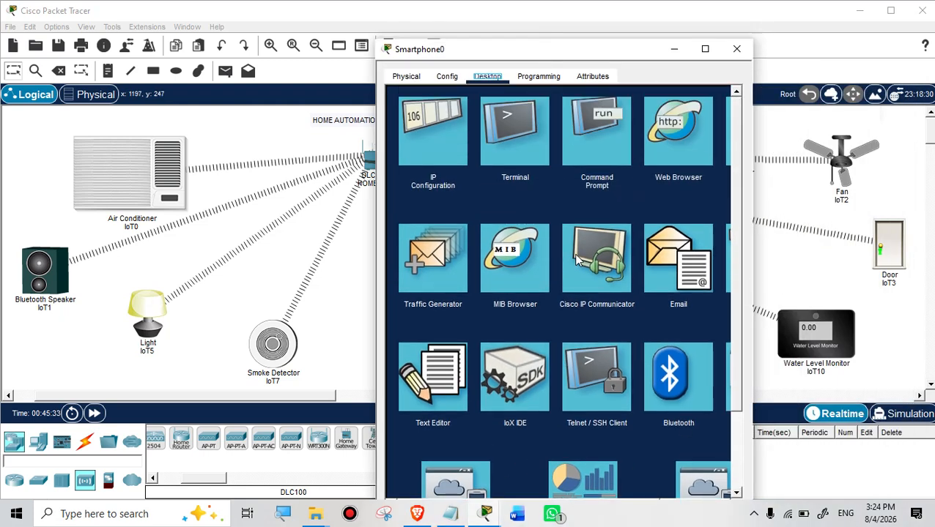
{"action": "left_click", "coordinate": [726, 260]}
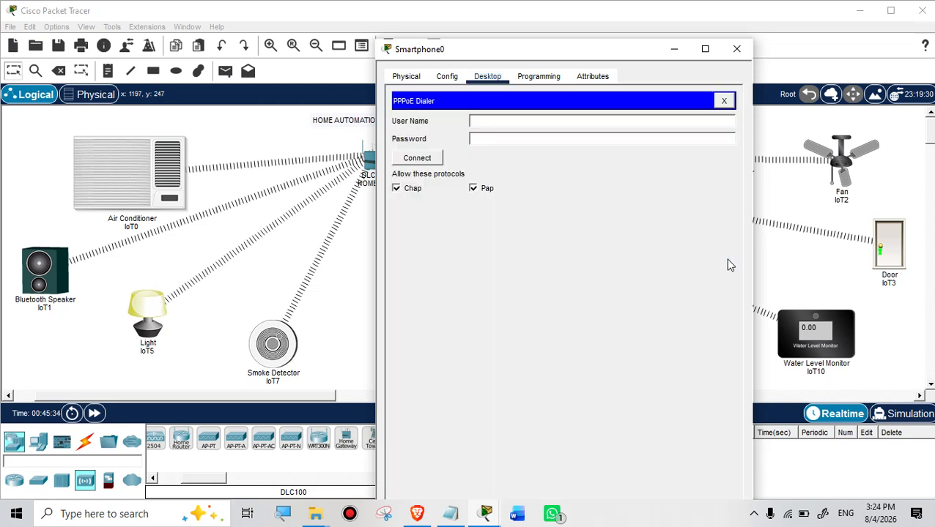
{"action": "left_click", "coordinate": [736, 48]}
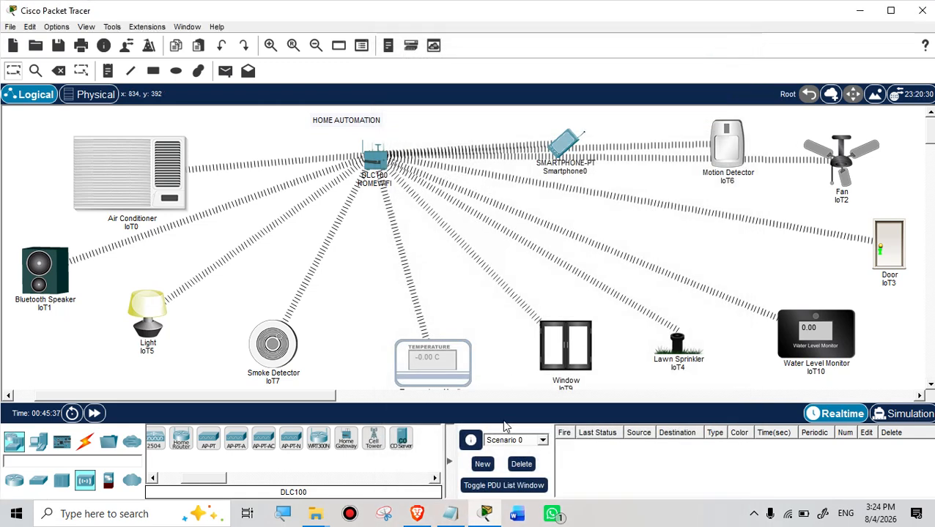
Step: Log in to Smartphone0's IoT Monitor and expand IoT8 to show its -0.0 °C reading
{"action": "left_click", "coordinate": [561, 143]}
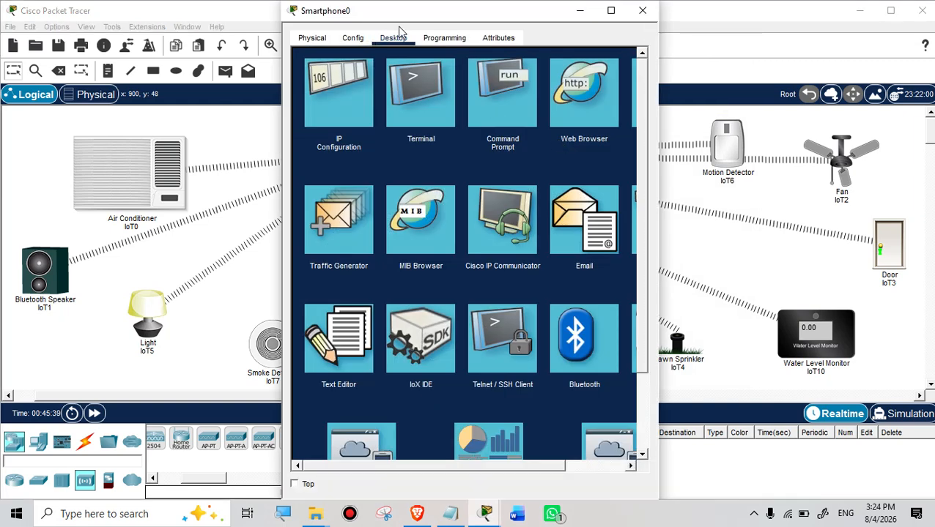
{"action": "scroll", "coordinate": [392, 341], "scroll_direction": "down", "scroll_amount": 3}
{"action": "left_click_drag", "start_coordinate": [382, 465], "coordinate": [447, 466]}
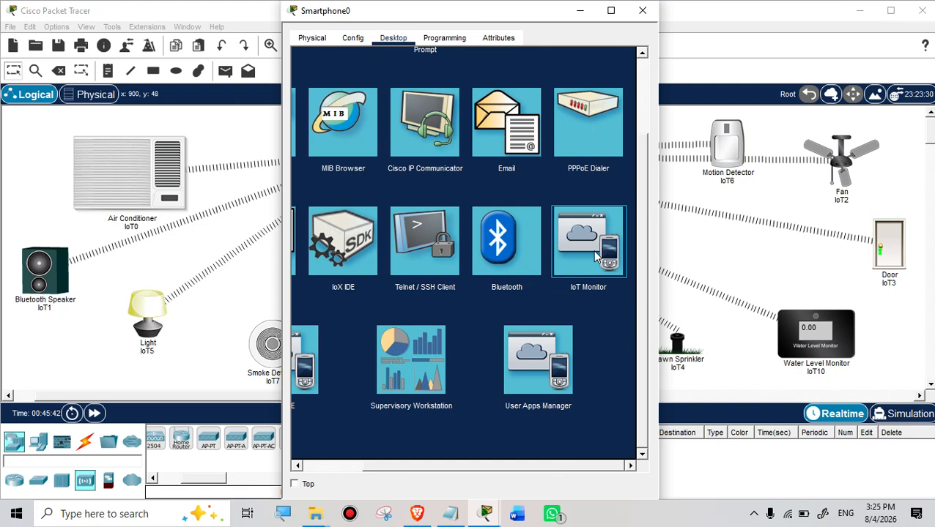
{"action": "left_click", "coordinate": [597, 255]}
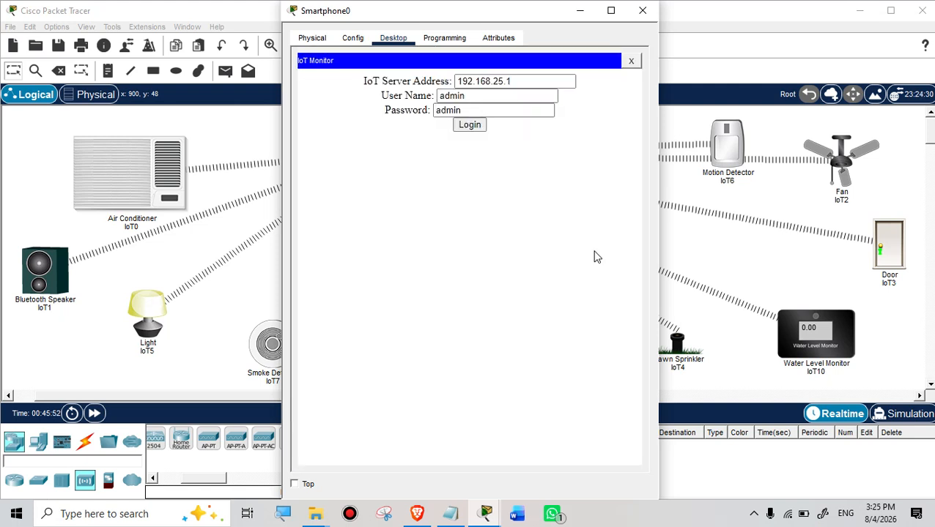
{"action": "left_click", "coordinate": [465, 127]}
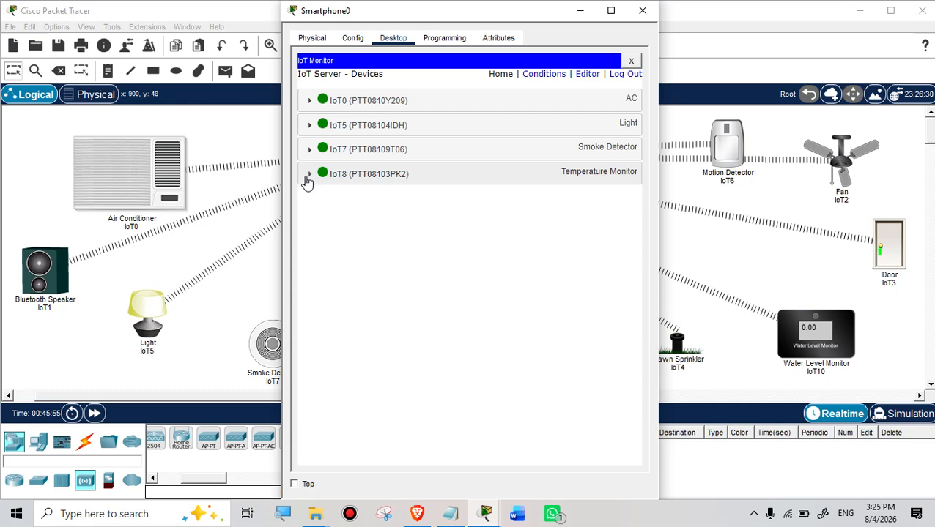
{"action": "left_click", "coordinate": [309, 175]}
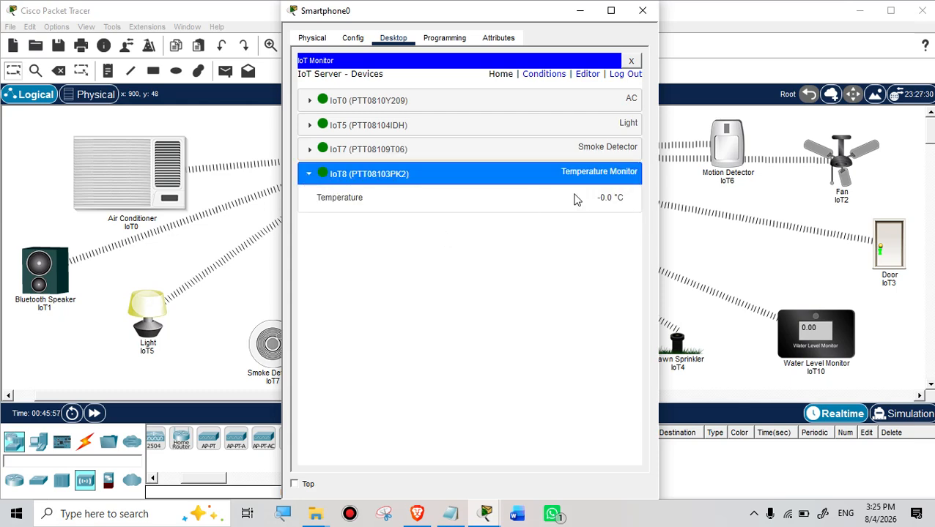
{"action": "left_click_drag", "start_coordinate": [308, 10], "coordinate": [359, 136]}
{"action": "left_click_drag", "start_coordinate": [511, 141], "coordinate": [296, 61]}
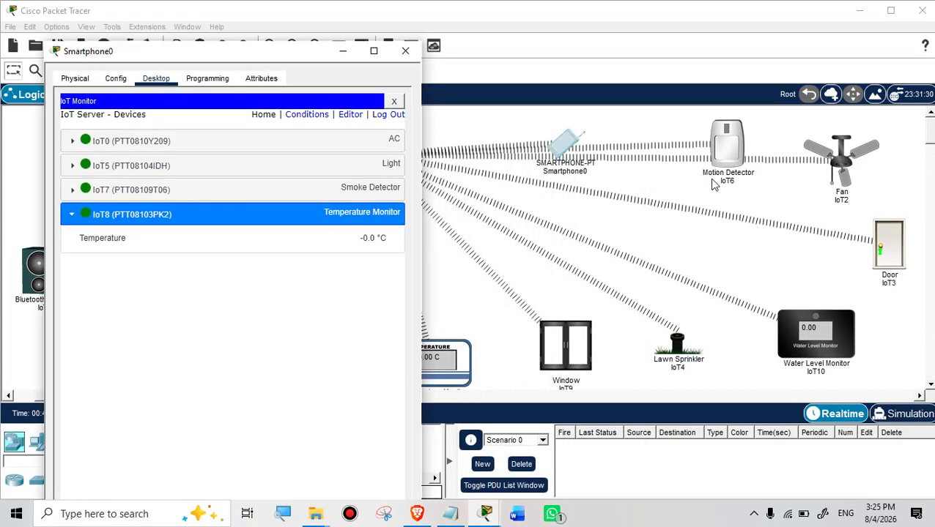
{"action": "left_click", "coordinate": [568, 352]}
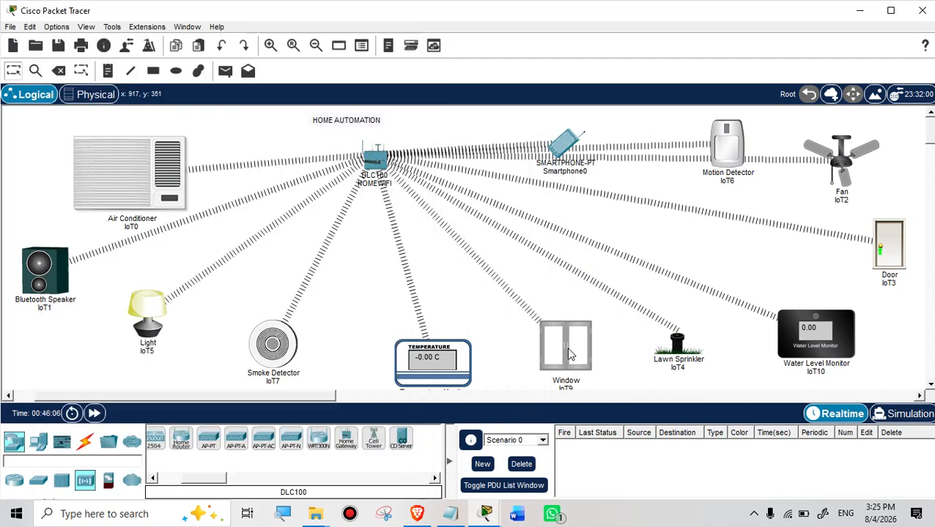
Step: Set Window IoT9's IoT Server to Home Gateway in its Config tab and close the dialog
{"action": "left_click", "coordinate": [568, 354]}
{"action": "left_click", "coordinate": [416, 42]}
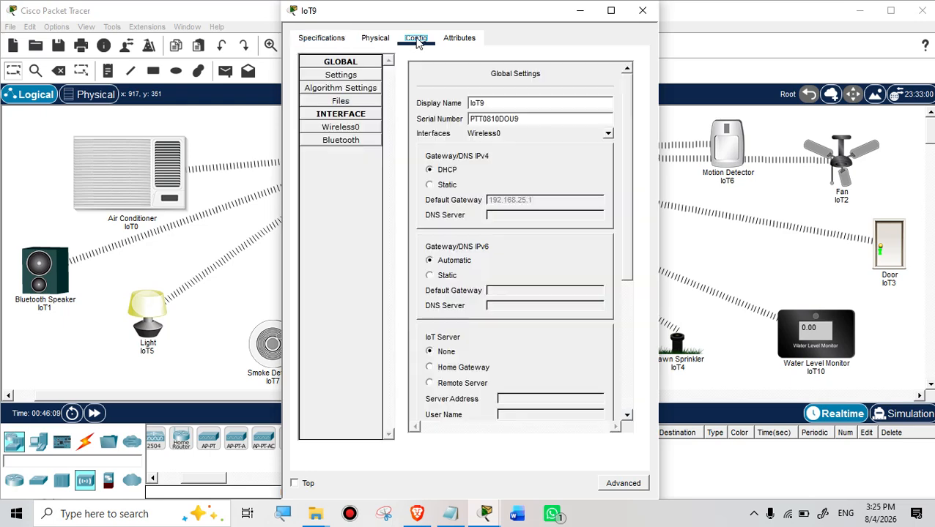
{"action": "scroll", "coordinate": [476, 252], "scroll_direction": "down", "scroll_amount": 2}
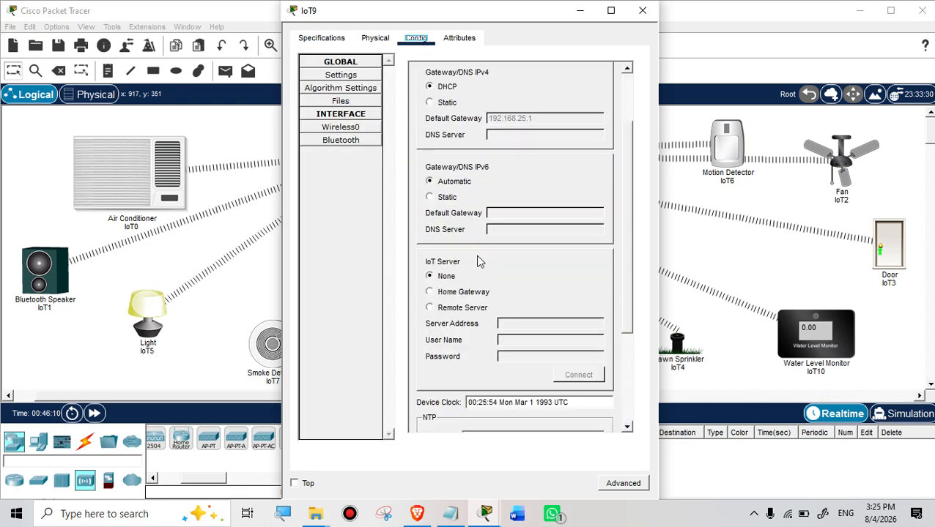
{"action": "left_click", "coordinate": [430, 291]}
{"action": "scroll", "coordinate": [622, 167], "scroll_direction": "down", "scroll_amount": 3}
{"action": "left_click", "coordinate": [642, 11]}
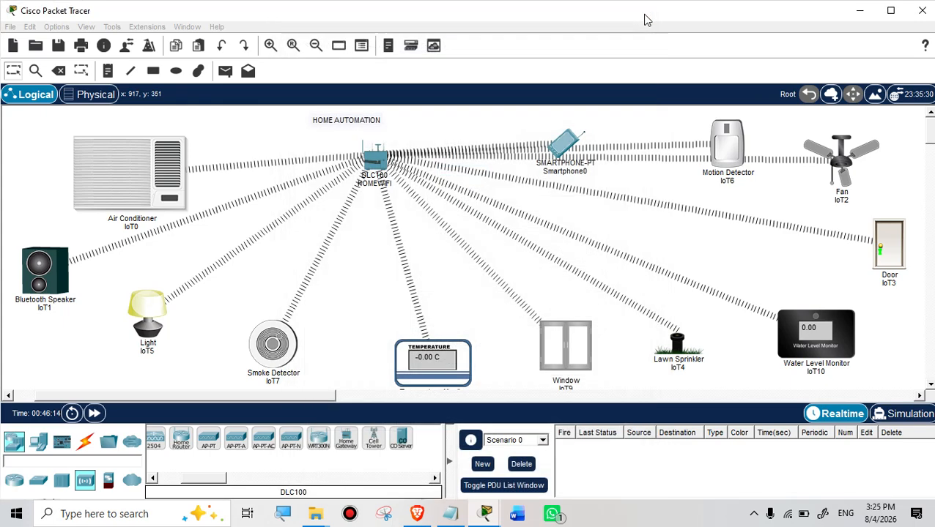
Step: Exit and relaunch IoT Monitor on Smartphone0 from the Desktop apps, then log in again
{"action": "left_click", "coordinate": [561, 147]}
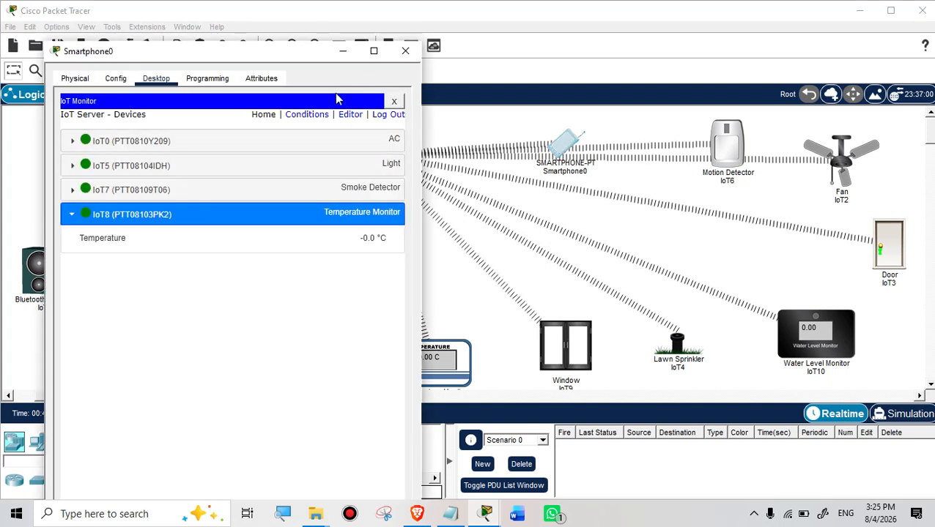
{"action": "left_click", "coordinate": [393, 102]}
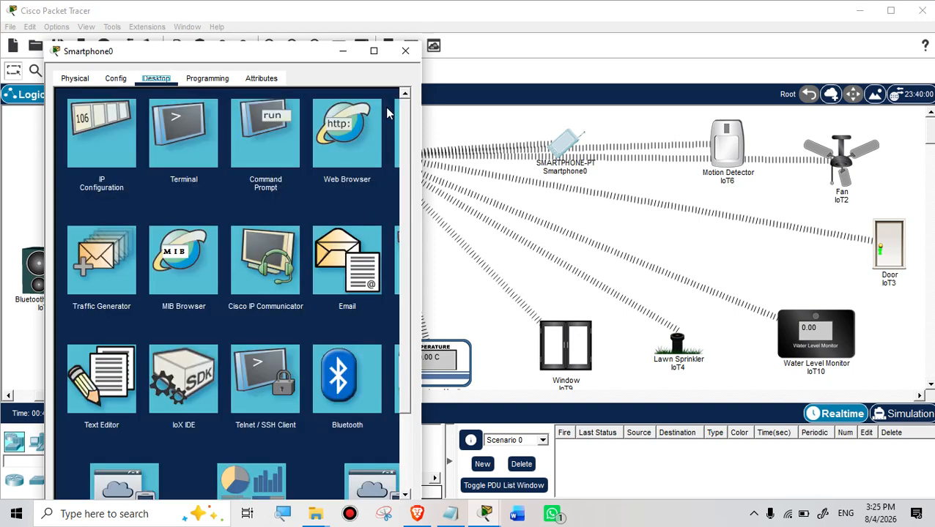
{"action": "scroll", "coordinate": [356, 314], "scroll_direction": "down", "scroll_amount": 2}
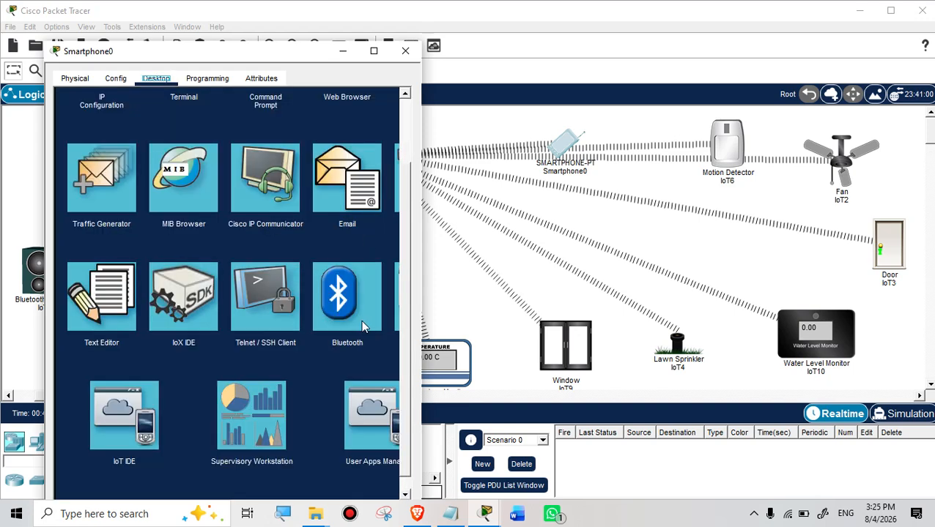
{"action": "scroll", "coordinate": [279, 389], "scroll_direction": "down", "scroll_amount": 1}
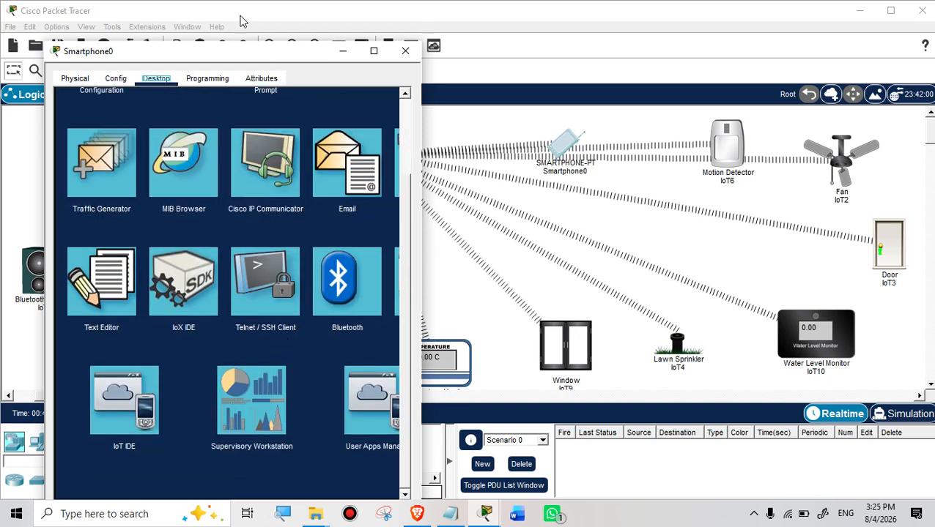
{"action": "left_click_drag", "start_coordinate": [198, 62], "coordinate": [211, 28]}
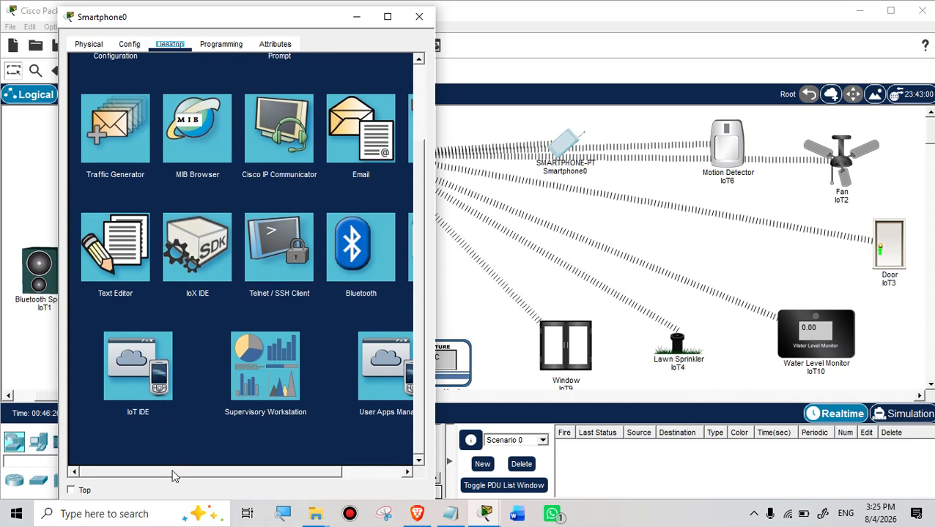
{"action": "left_click_drag", "start_coordinate": [173, 472], "coordinate": [277, 469]}
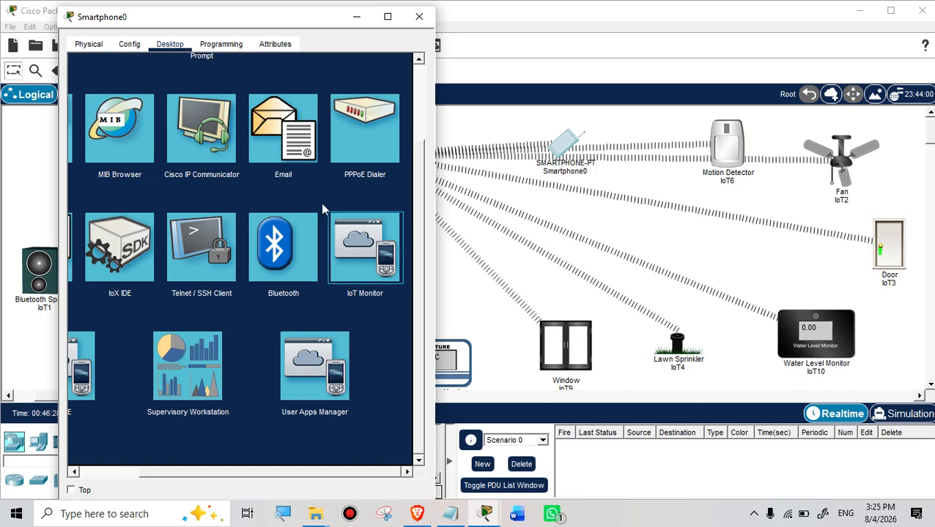
{"action": "left_click", "coordinate": [331, 221]}
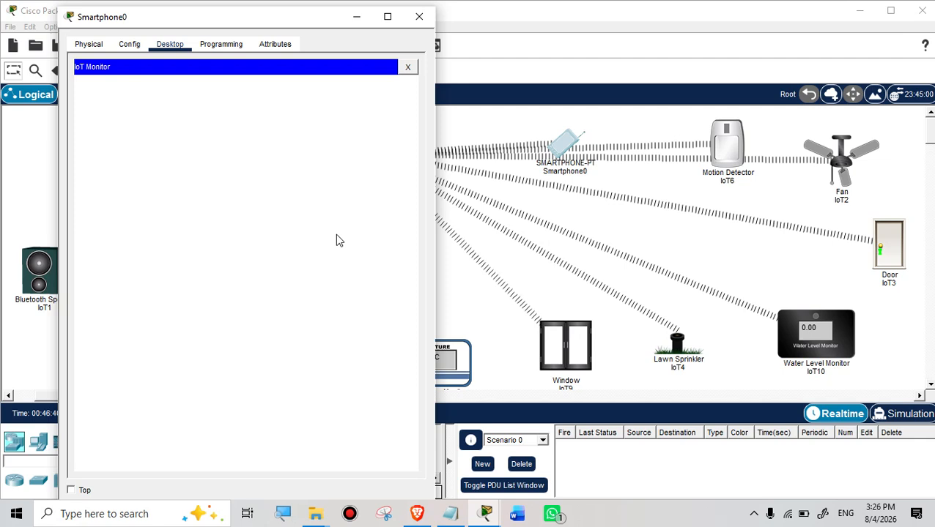
{"action": "left_click", "coordinate": [246, 132]}
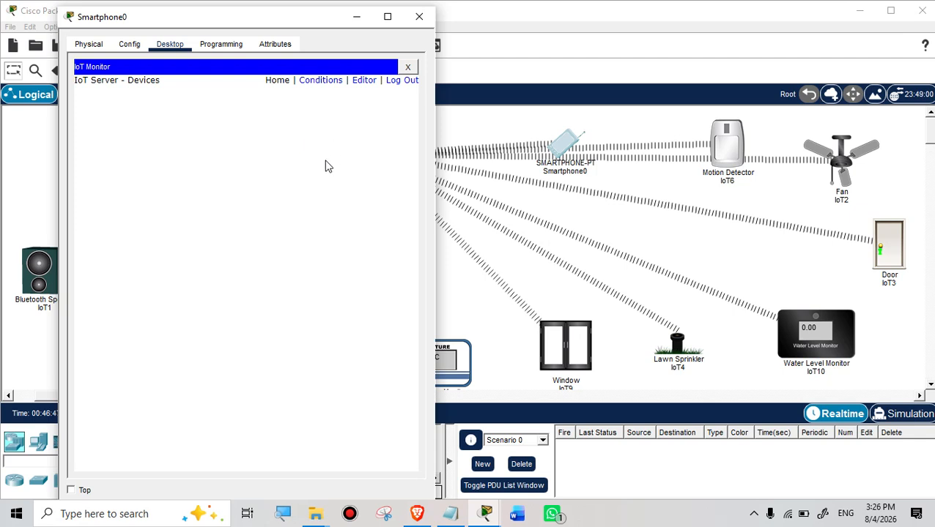
Step: Maximize the smartphone window, then restore it over the workspace
{"action": "left_click_drag", "start_coordinate": [242, 26], "coordinate": [257, 43]}
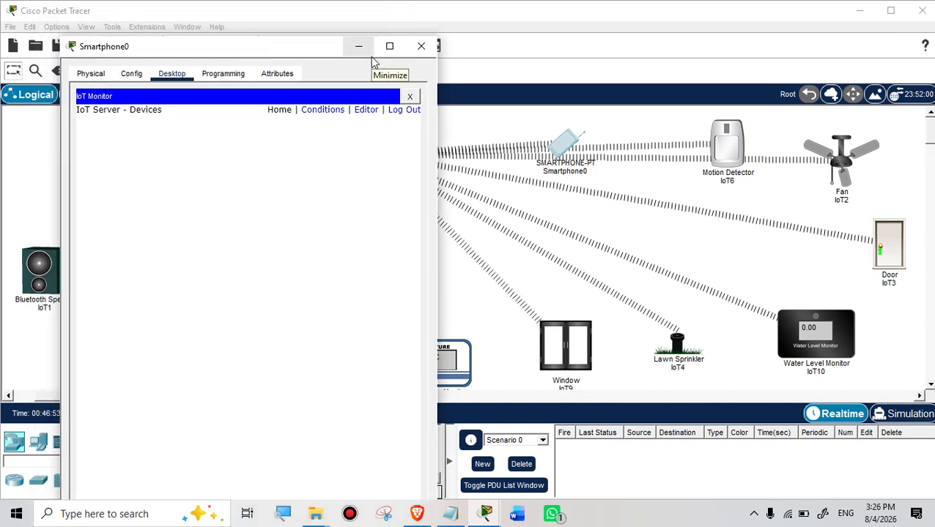
{"action": "left_click", "coordinate": [390, 47]}
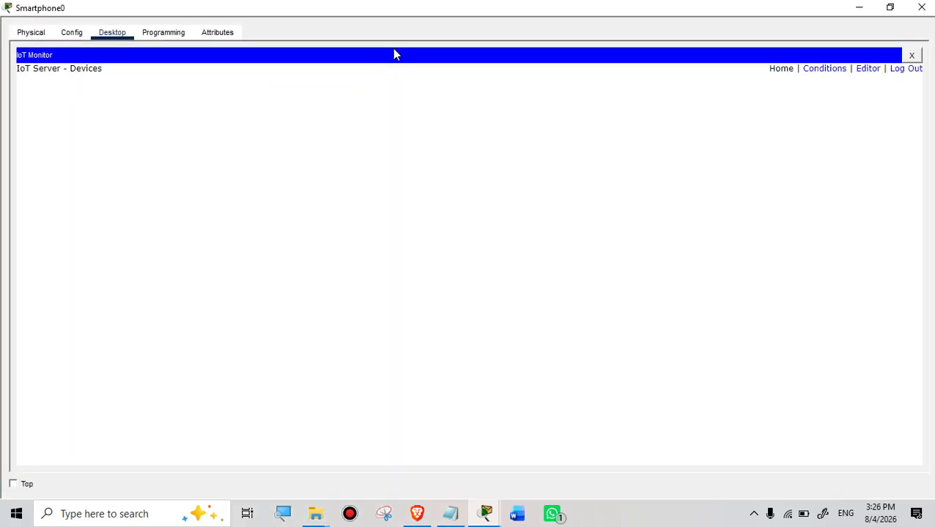
{"action": "left_click_drag", "start_coordinate": [12, 13], "coordinate": [176, 44]}
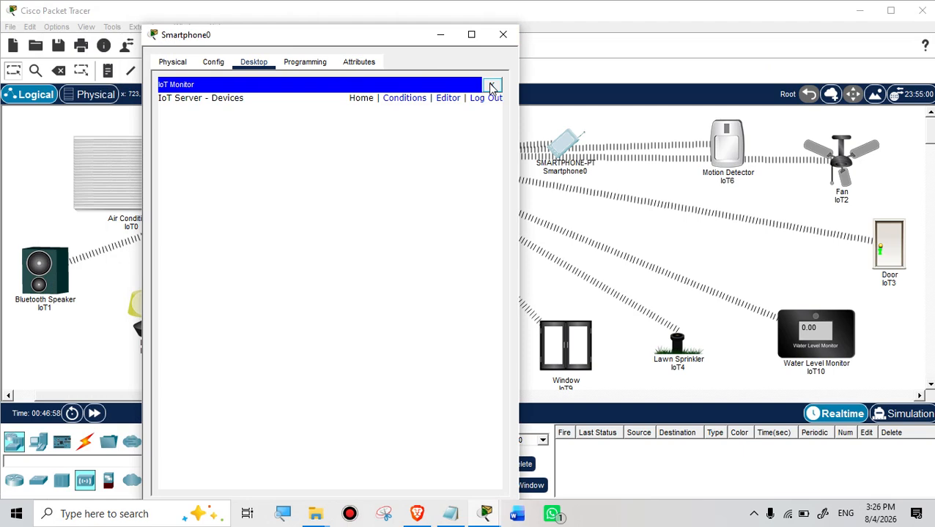
Step: Relaunch IoT Monitor and log in to list AC, Light, Smoke Detector, Temperature Monitor and Window
{"action": "left_click", "coordinate": [492, 87]}
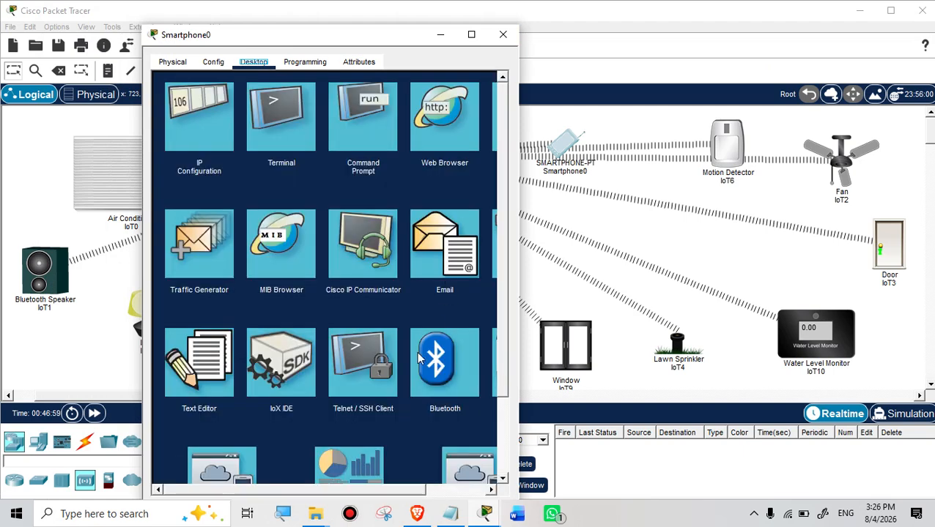
{"action": "scroll", "coordinate": [293, 410], "scroll_direction": "down", "scroll_amount": 3}
{"action": "left_click_drag", "start_coordinate": [253, 489], "coordinate": [398, 484]}
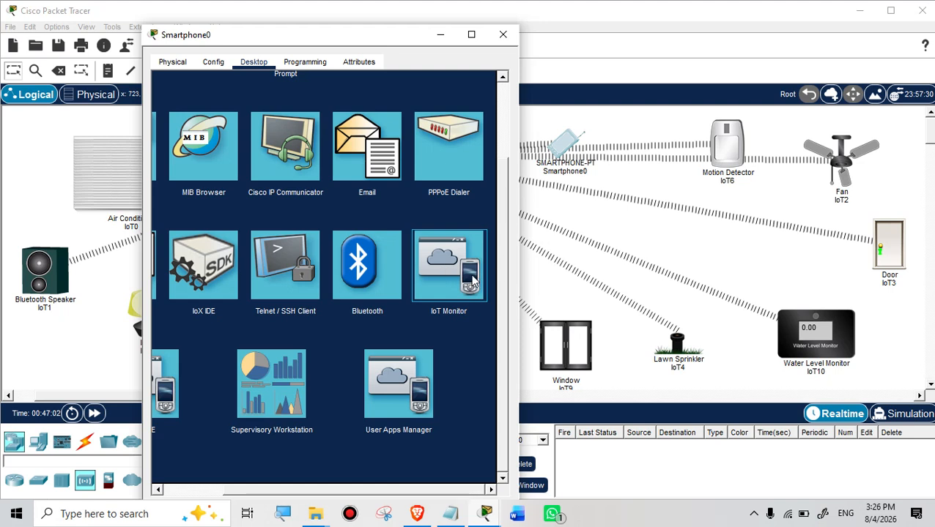
{"action": "left_click", "coordinate": [473, 278]}
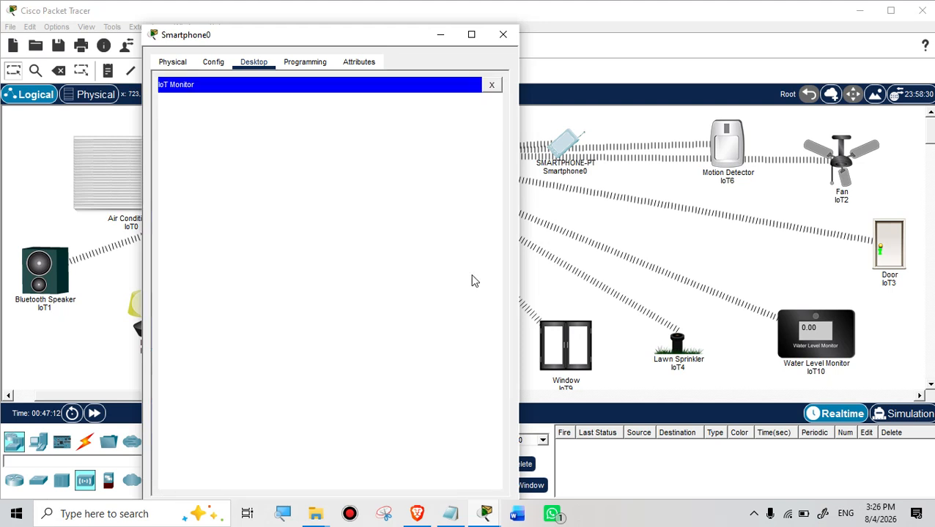
{"action": "left_click", "coordinate": [329, 149]}
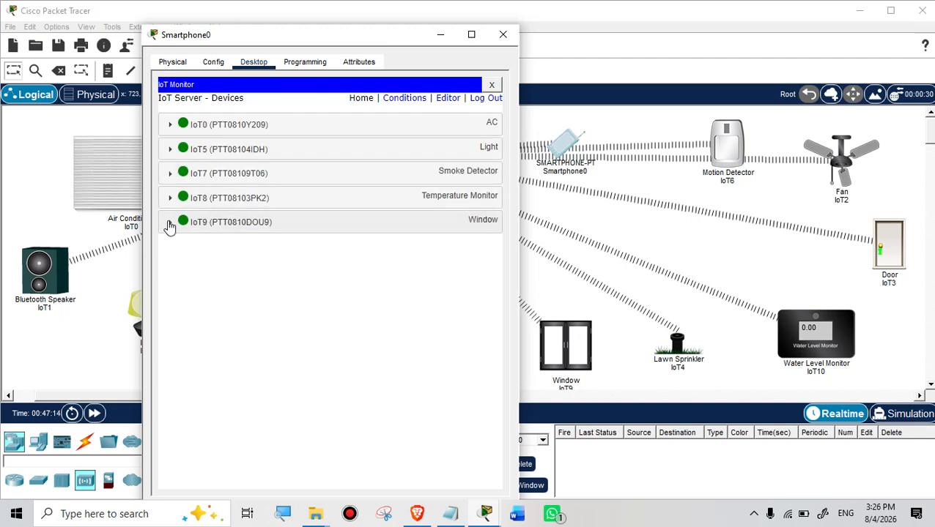
Step: Expand Window IoT9 and toggle it open and shut several times, ending closed
{"action": "left_click", "coordinate": [170, 222]}
{"action": "left_click", "coordinate": [470, 250]}
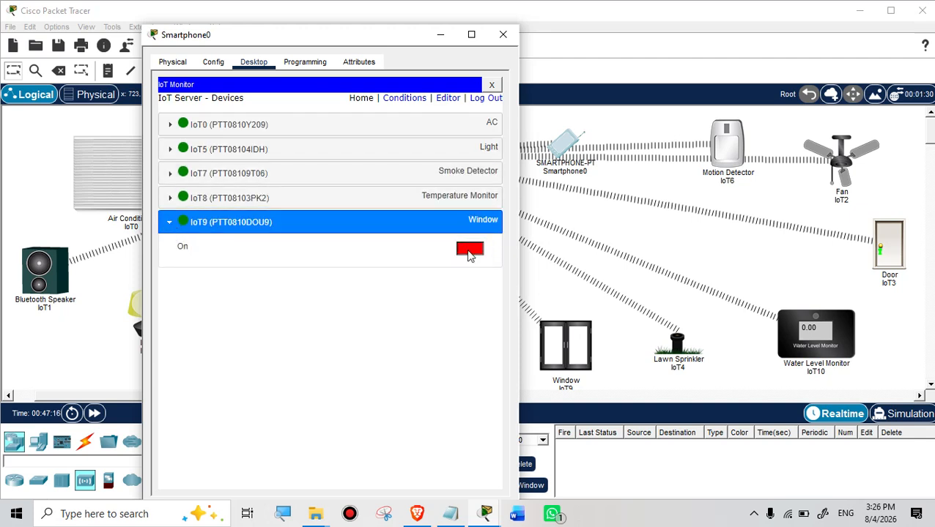
{"action": "left_click", "coordinate": [470, 250]}
{"action": "left_click", "coordinate": [469, 252]}
{"action": "left_click", "coordinate": [469, 252]}
{"action": "left_click", "coordinate": [469, 252]}
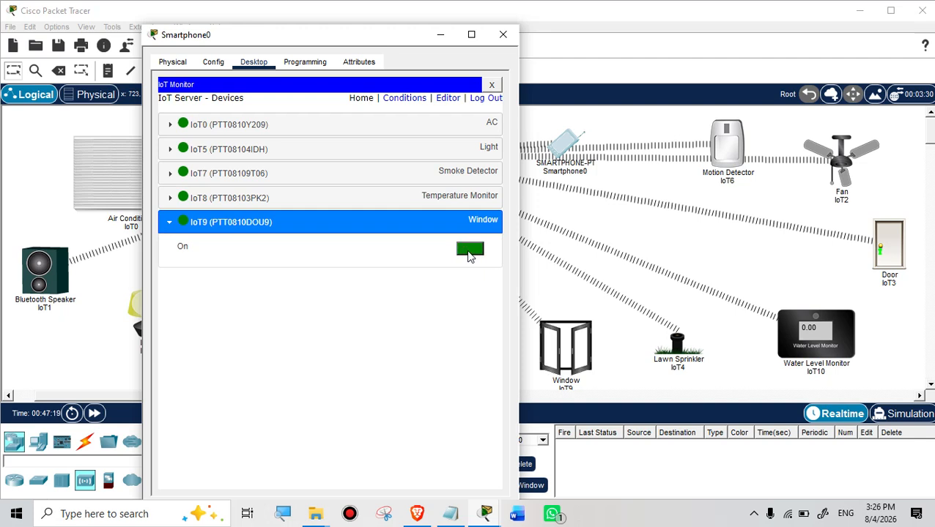
{"action": "left_click", "coordinate": [469, 252]}
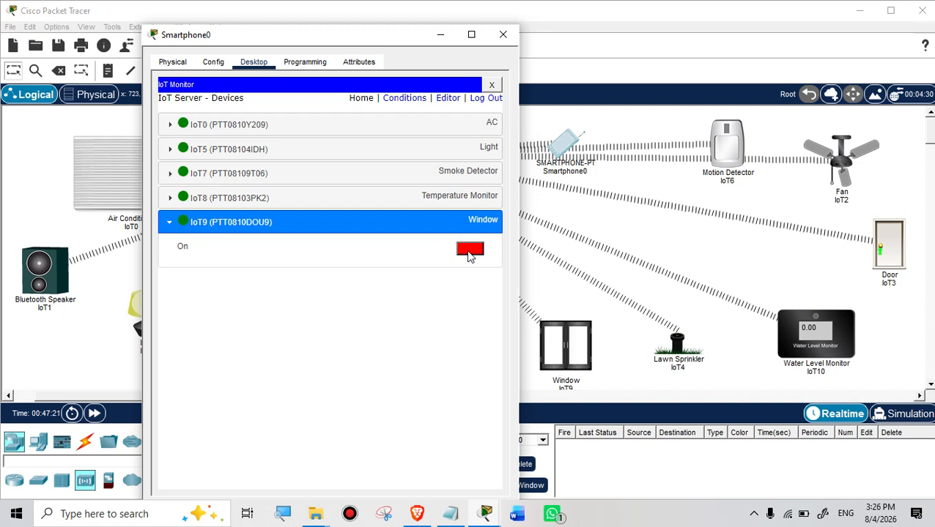
{"action": "left_click", "coordinate": [470, 252]}
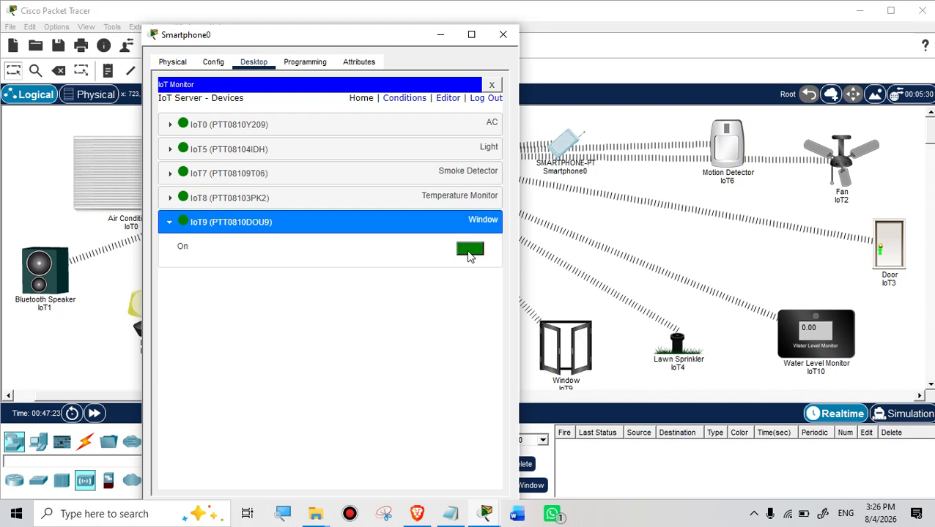
{"action": "left_click", "coordinate": [470, 251]}
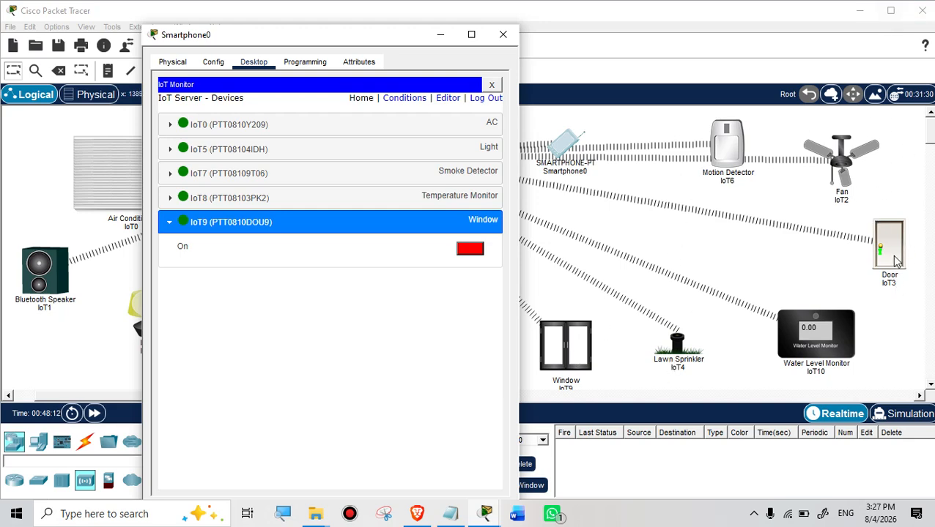
Step: Close the phone and set ceiling fan IoT2's IoT Server to Home Gateway
{"action": "left_click", "coordinate": [837, 154]}
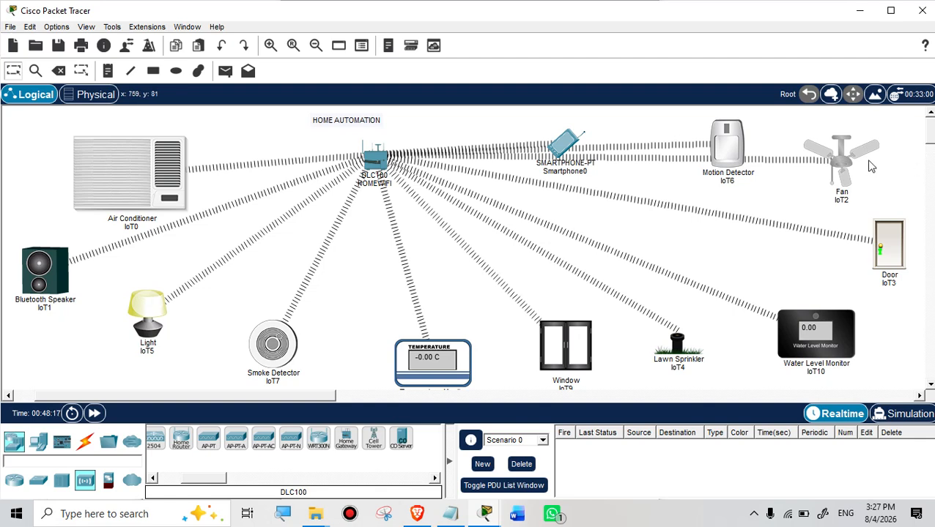
{"action": "left_click", "coordinate": [842, 167]}
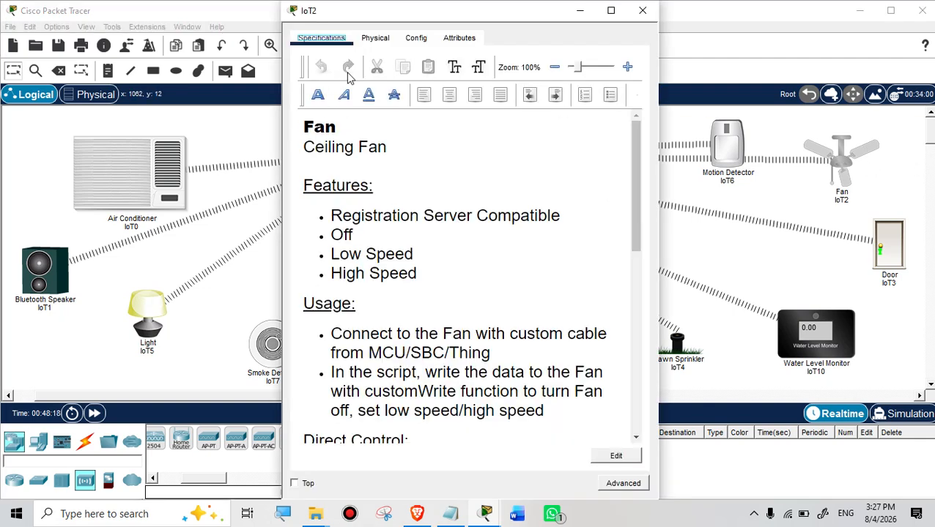
{"action": "left_click", "coordinate": [415, 41]}
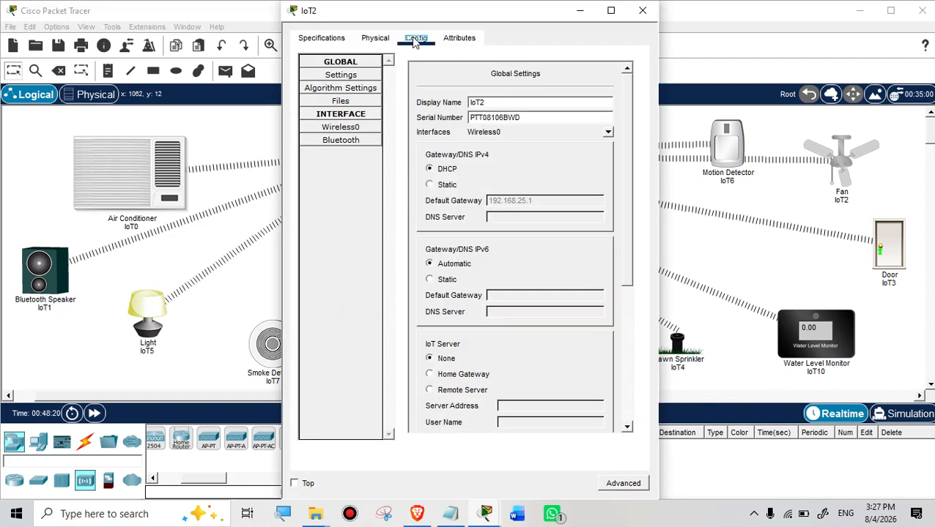
{"action": "scroll", "coordinate": [478, 241], "scroll_direction": "down", "scroll_amount": 3}
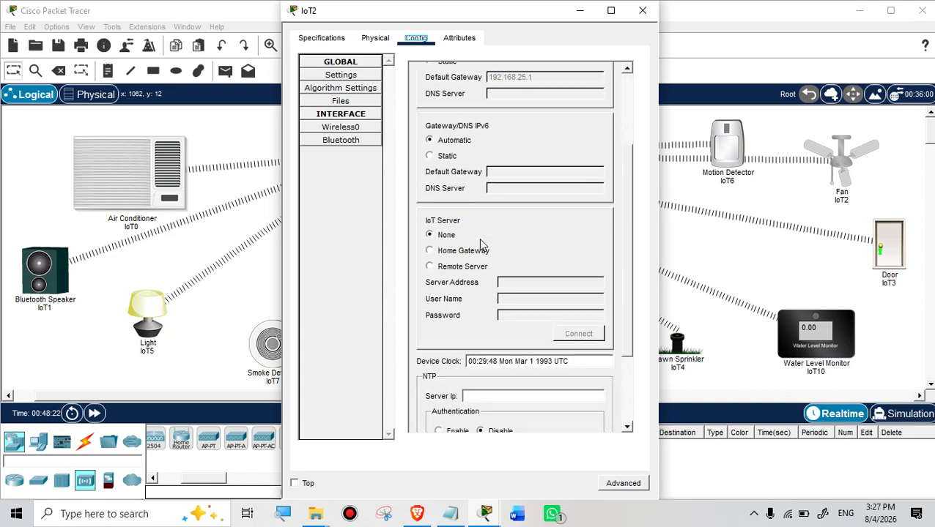
{"action": "left_click", "coordinate": [430, 251]}
{"action": "scroll", "coordinate": [564, 316], "scroll_direction": "down", "scroll_amount": 3}
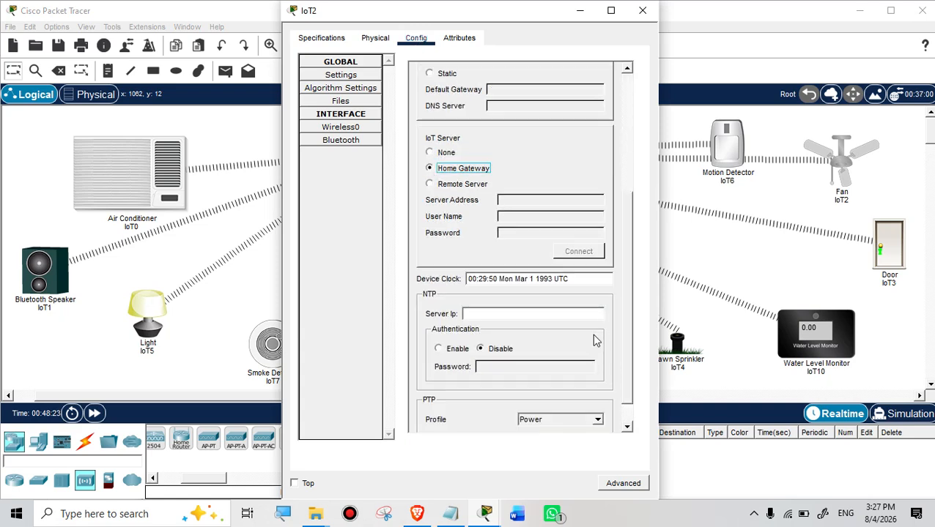
{"action": "scroll", "coordinate": [592, 333], "scroll_direction": "up", "scroll_amount": 5}
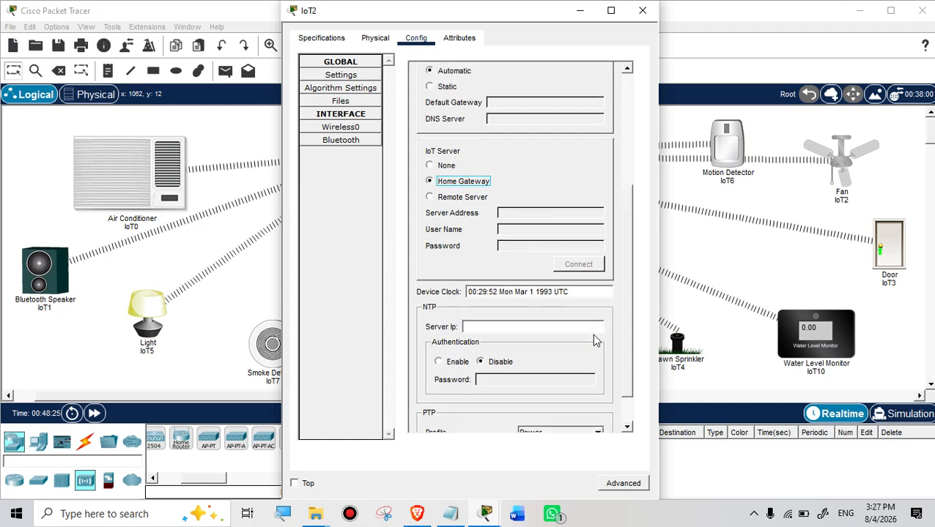
{"action": "left_click", "coordinate": [642, 13]}
Step: Relaunch Smartphone0's IoT Monitor and log in again to refresh the device list
{"action": "left_click", "coordinate": [556, 145]}
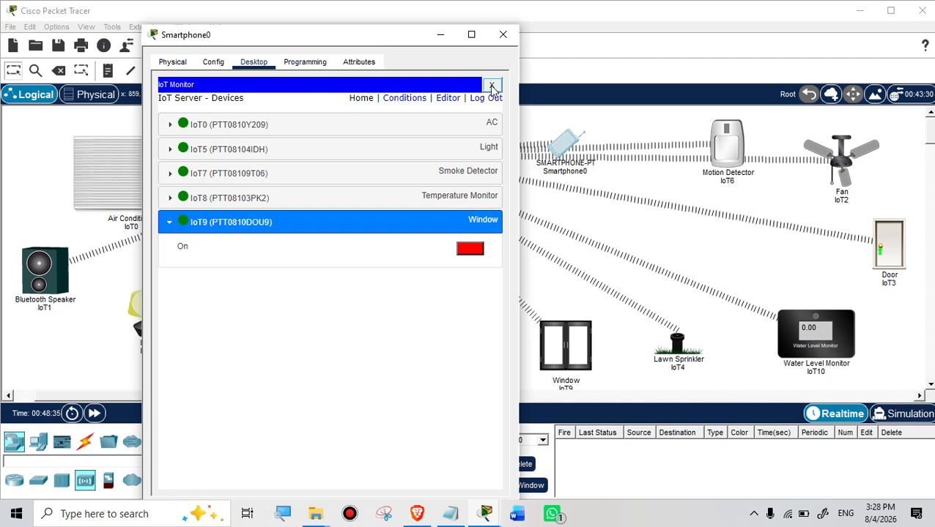
{"action": "left_click", "coordinate": [491, 86]}
{"action": "scroll", "coordinate": [439, 275], "scroll_direction": "down", "scroll_amount": 2}
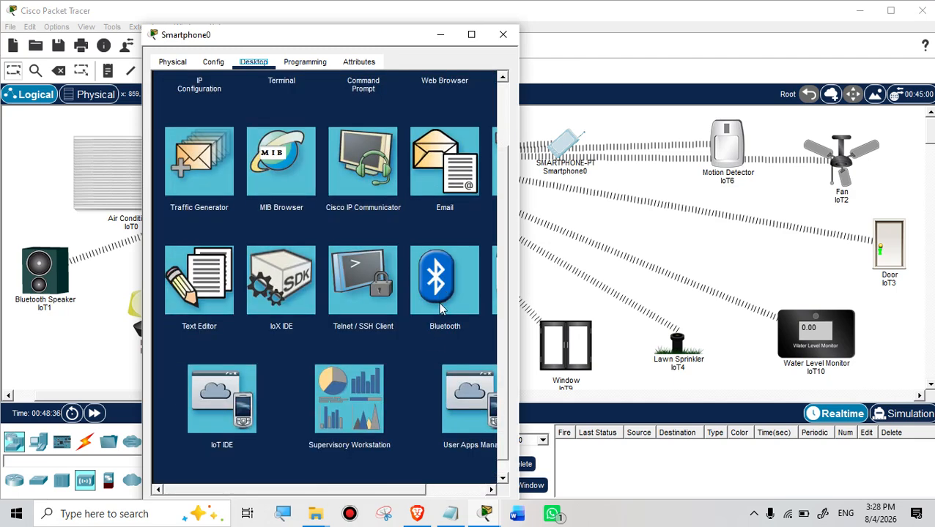
{"action": "scroll", "coordinate": [334, 487], "scroll_direction": "right", "scroll_amount": 2}
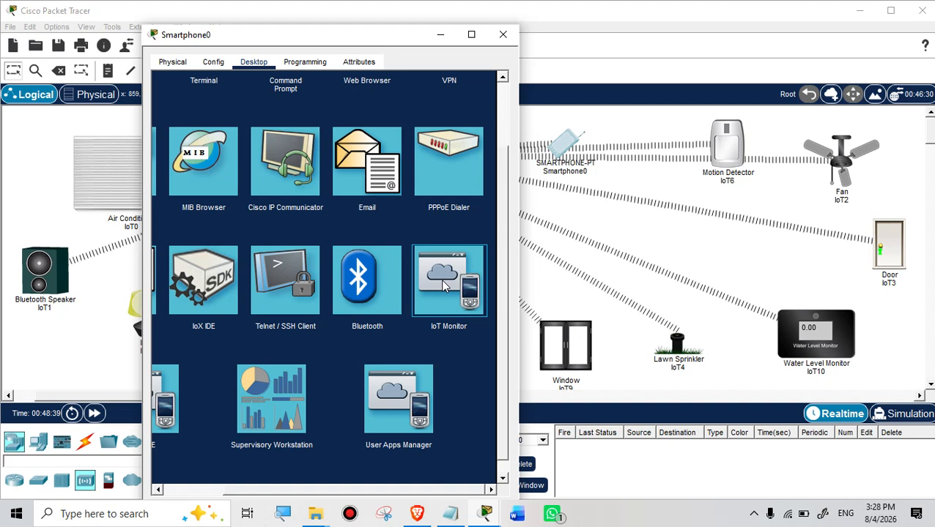
{"action": "left_click", "coordinate": [443, 286]}
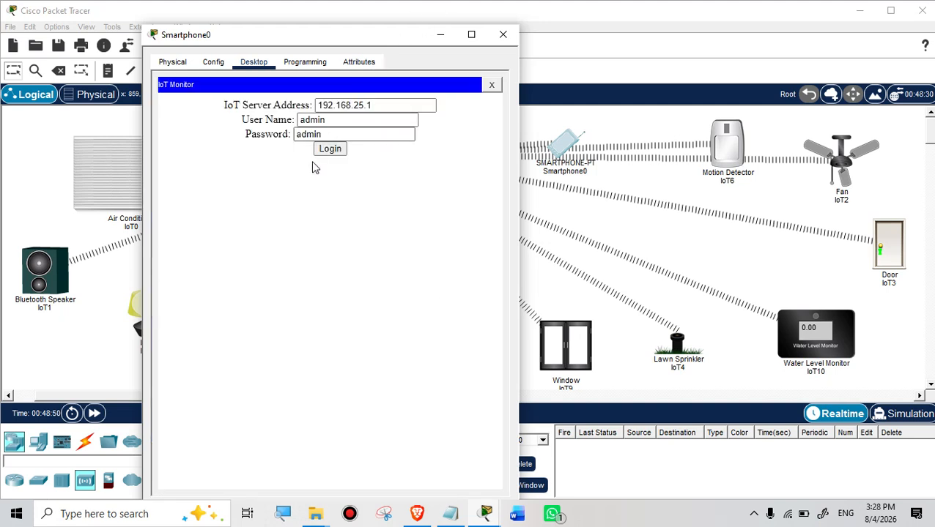
{"action": "left_click", "coordinate": [329, 150]}
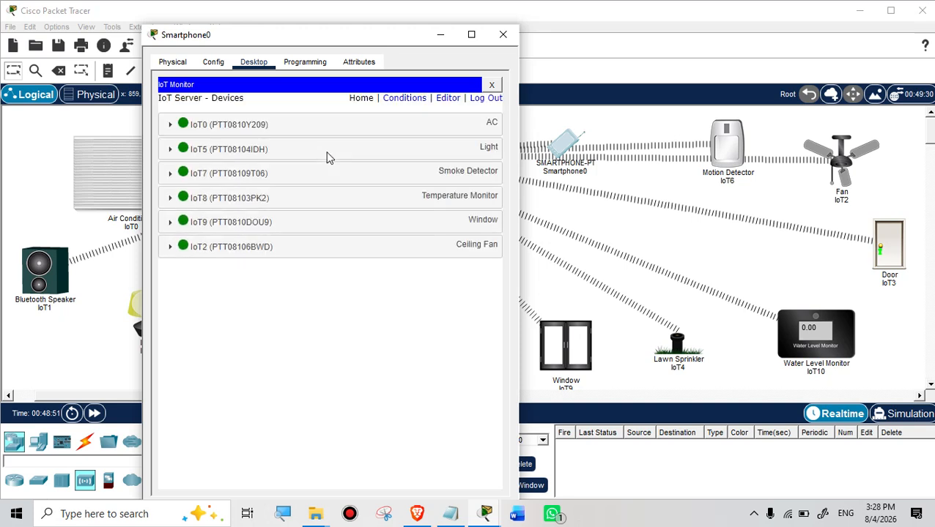
Step: Run the Ceiling Fan IoT2 at Low, then High, then switch it back Off
{"action": "left_click", "coordinate": [168, 251]}
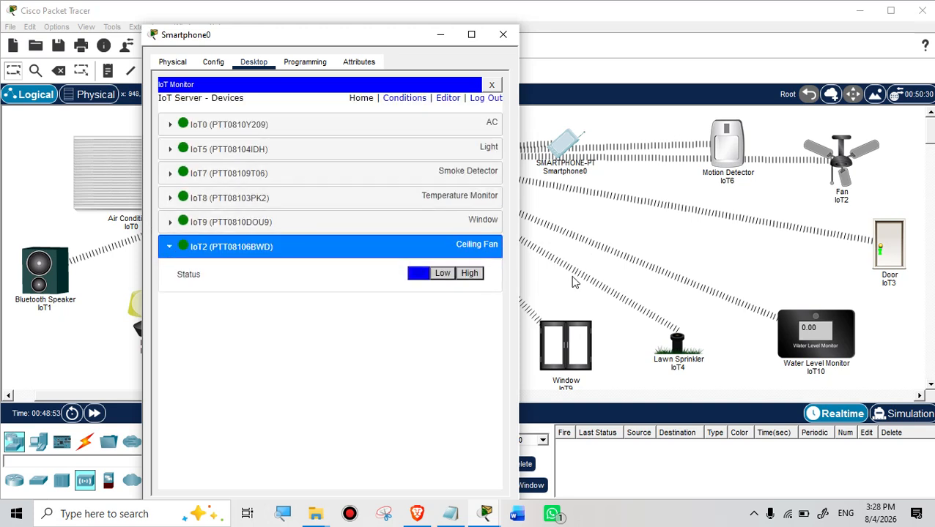
{"action": "left_click", "coordinate": [445, 274]}
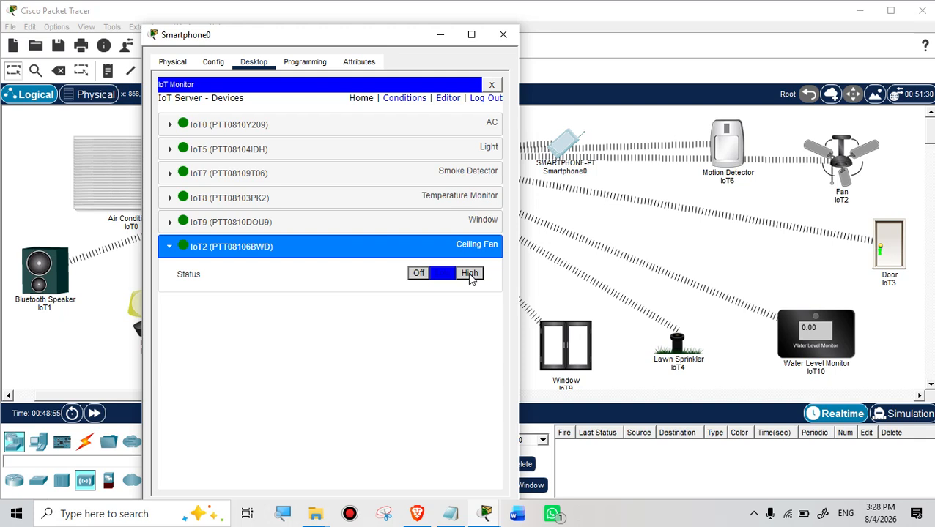
{"action": "left_click", "coordinate": [470, 275]}
{"action": "left_click", "coordinate": [423, 277]}
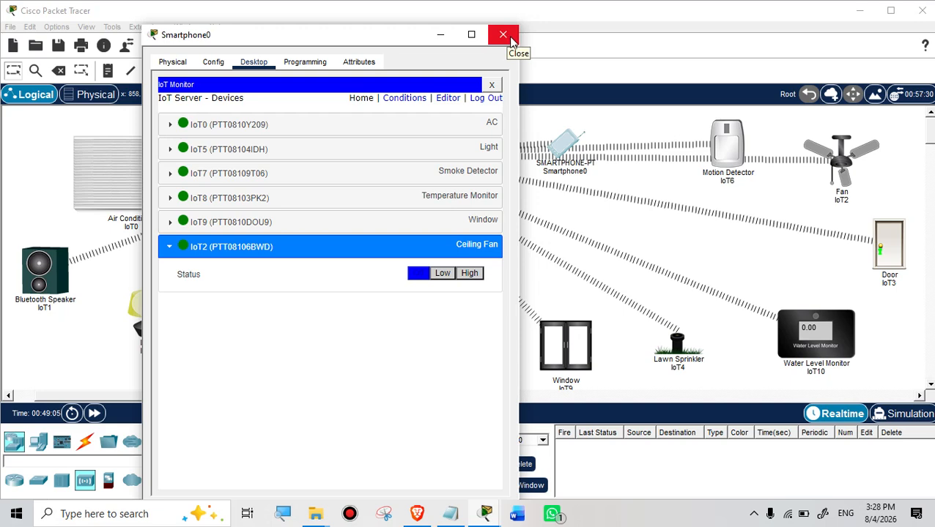
Step: Close the Smartphone0 window and move its icon up and right on the Logical workspace
{"action": "left_click", "coordinate": [503, 35]}
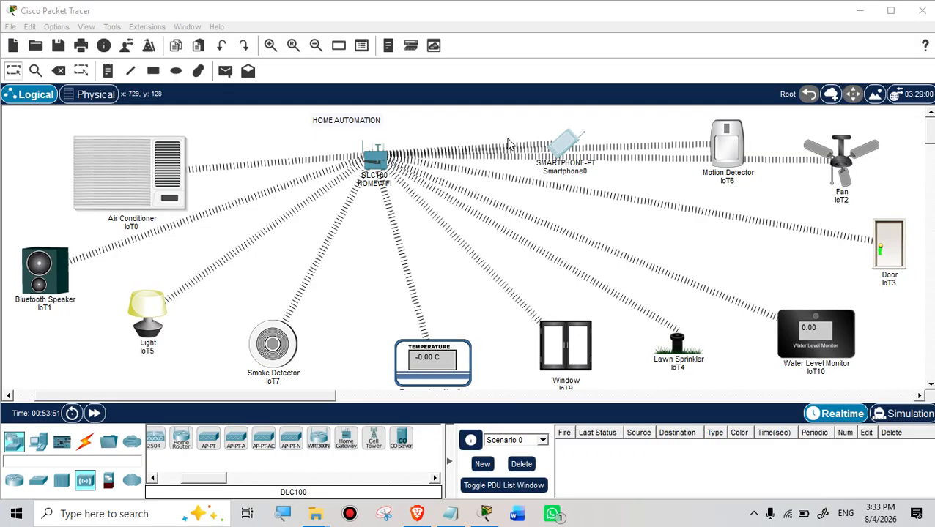
{"action": "left_click_drag", "start_coordinate": [561, 144], "coordinate": [576, 110]}
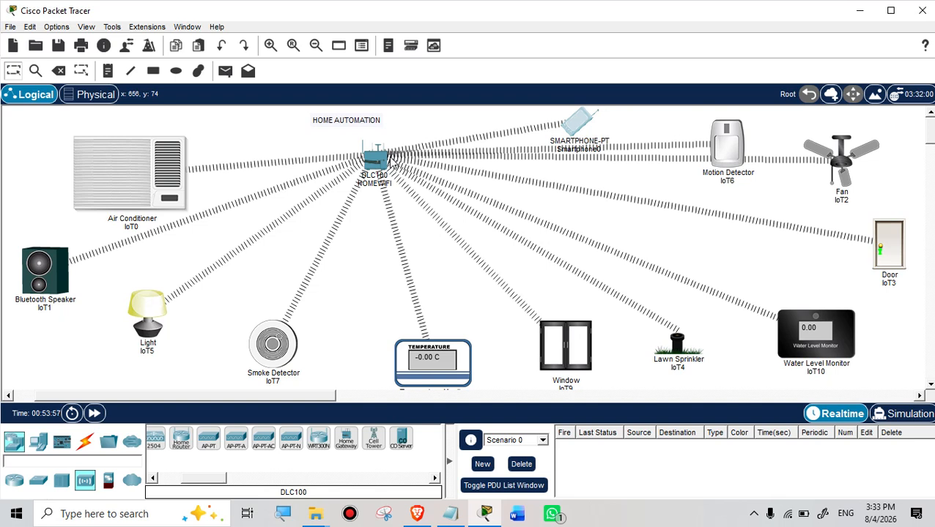
{"action": "left_click_drag", "start_coordinate": [579, 129], "coordinate": [597, 121]}
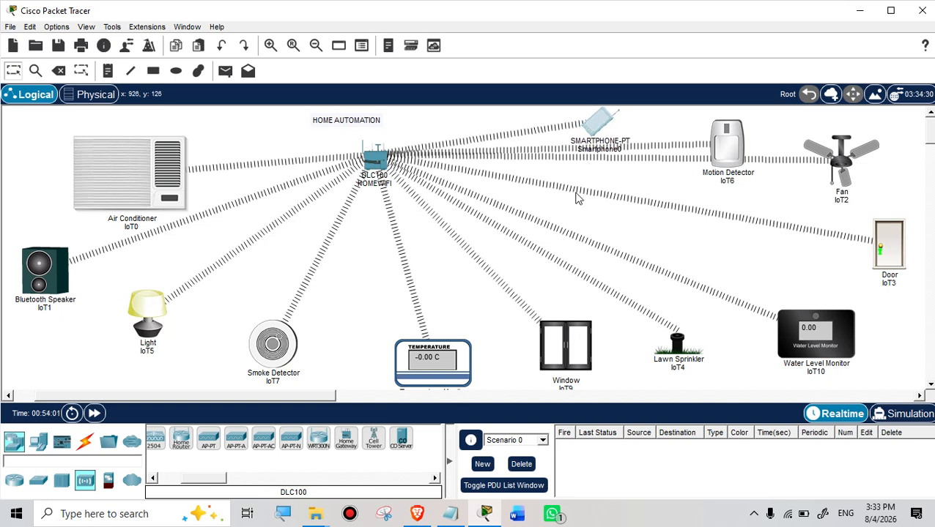